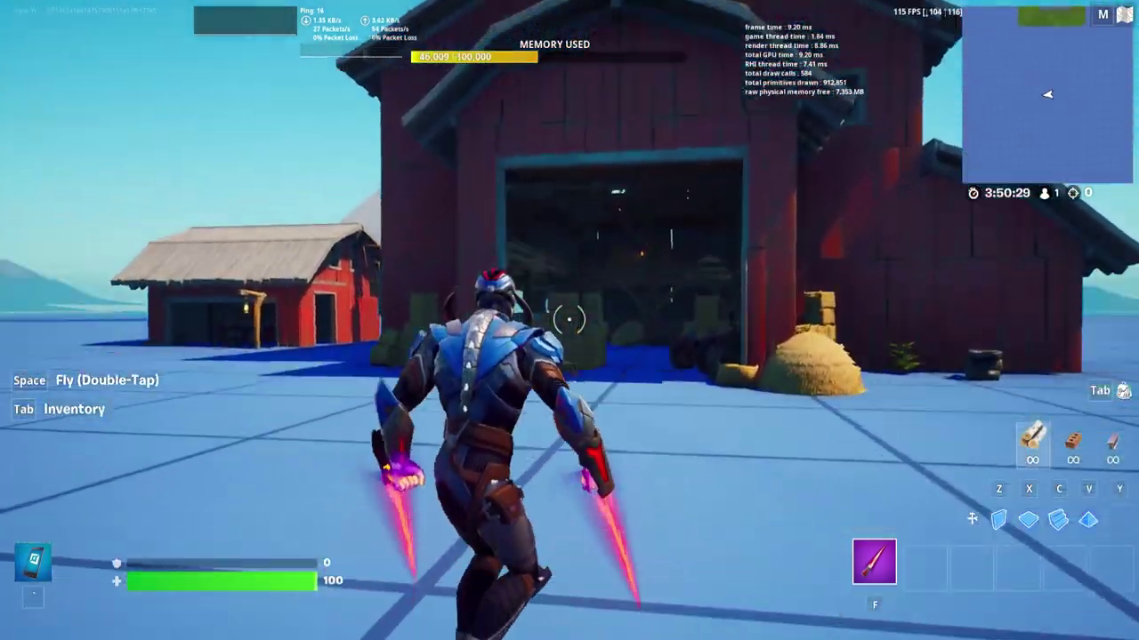
Fly into the red barn, then rise over its roof and drop down beside it
key(w)
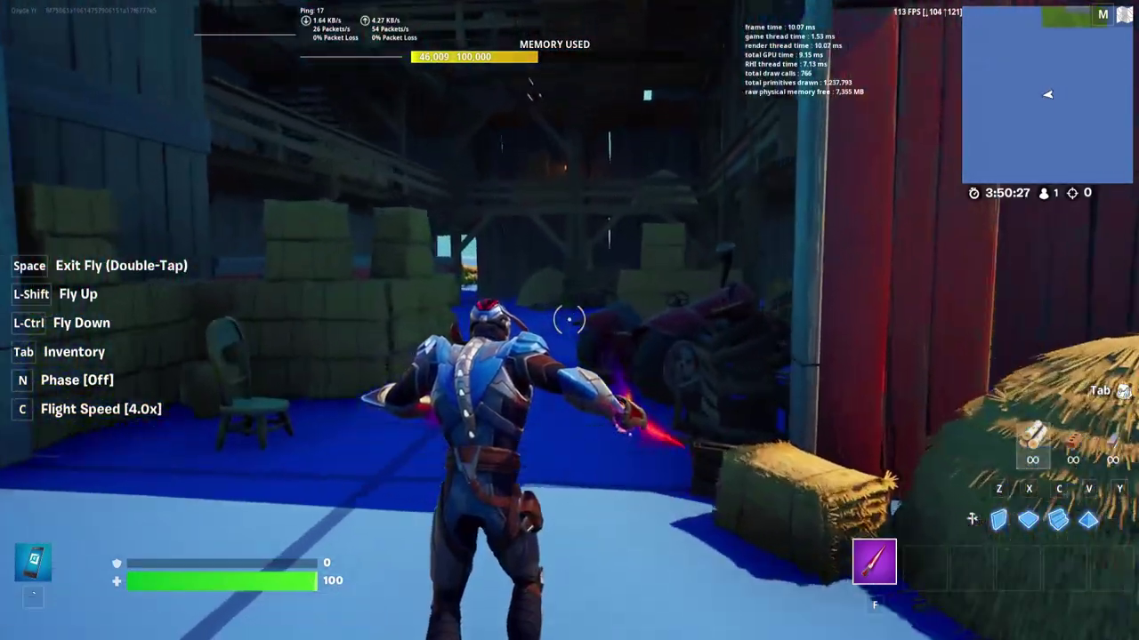
key(s)
key(shift)
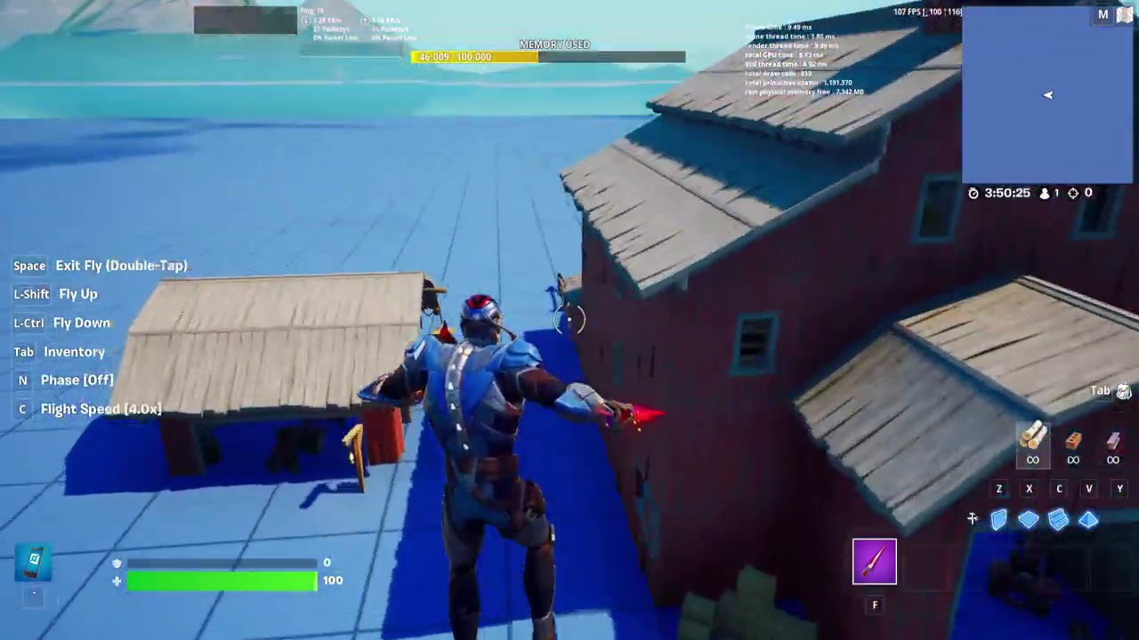
key(s)
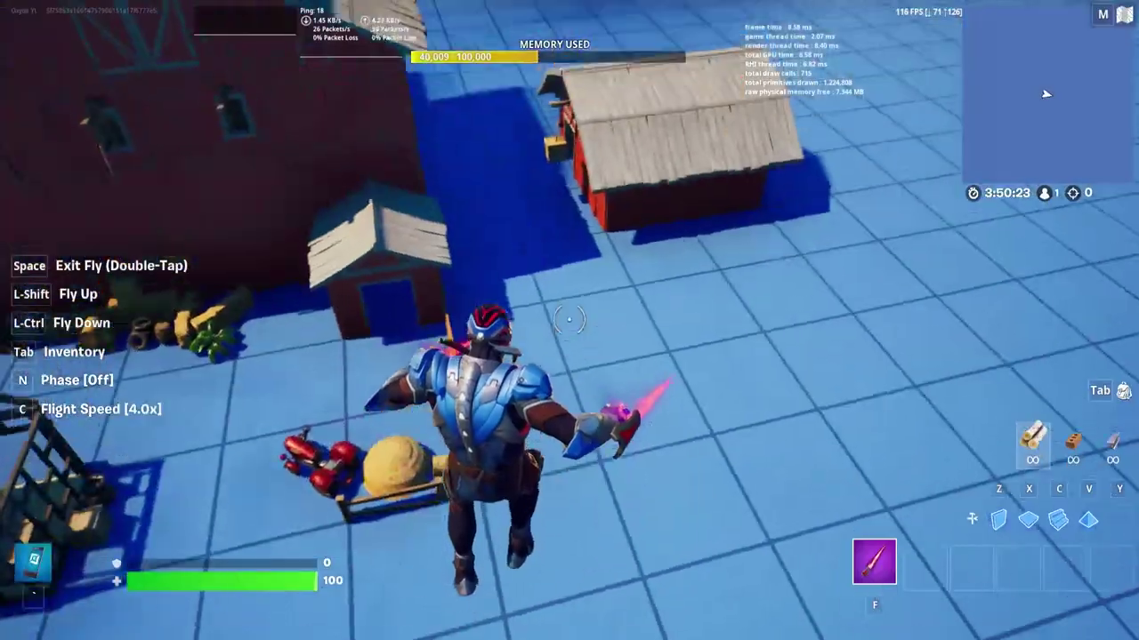
key(shift)
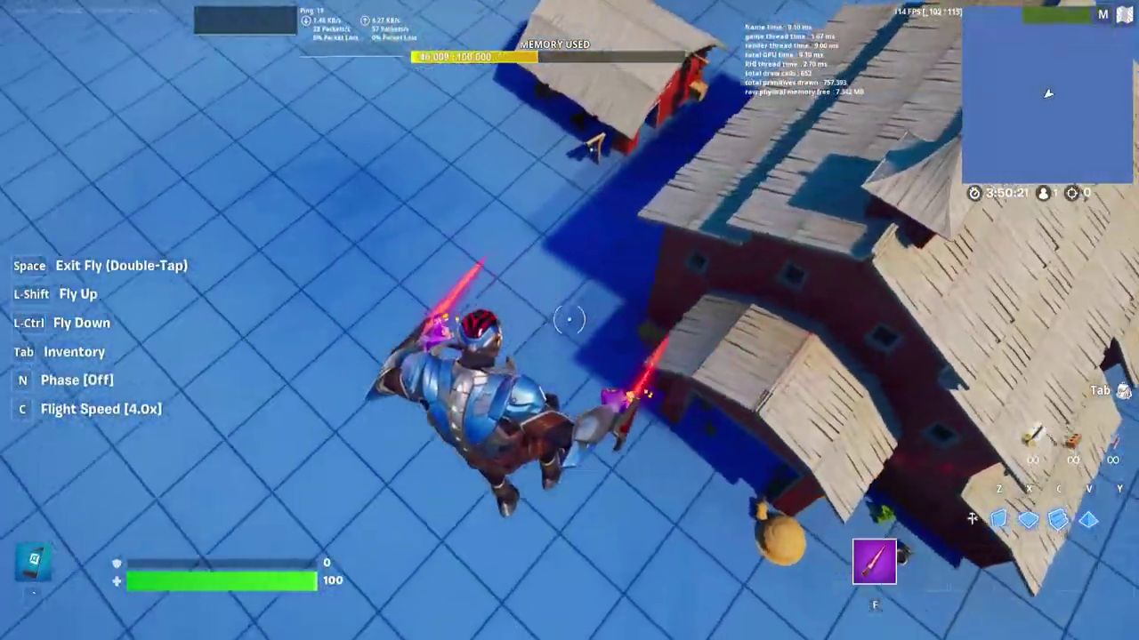
key(ctrl)
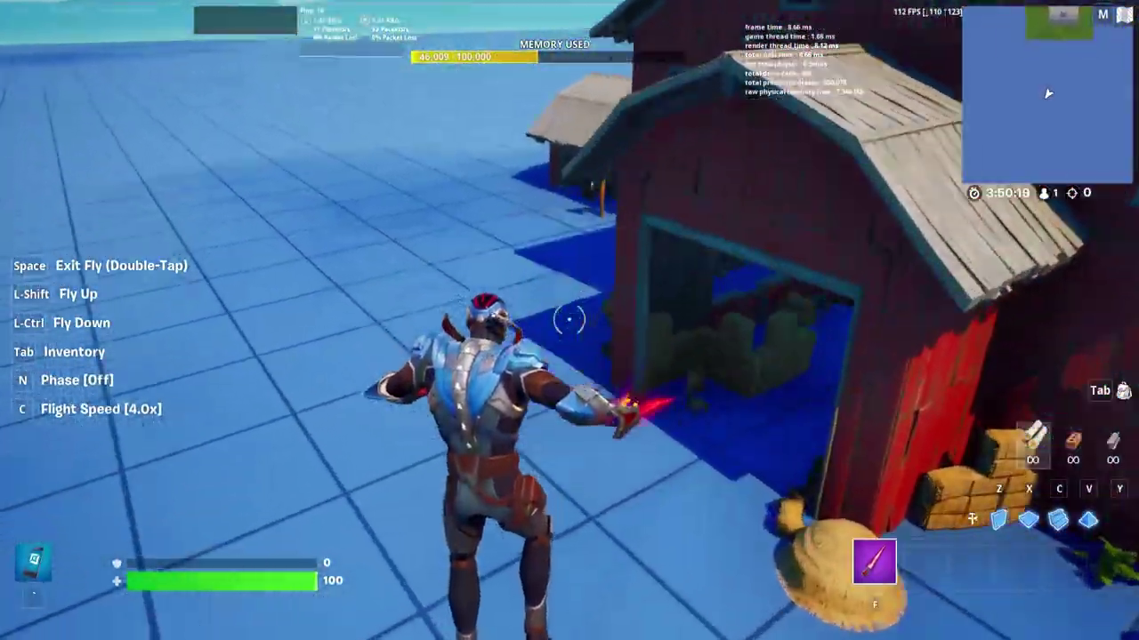
key(shift)
key(w)
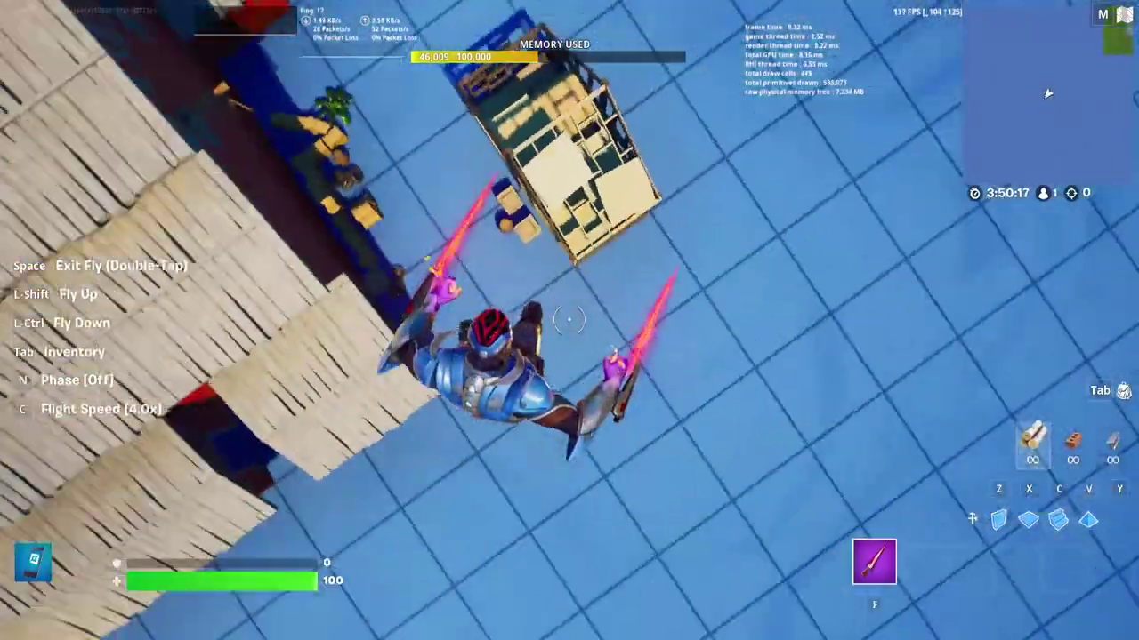
key(ctrl)
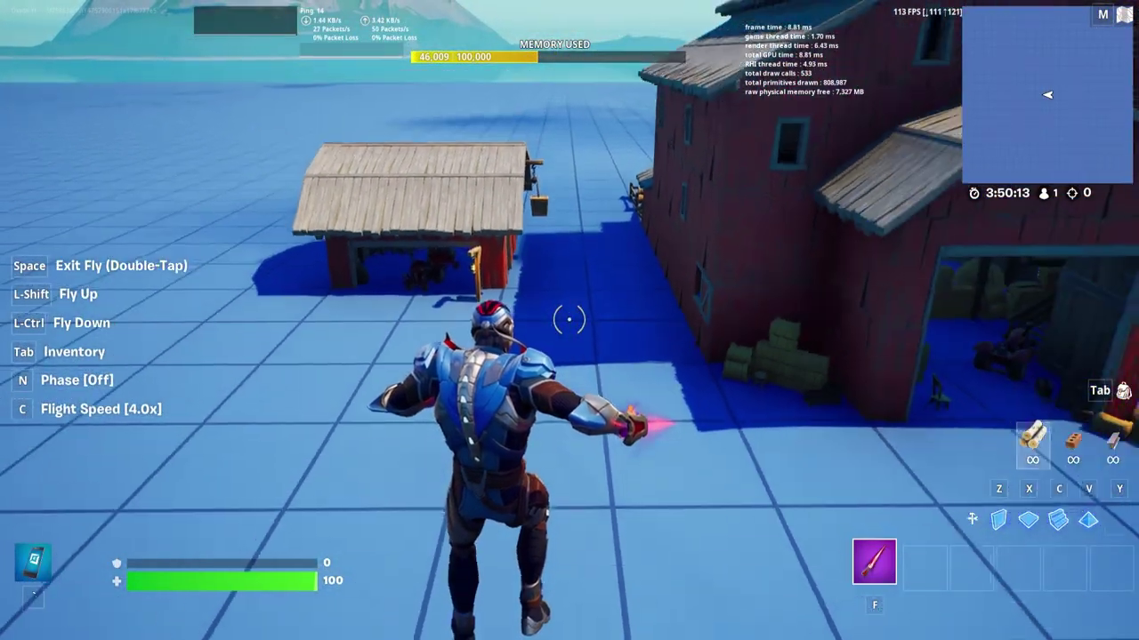
Circle the barn's front, side and hay-bale walls, then fly on toward the farm plot
key(d)
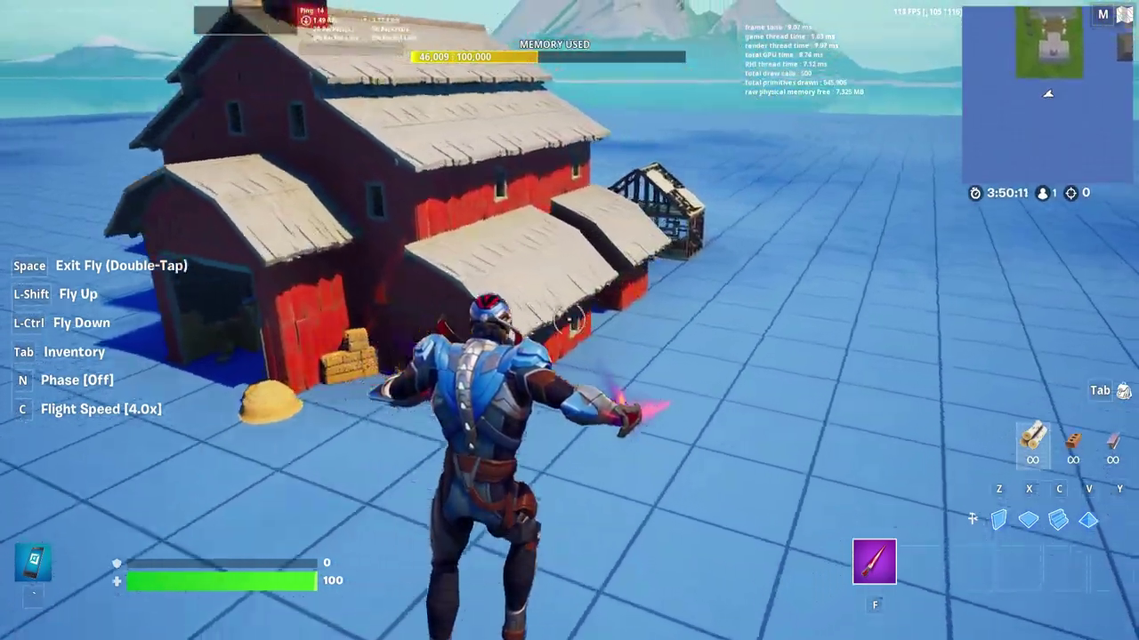
key(w)
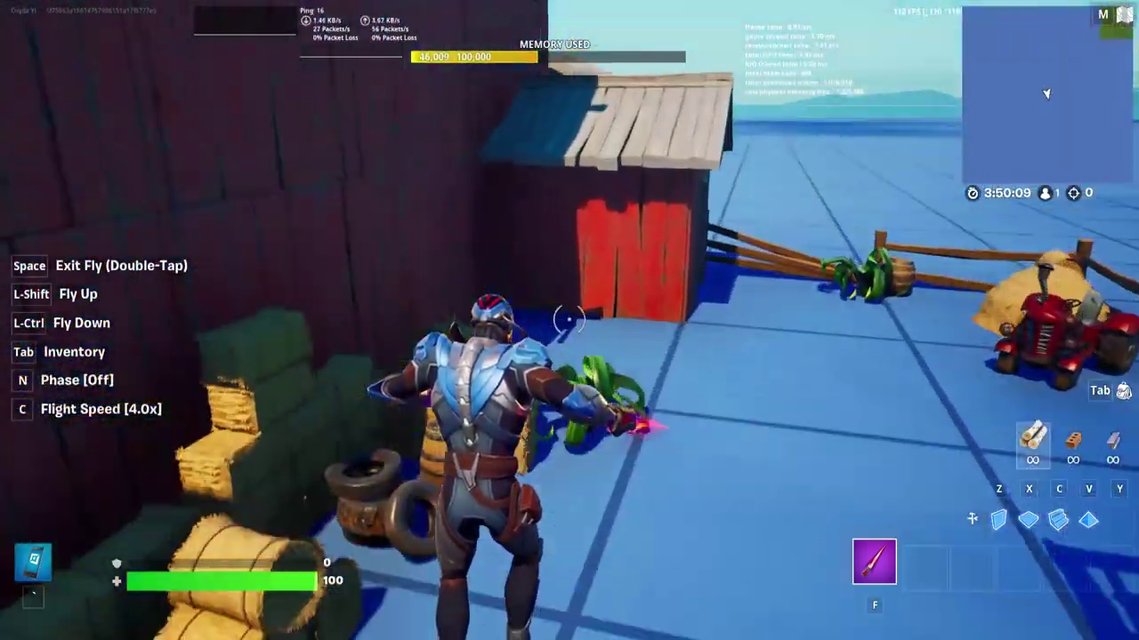
key(d)
key(s)
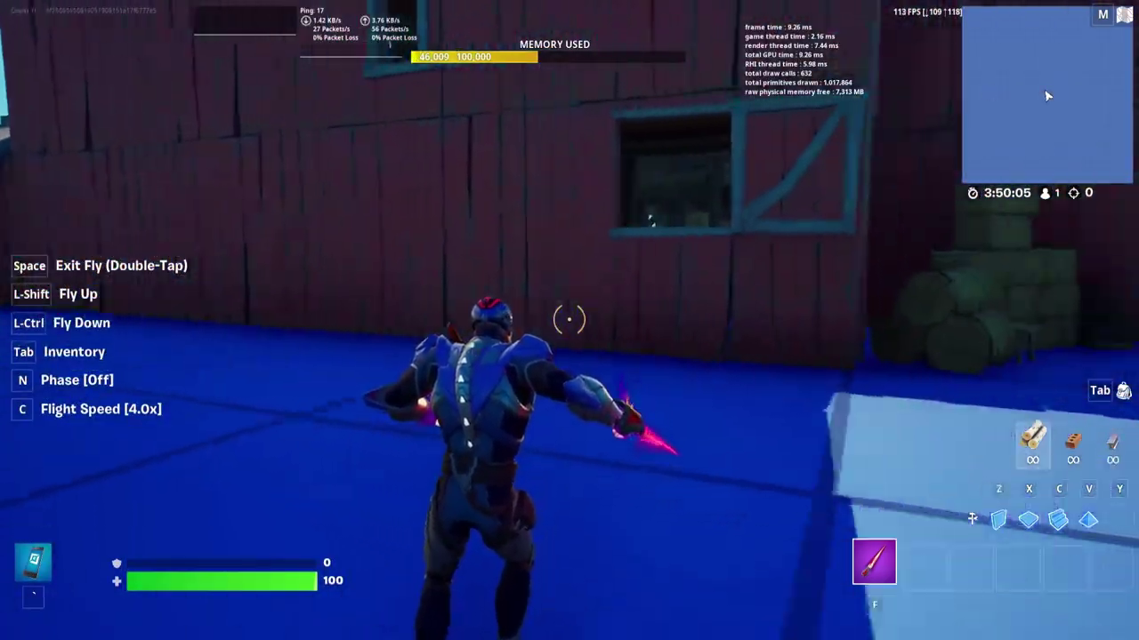
key(s)
key(w)
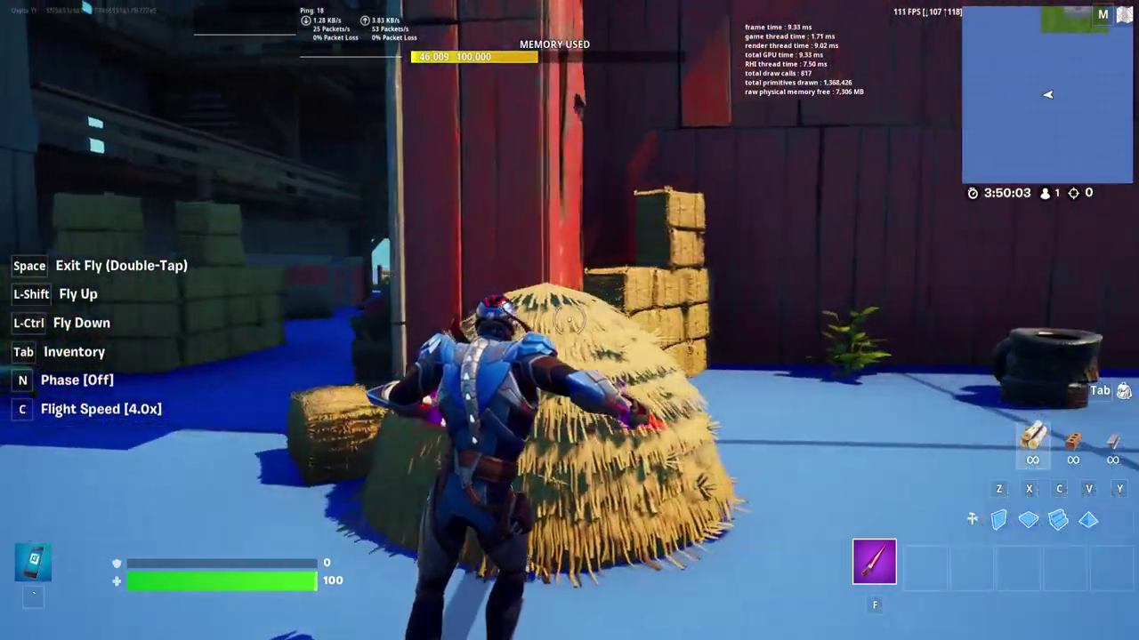
key(w)
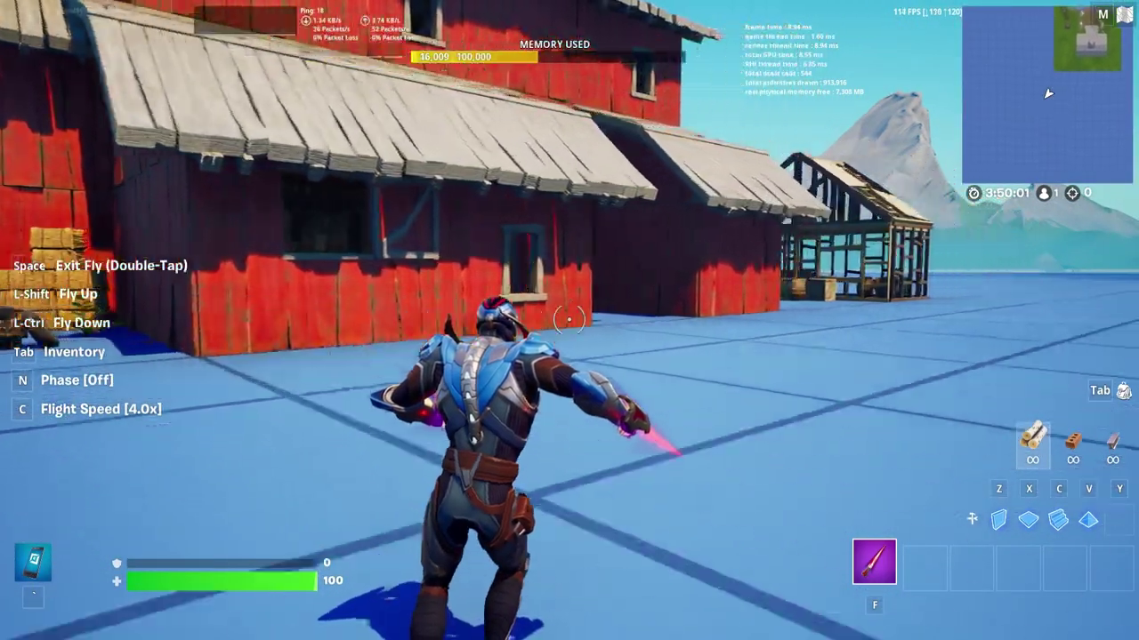
key(s)
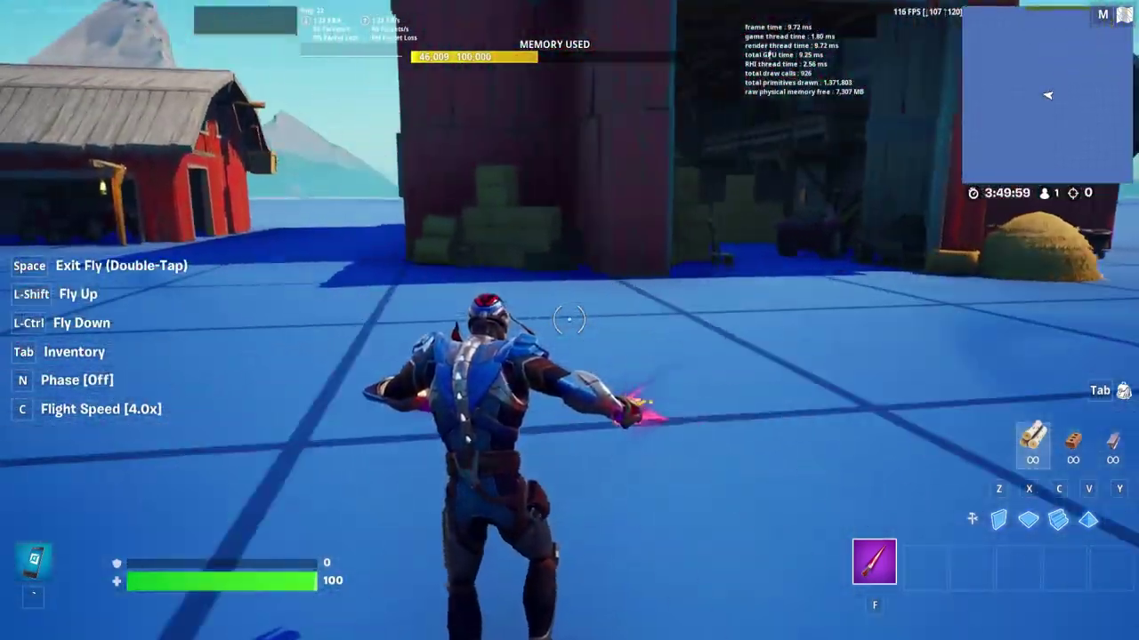
key(a)
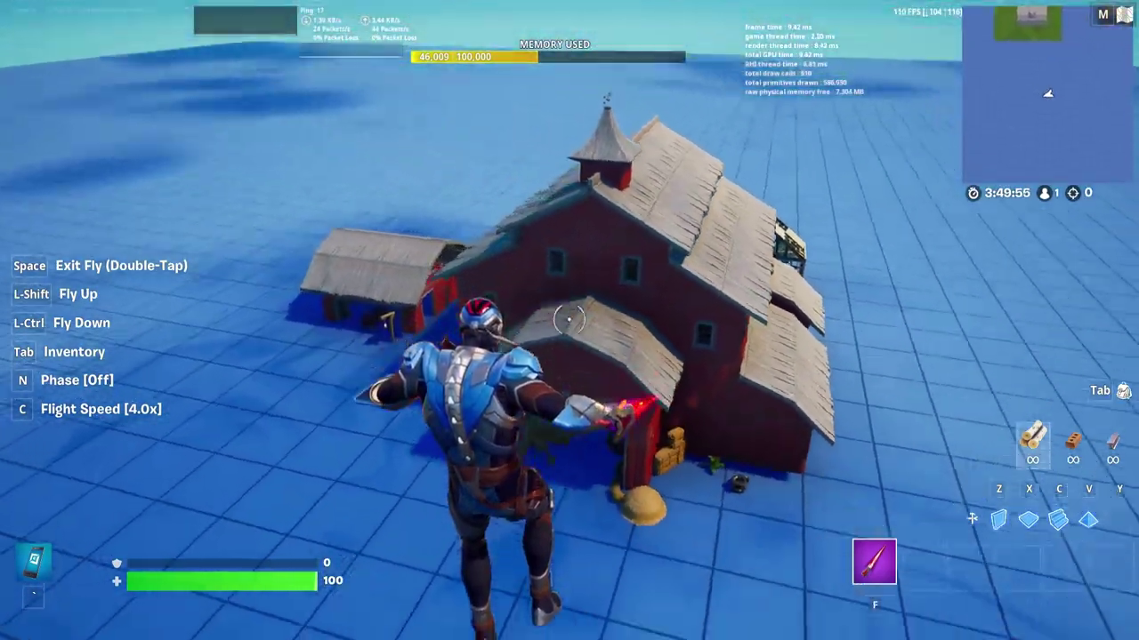
key(w)
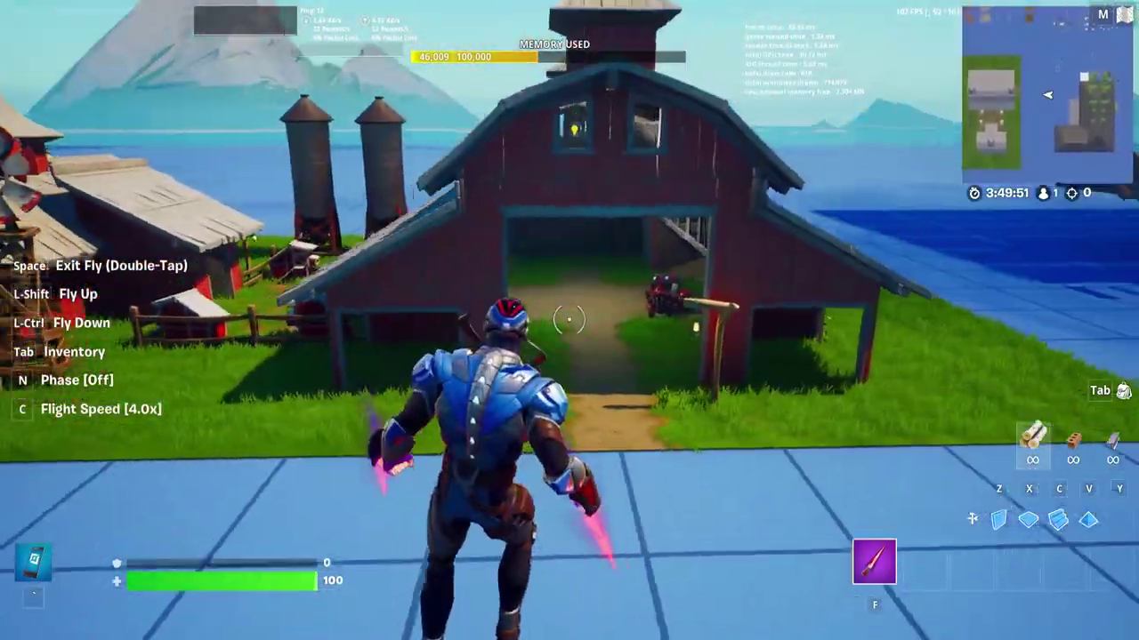
key(a)
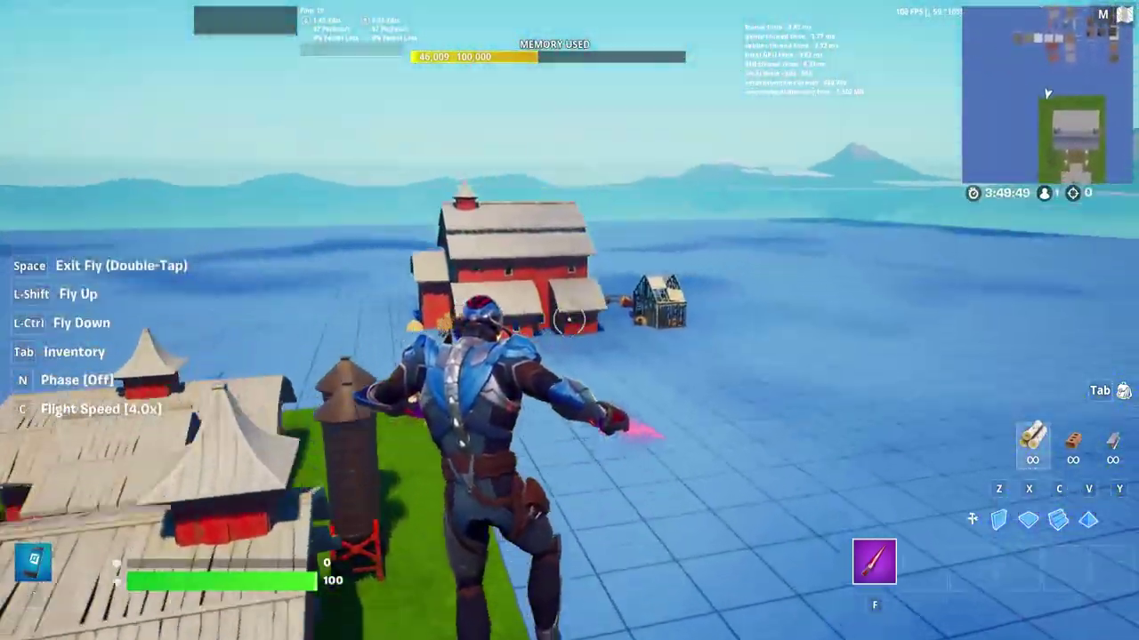
key(w)
key(ctrl)
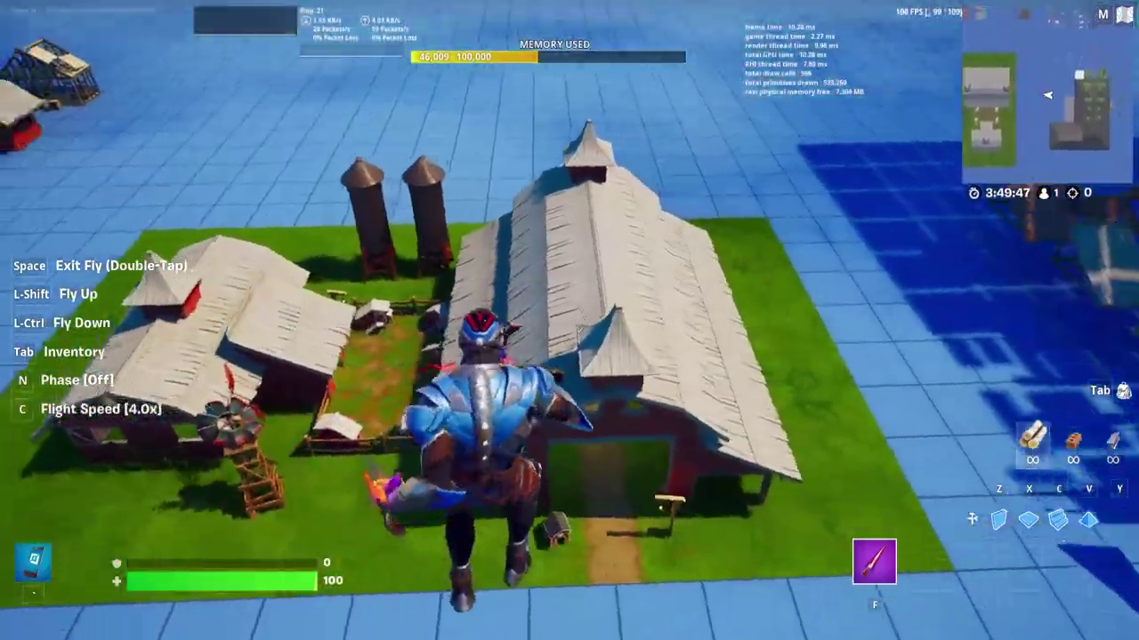
key(shift)
key(w)
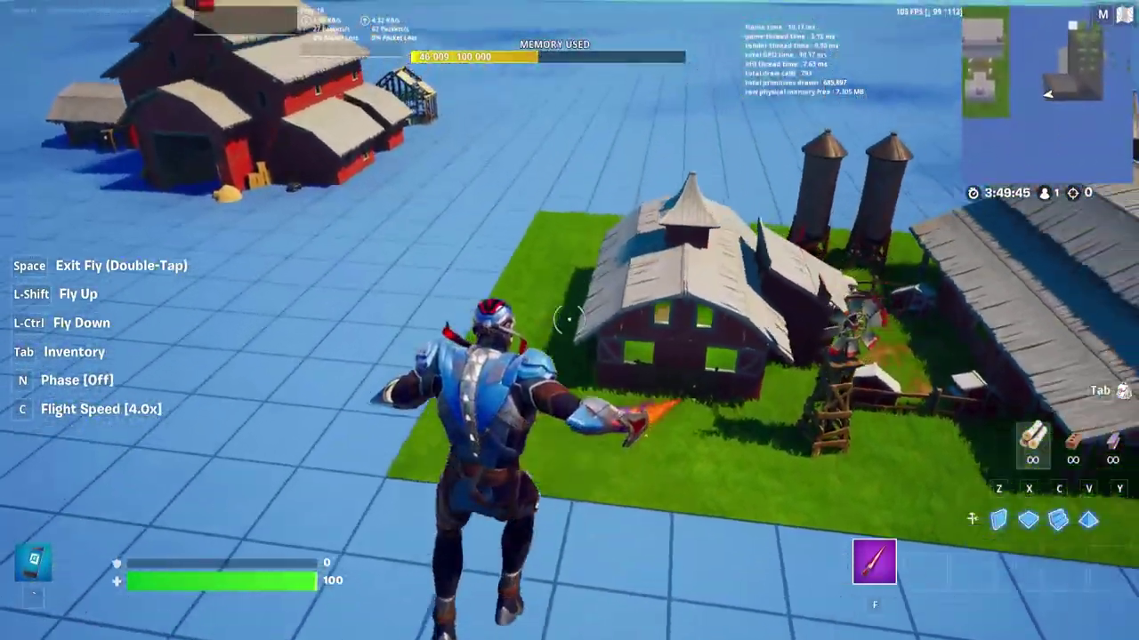
key(w)
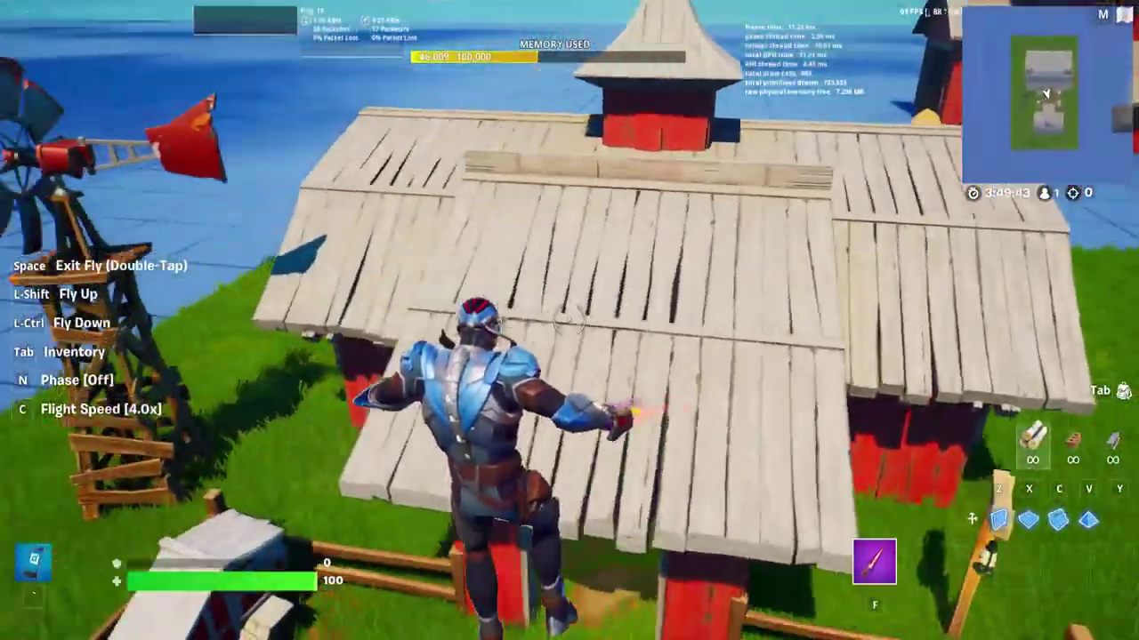
key(w)
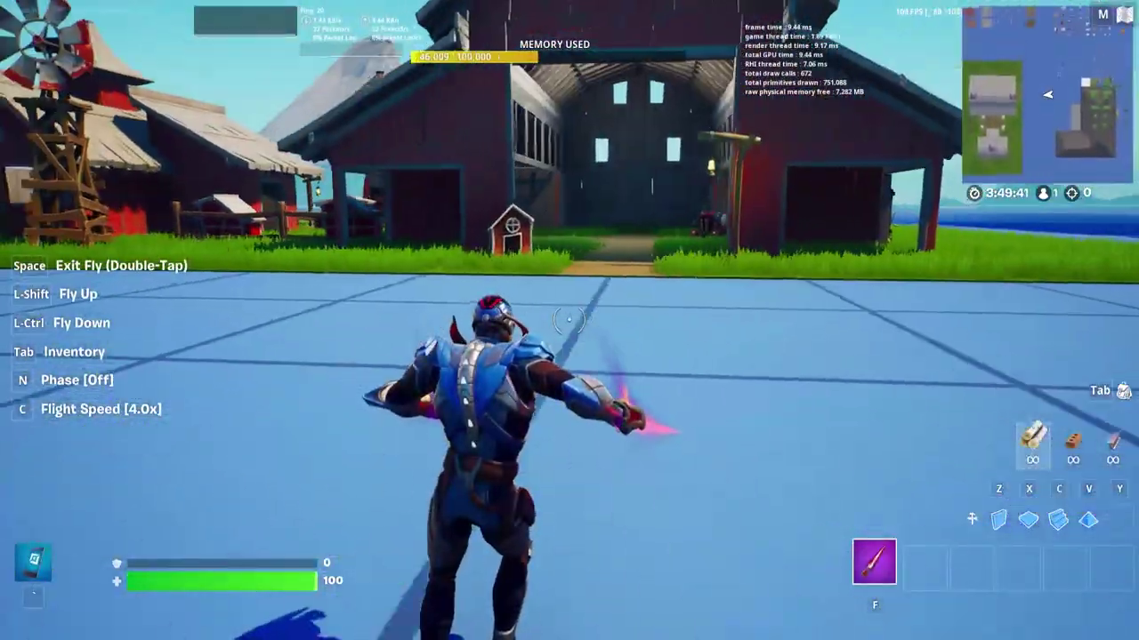
key(w)
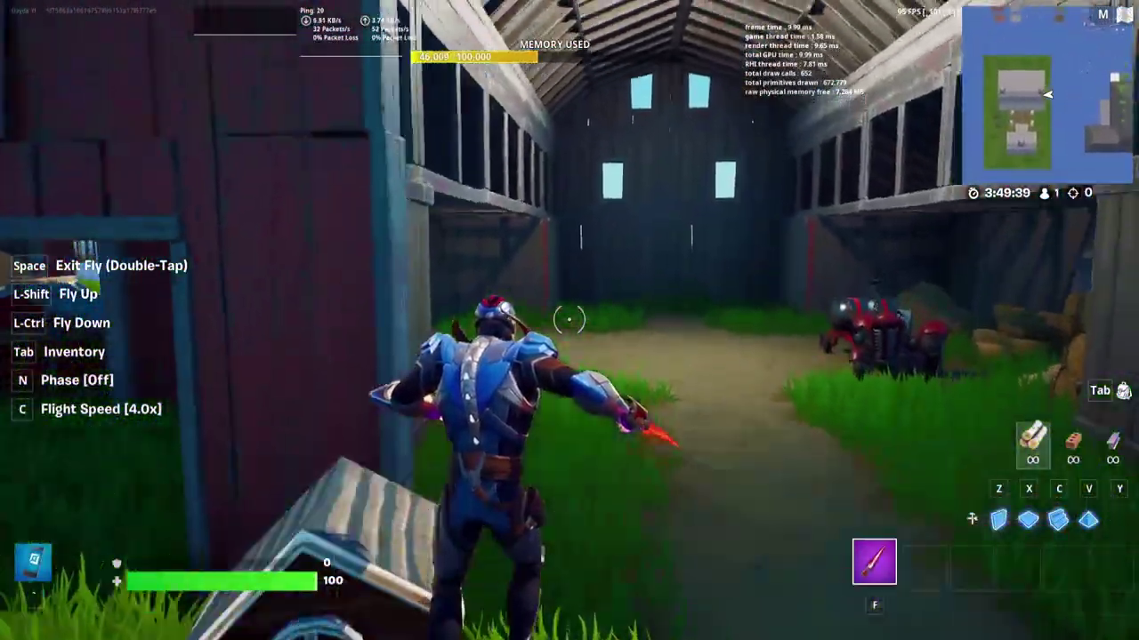
key(shift)
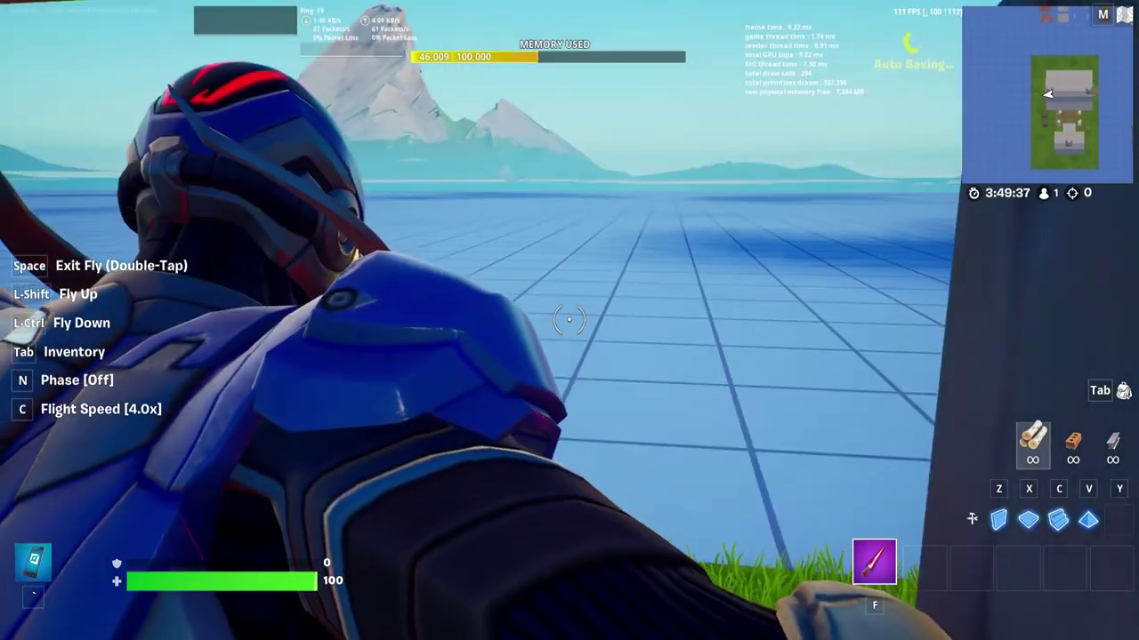
key(w)
key(w)
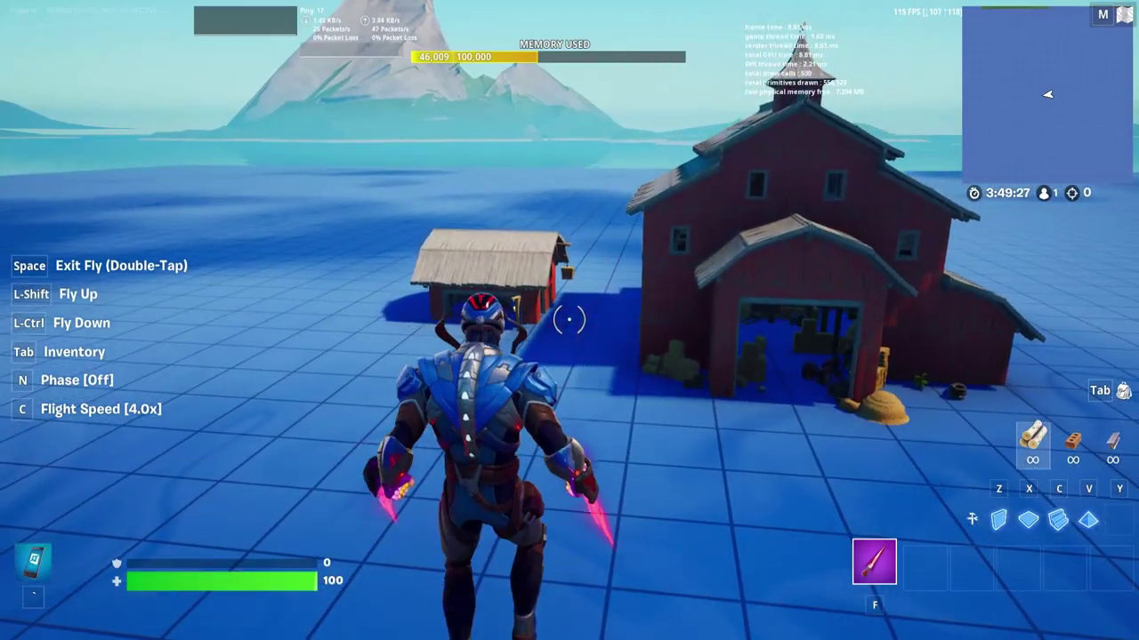
key(w)
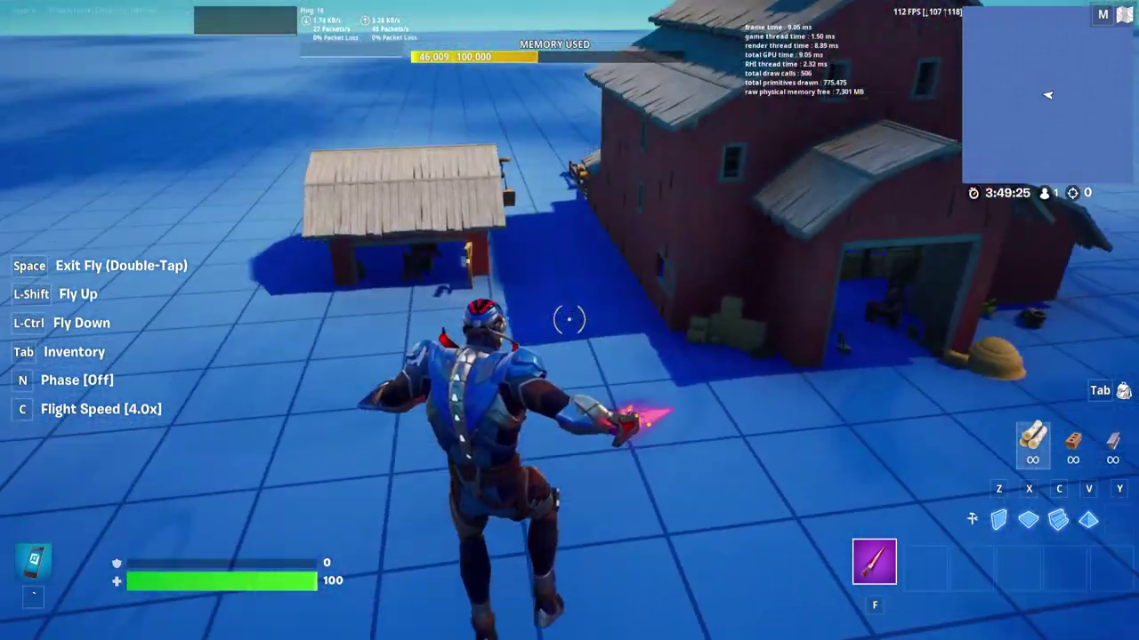
key(s)
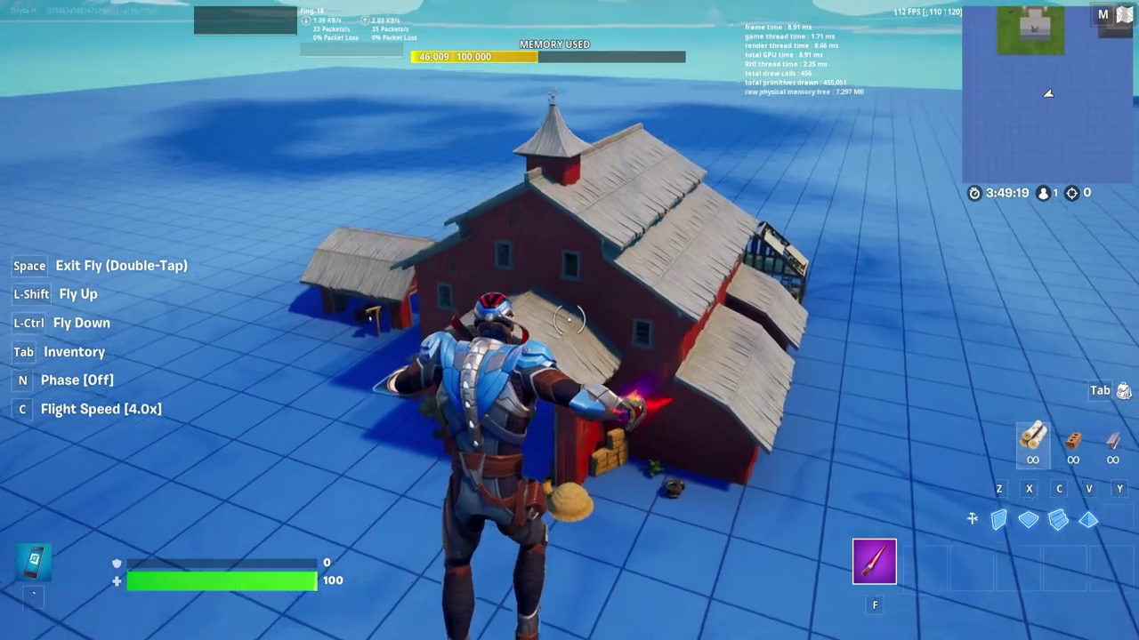
key(s)
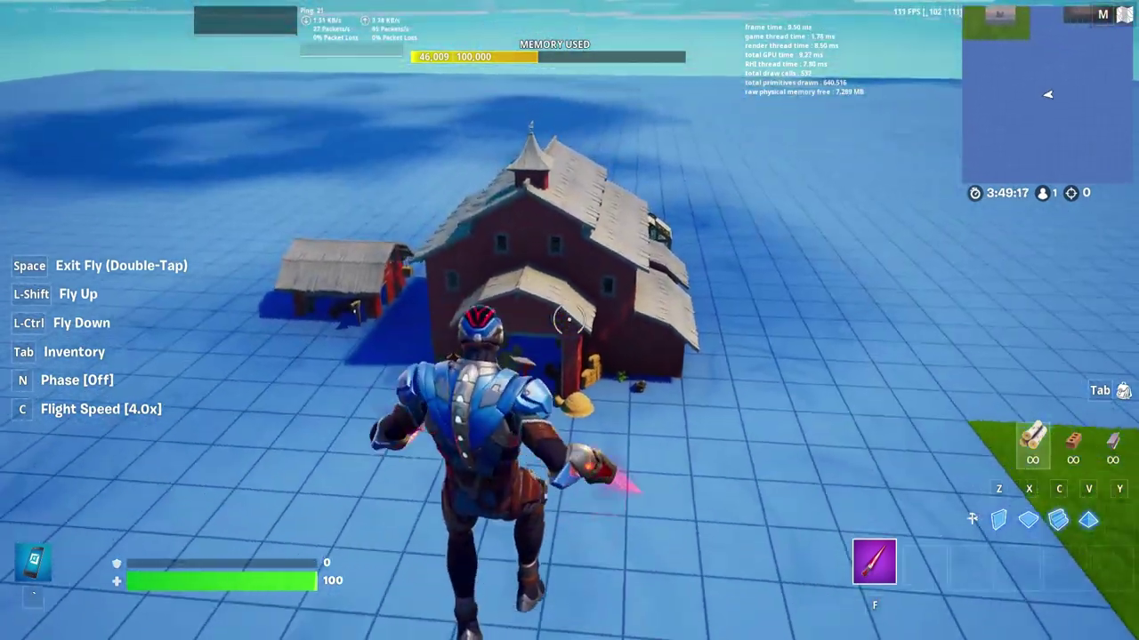
key(w)
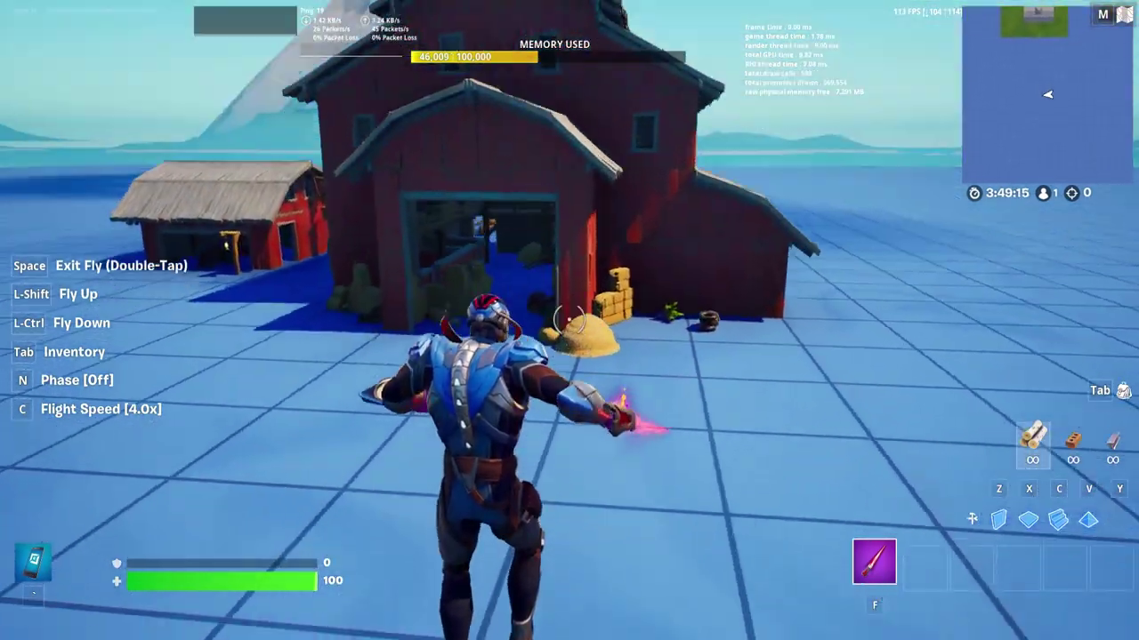
key(d)
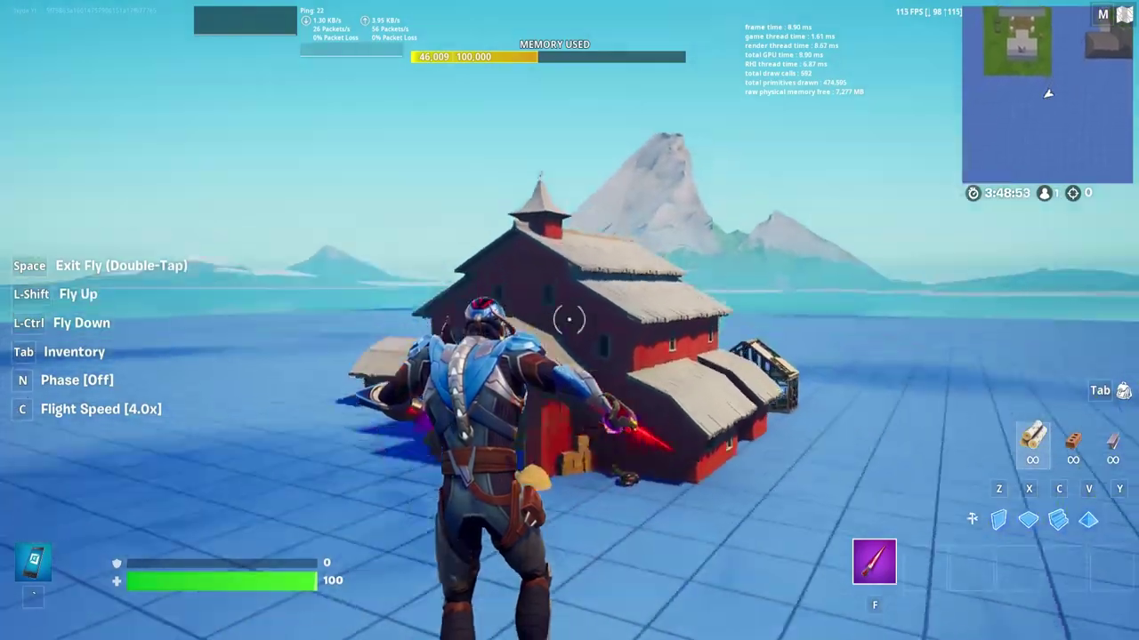
key(w)
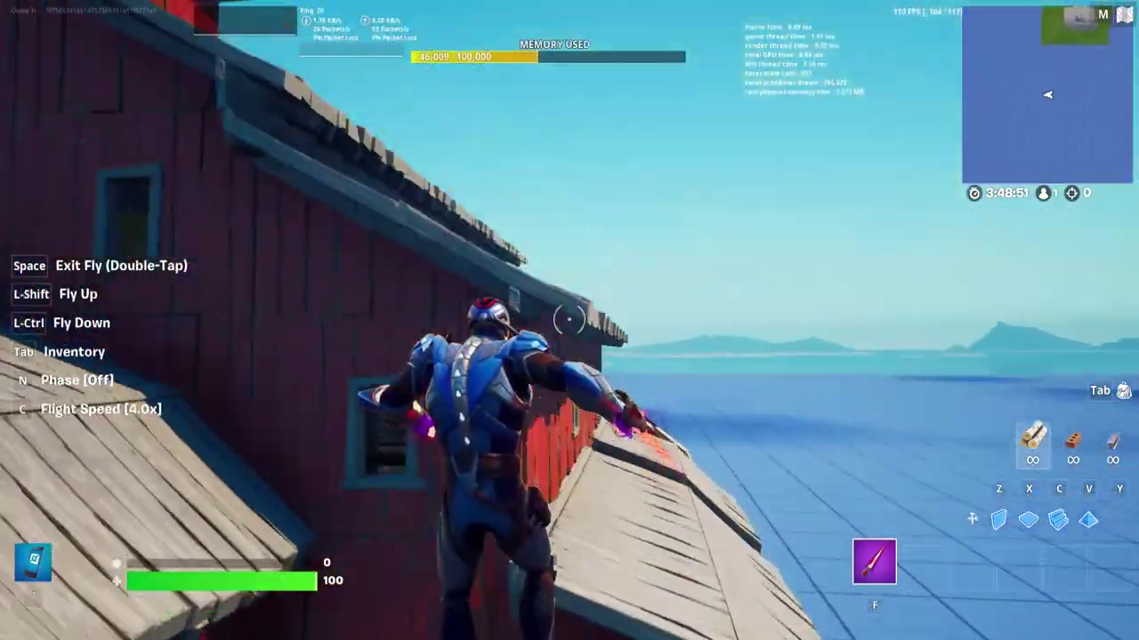
key(w)
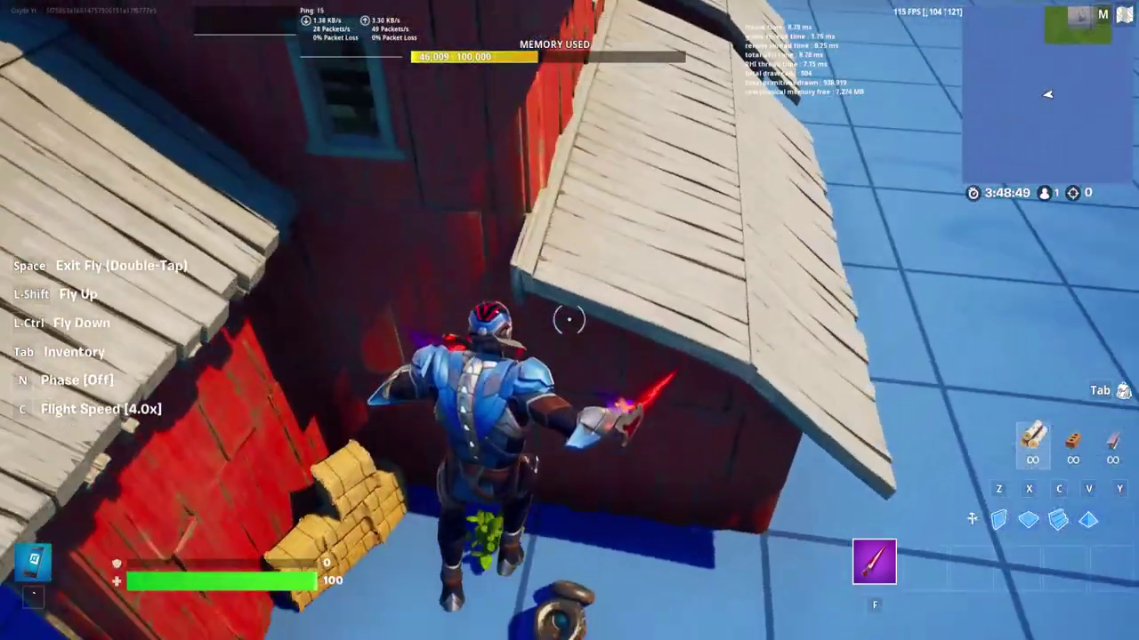
key(w)
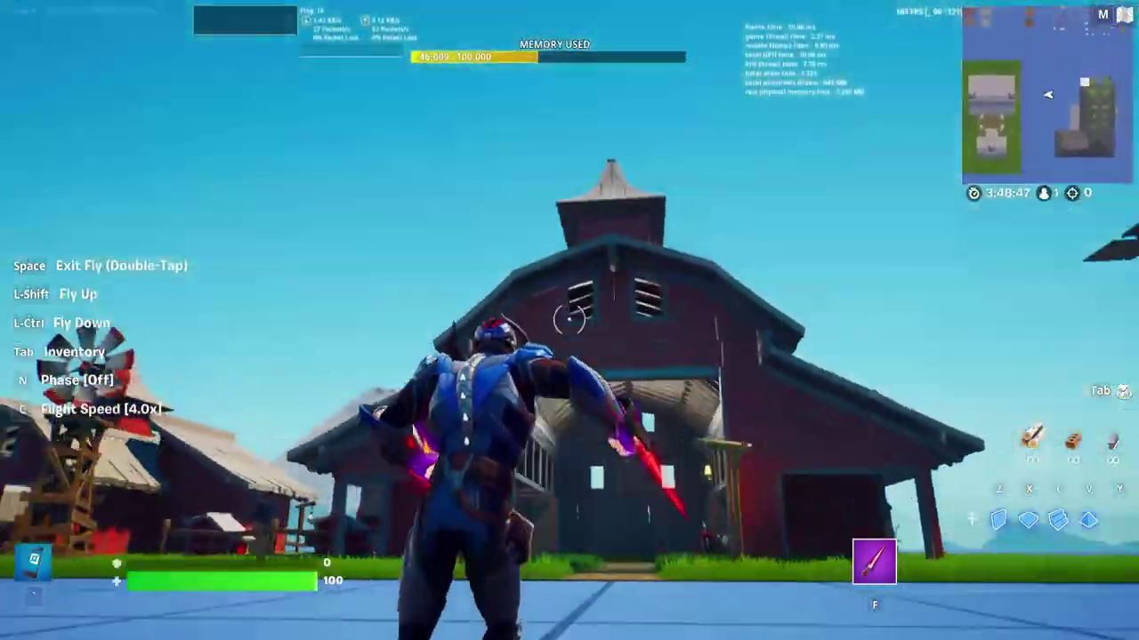
key(w)
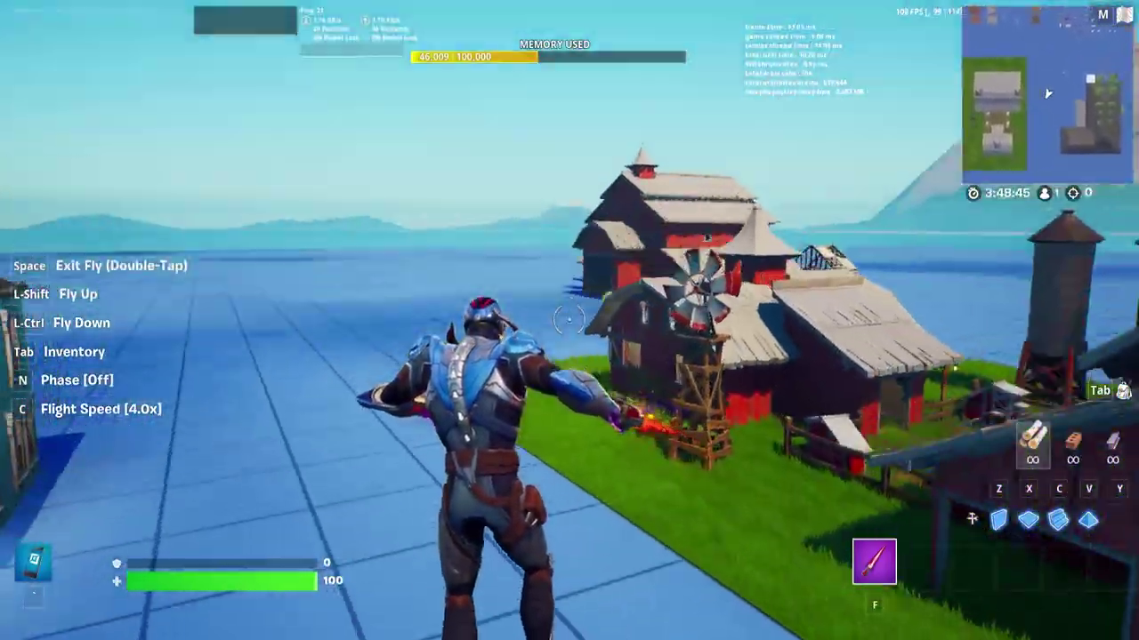
key(w)
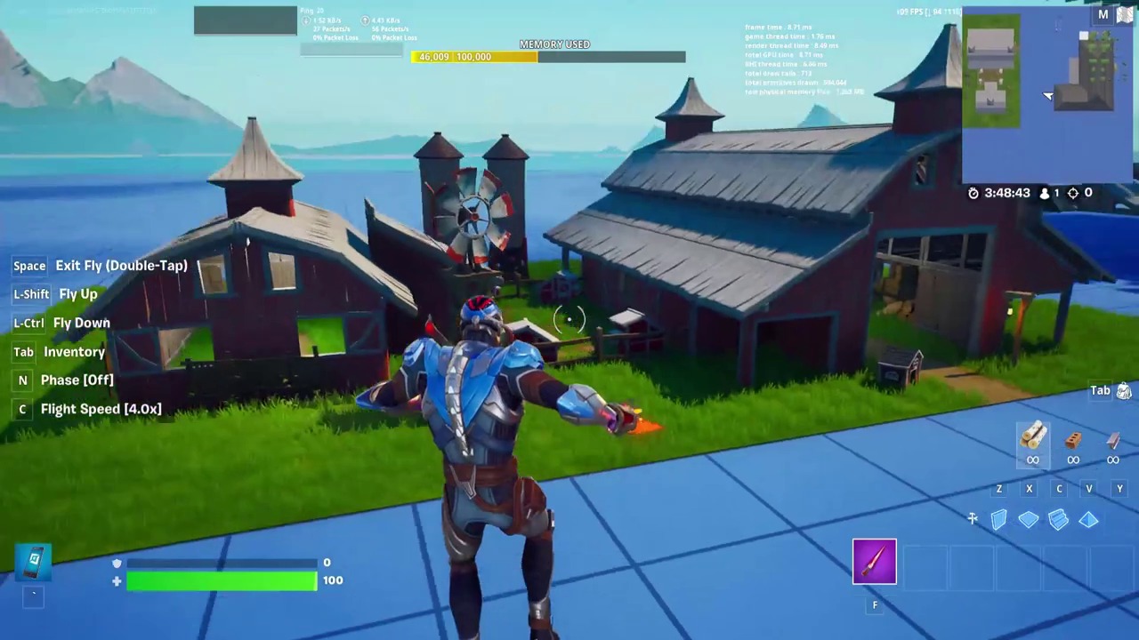
key(w)
key(w)
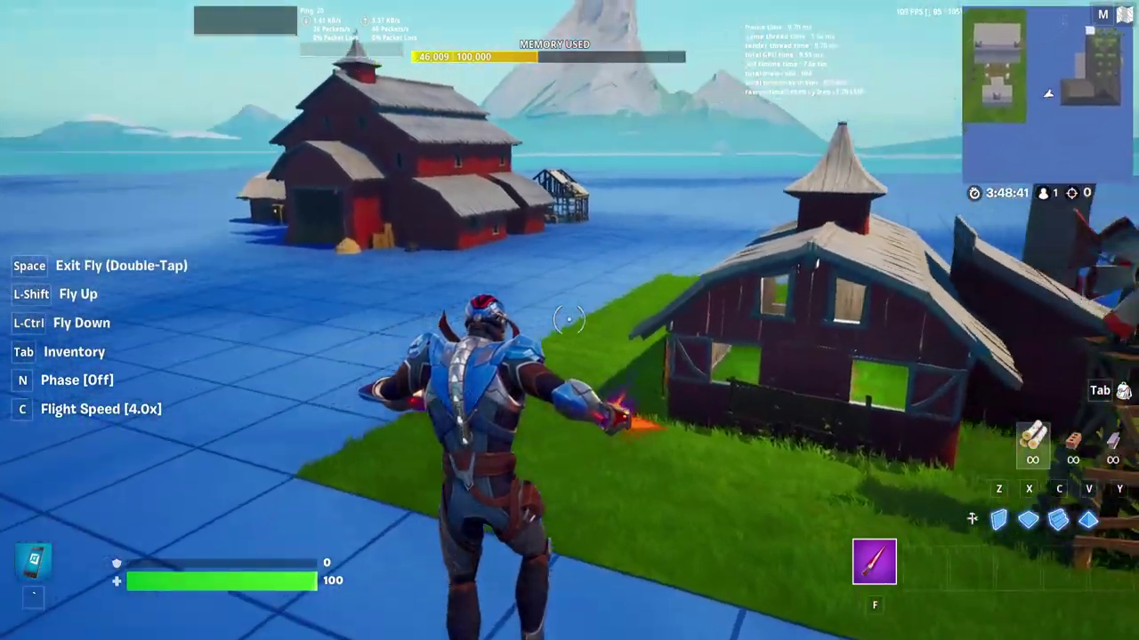
key(w)
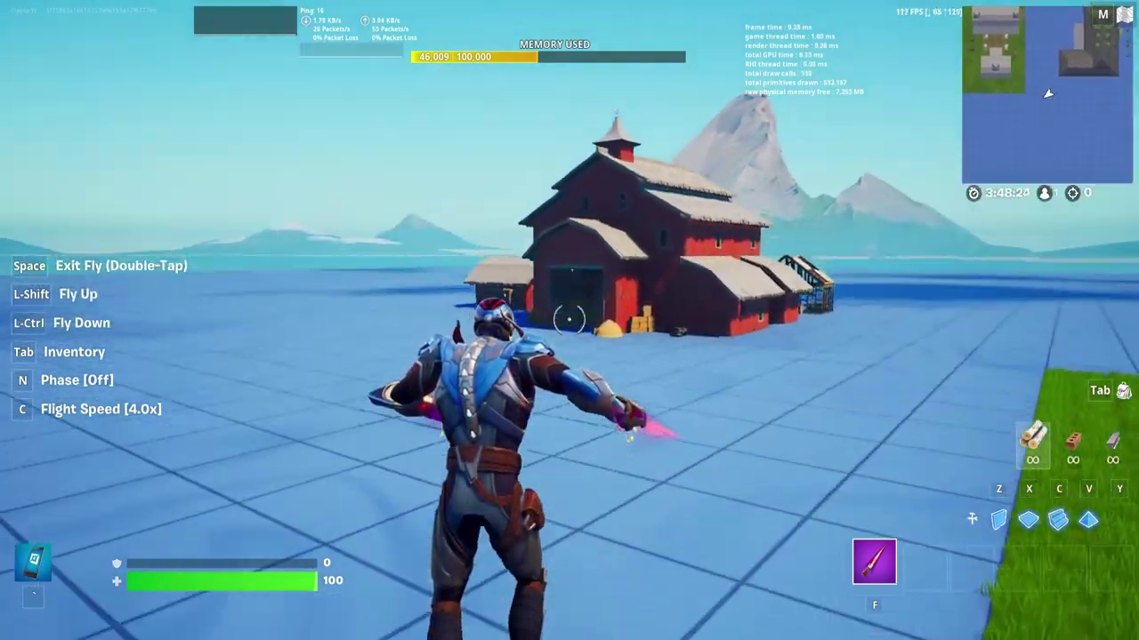
key(w)
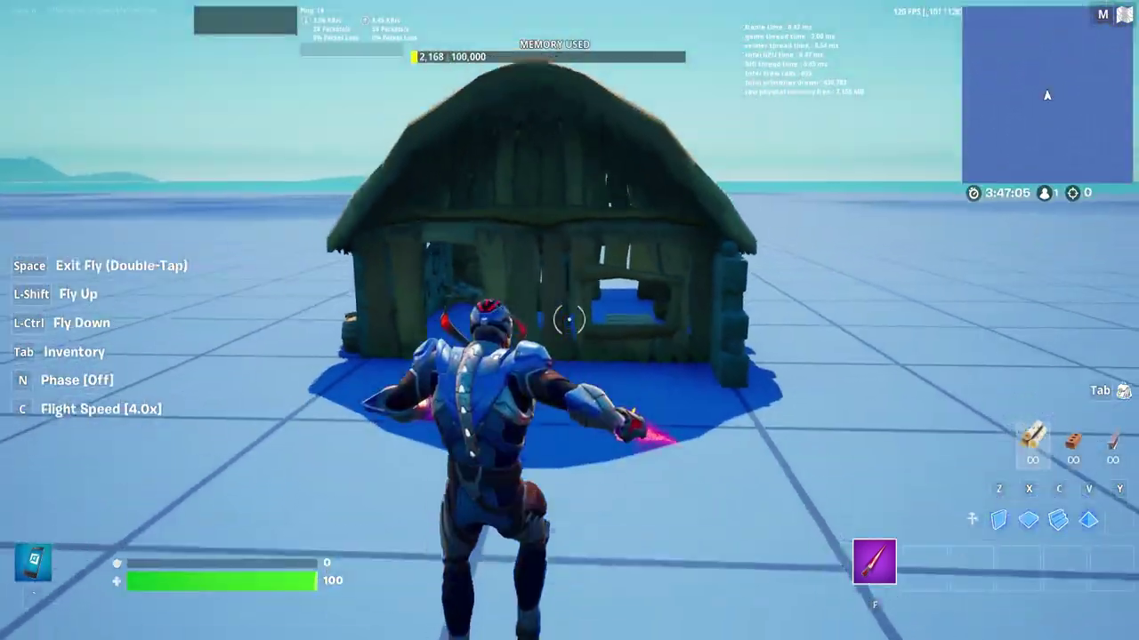
Fly around the thatched stone hut and land on the floor beside it
key(w)
key(w)
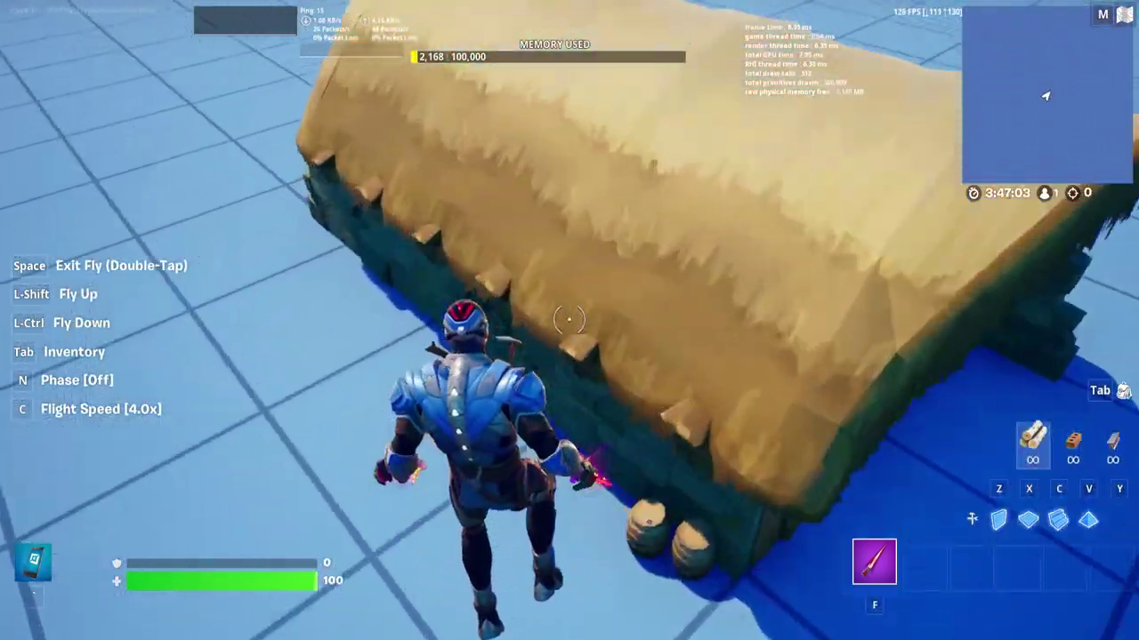
key(w)
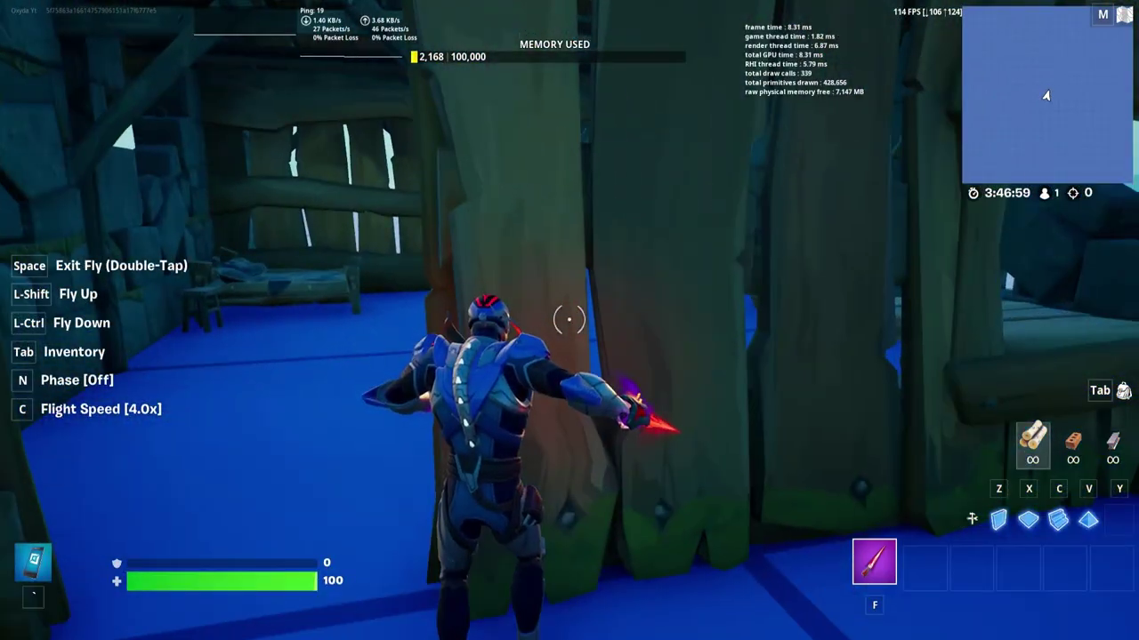
key(s)
key(space)
key(space)
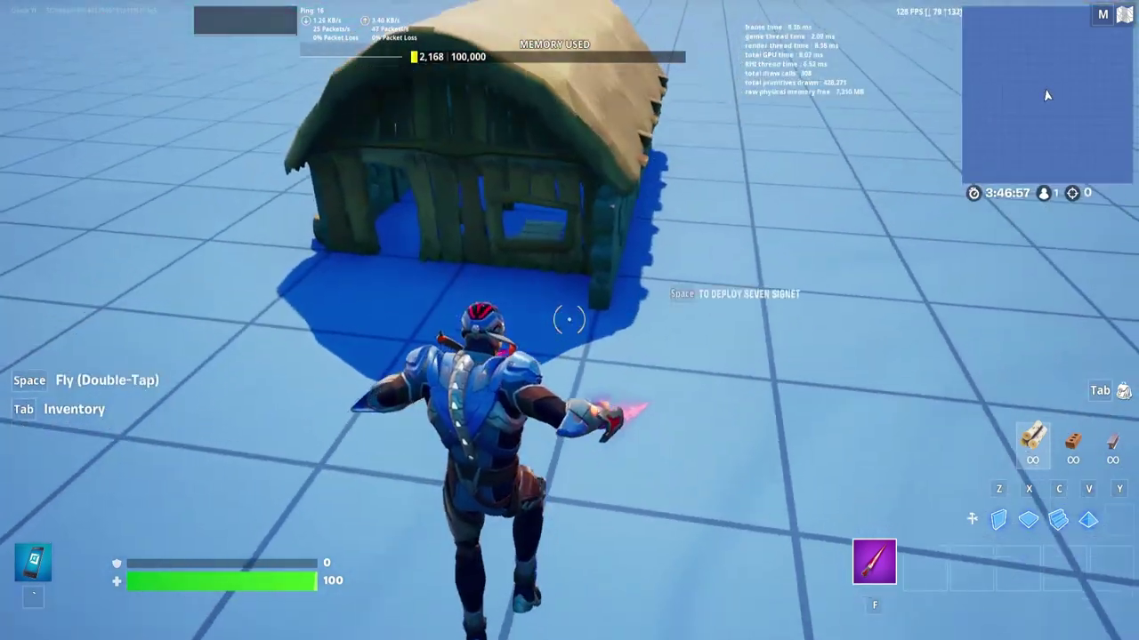
key(w)
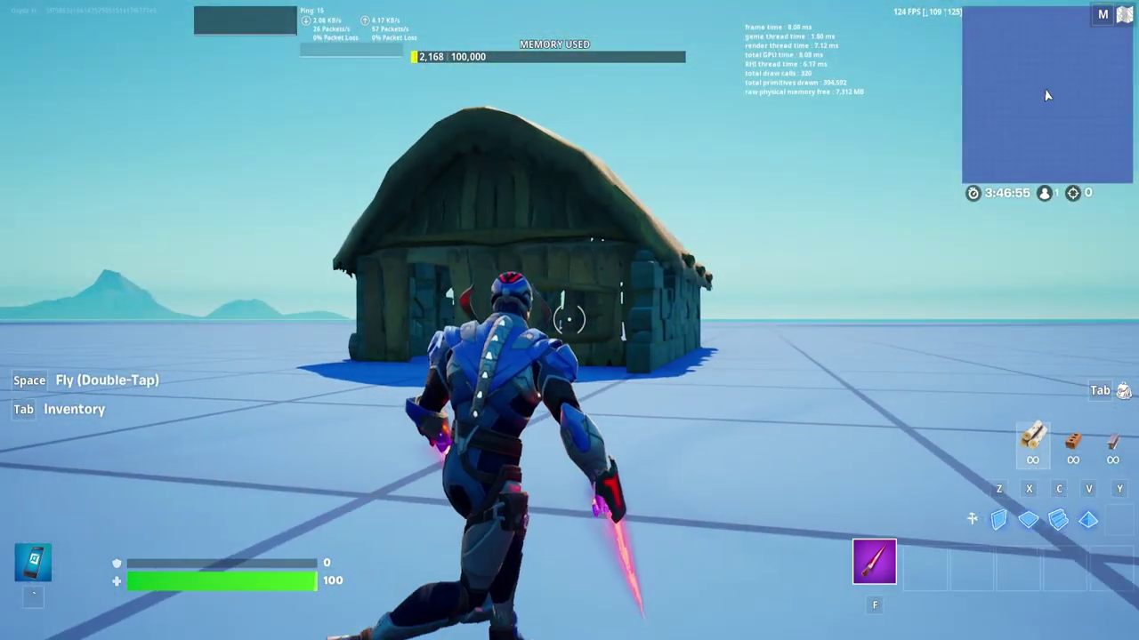
key(space)
key(space)
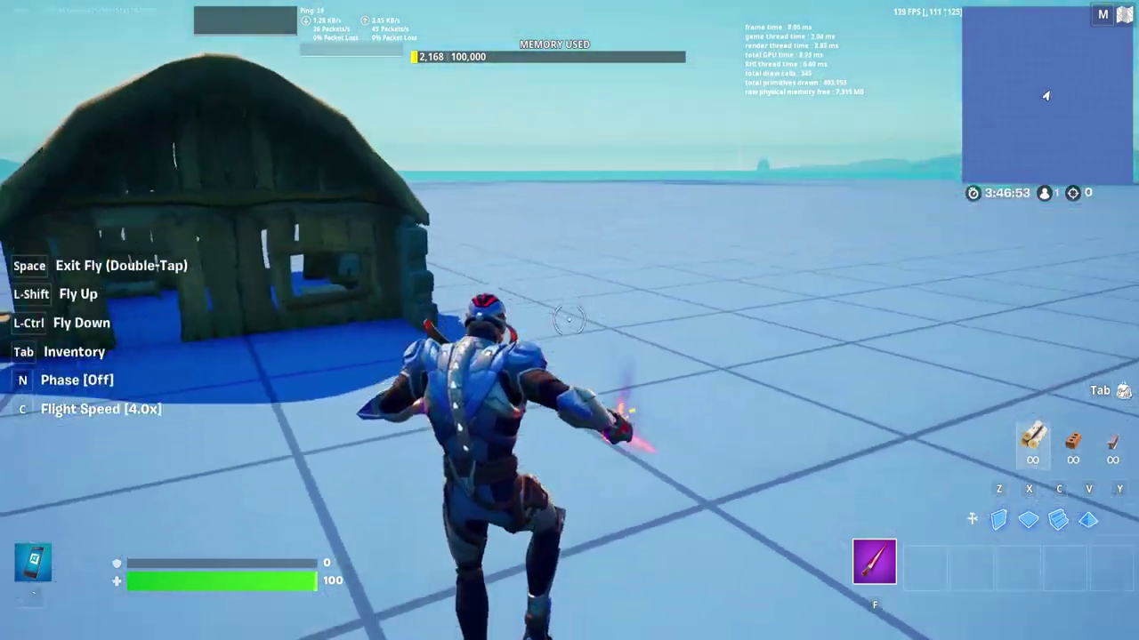
key(s)
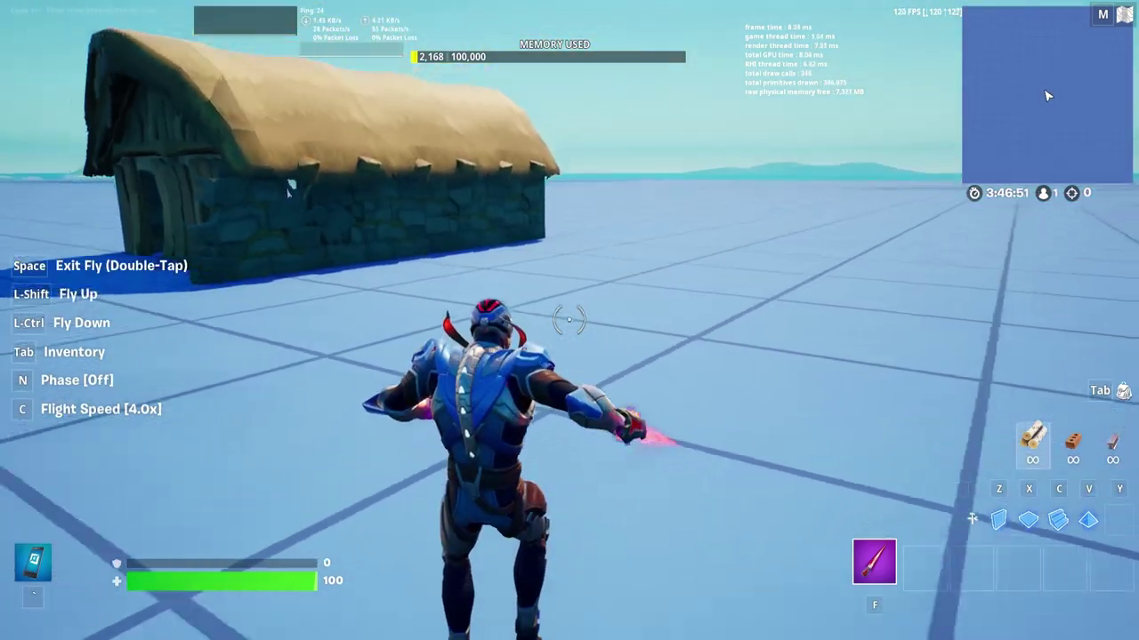
key(space)
key(space)
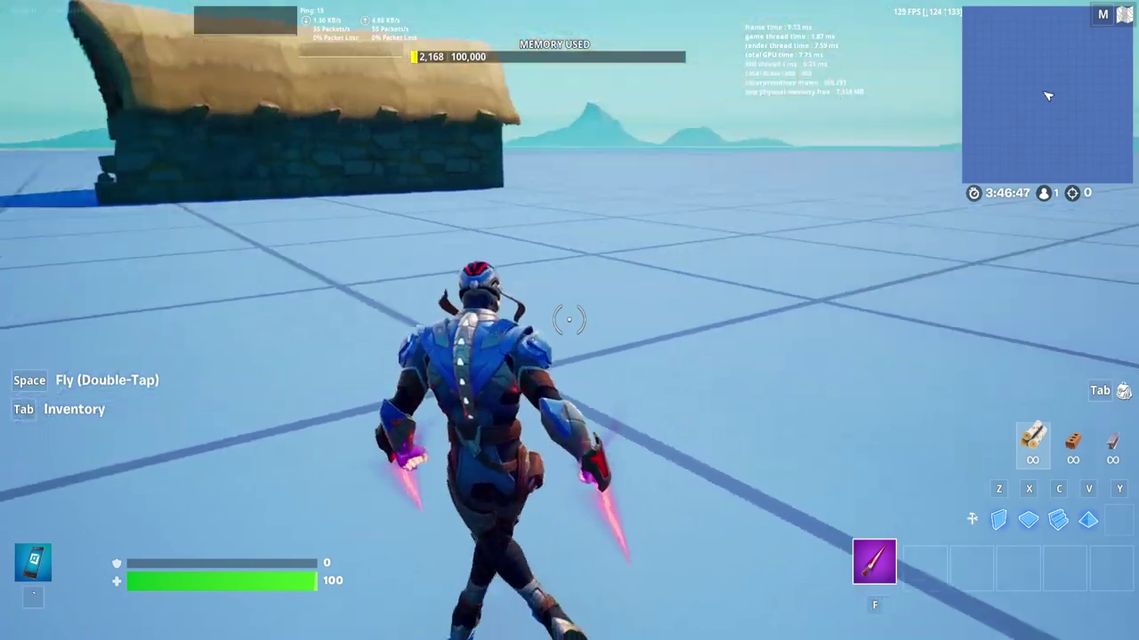
Preview a wall near the hut, then fly closer and land again
key(w)
key(z)
click(569, 320)
key(space)
key(space)
key(f)
key(w)
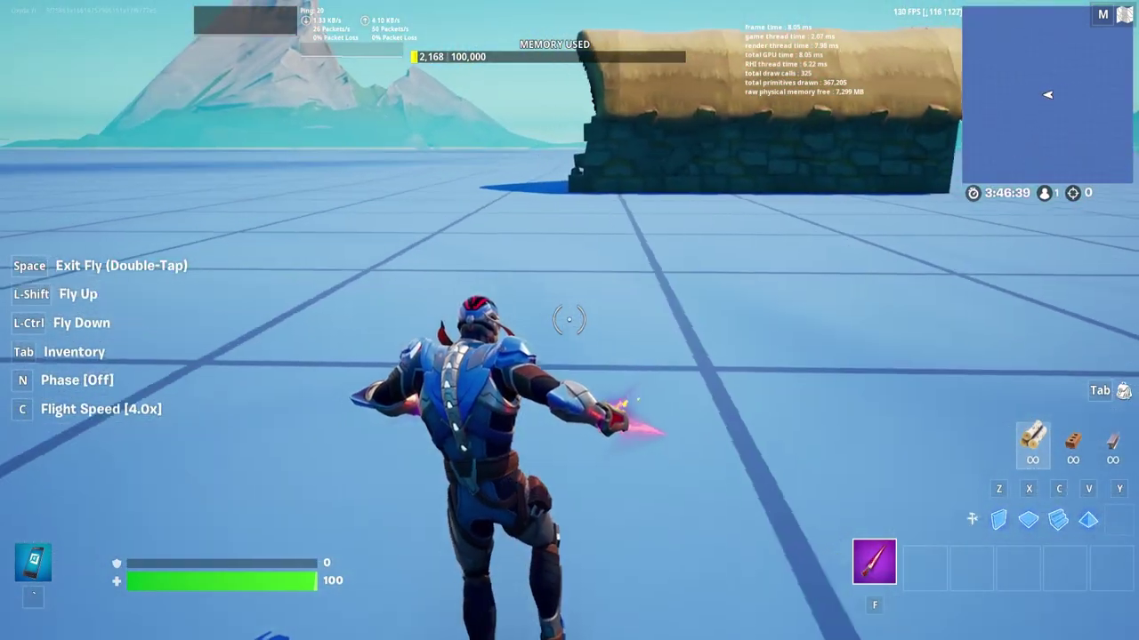
key(space)
key(space)
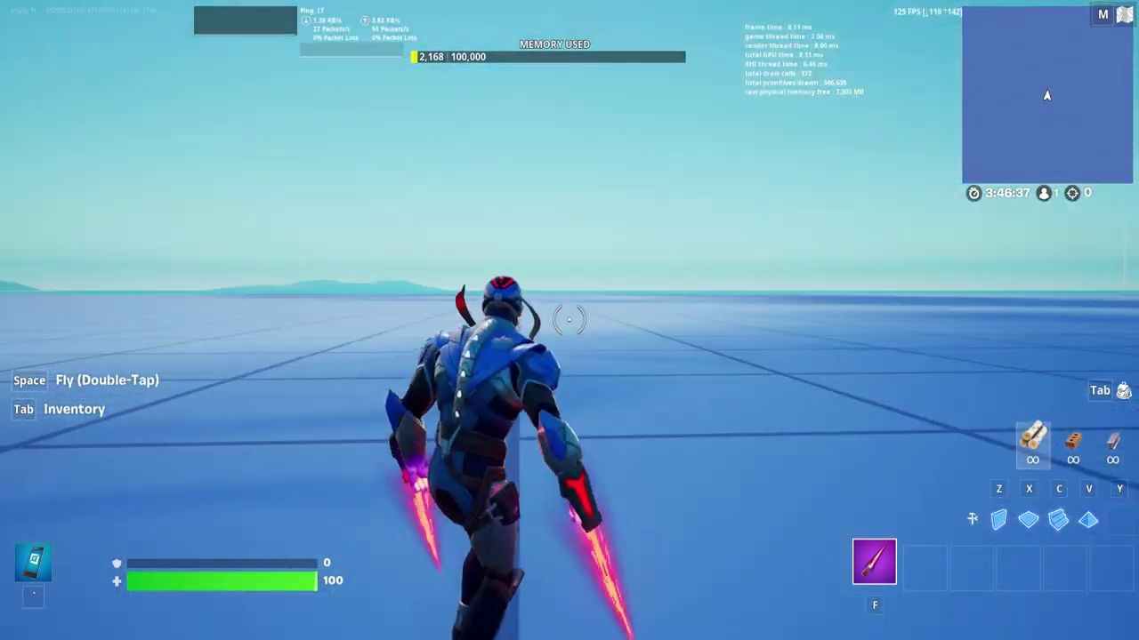
Place a wall beside the hut and edit its two middle tiles into a door
key(z)
click(1047, 95)
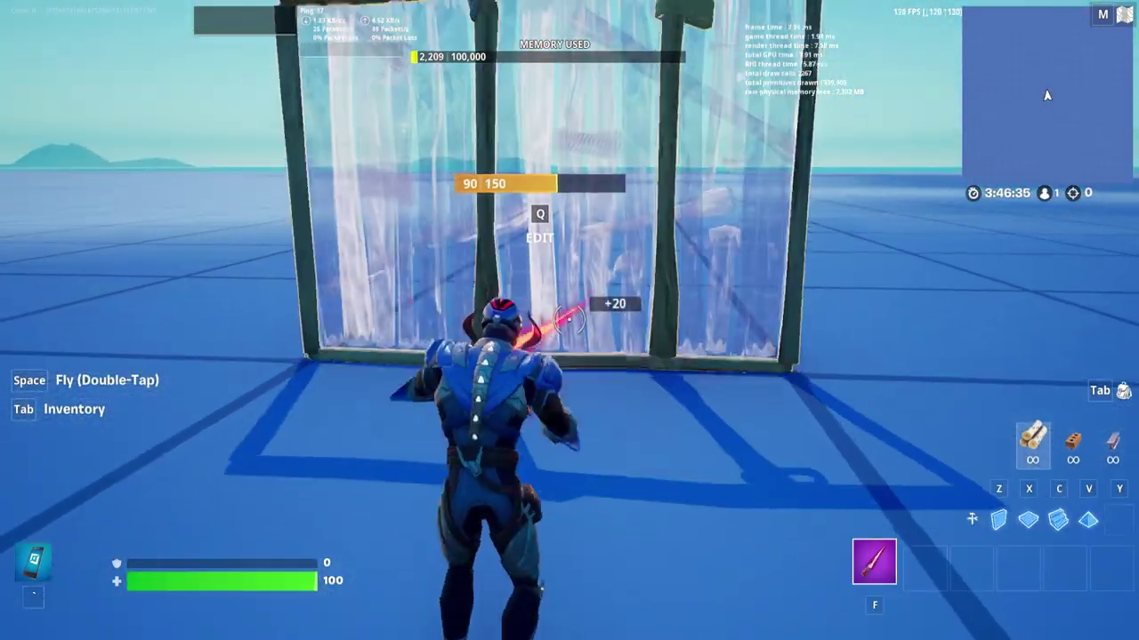
key(q)
drag(1047, 95, 1047, 95)
key(q)
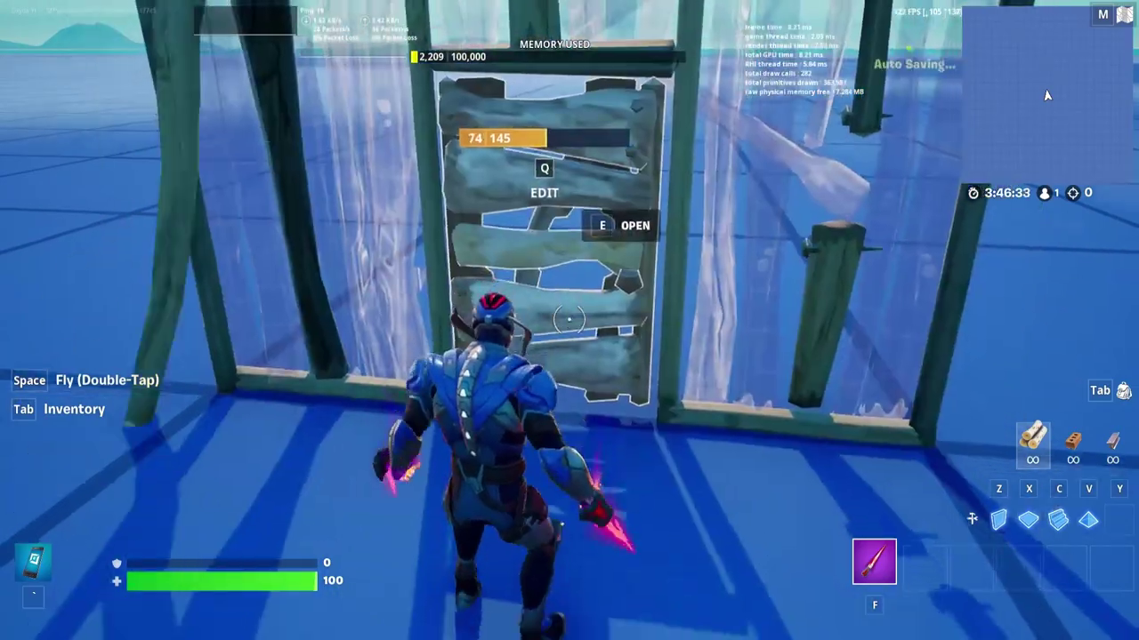
key(a)
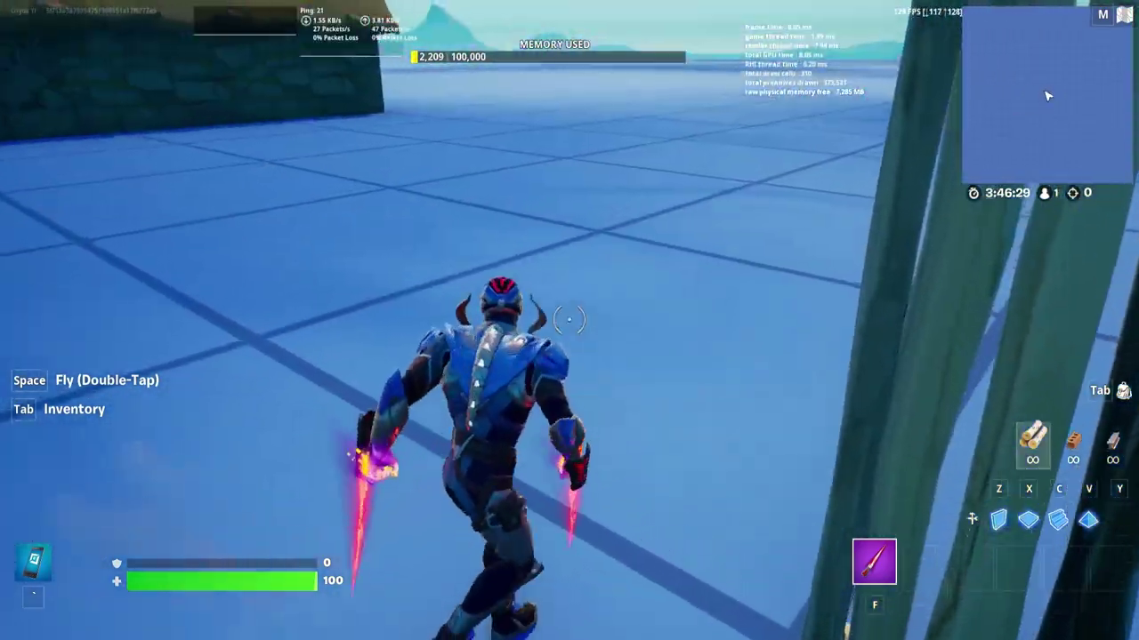
Lay eight wooden floor tiles as a platform on the grid beside the door wall
key(x)
click(569, 320)
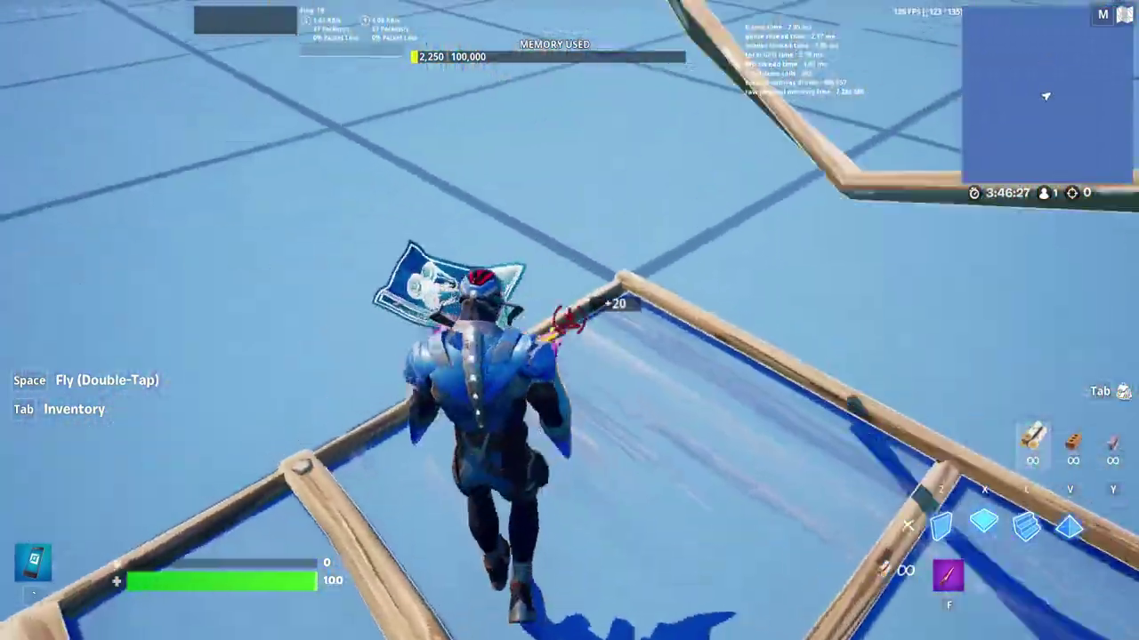
click(570, 320)
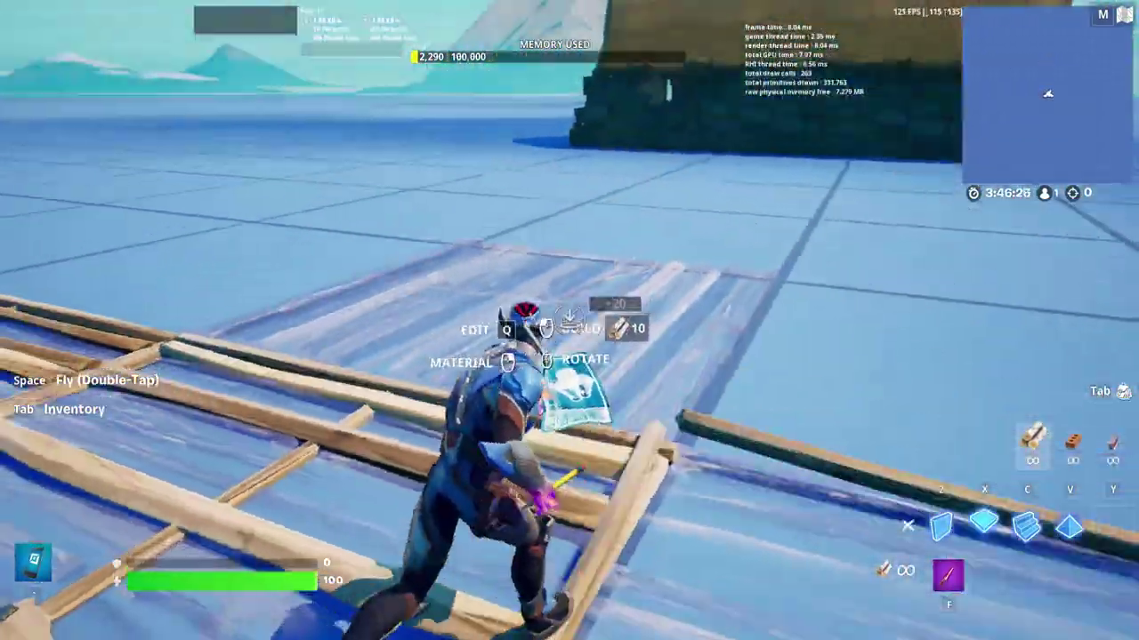
click(570, 320)
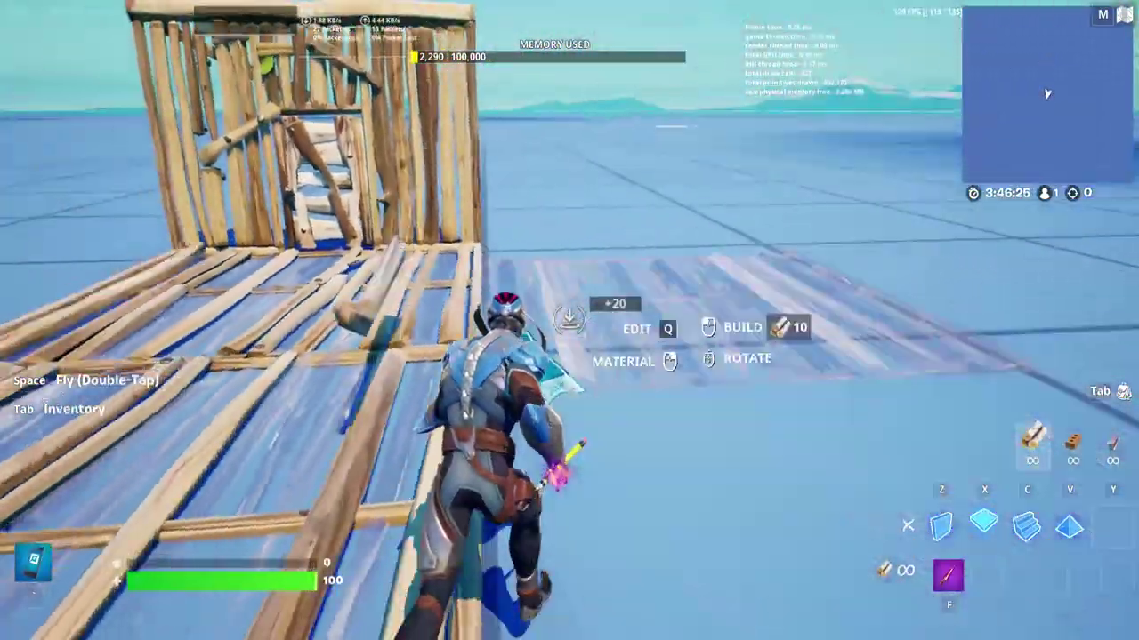
click(570, 320)
click(569, 320)
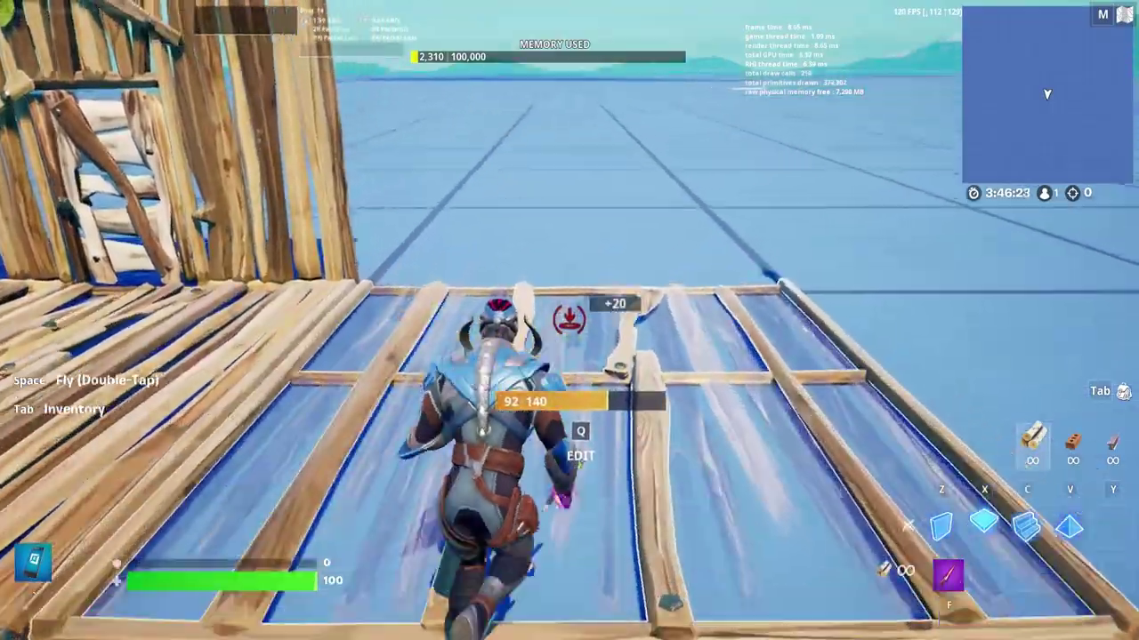
click(569, 320)
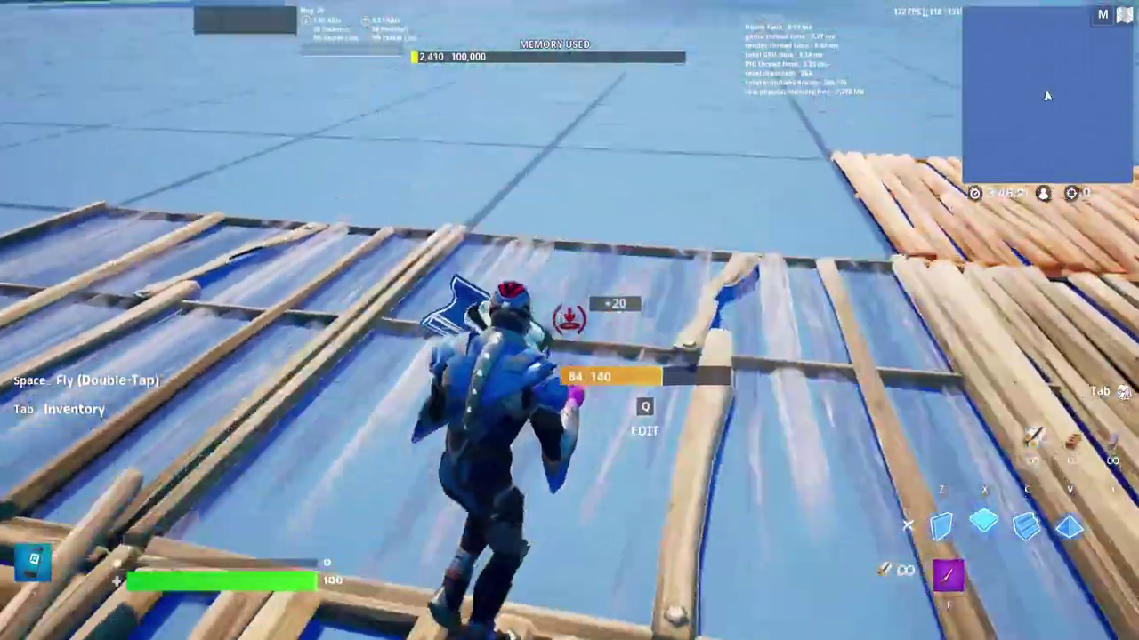
click(569, 321)
click(569, 320)
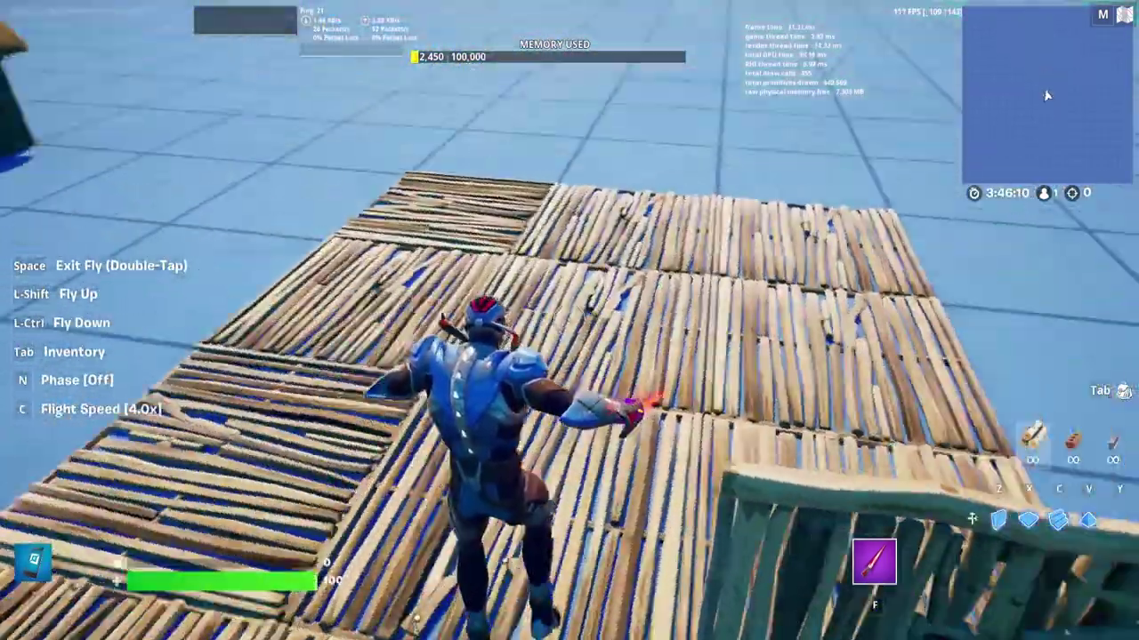
key(space)
key(space)
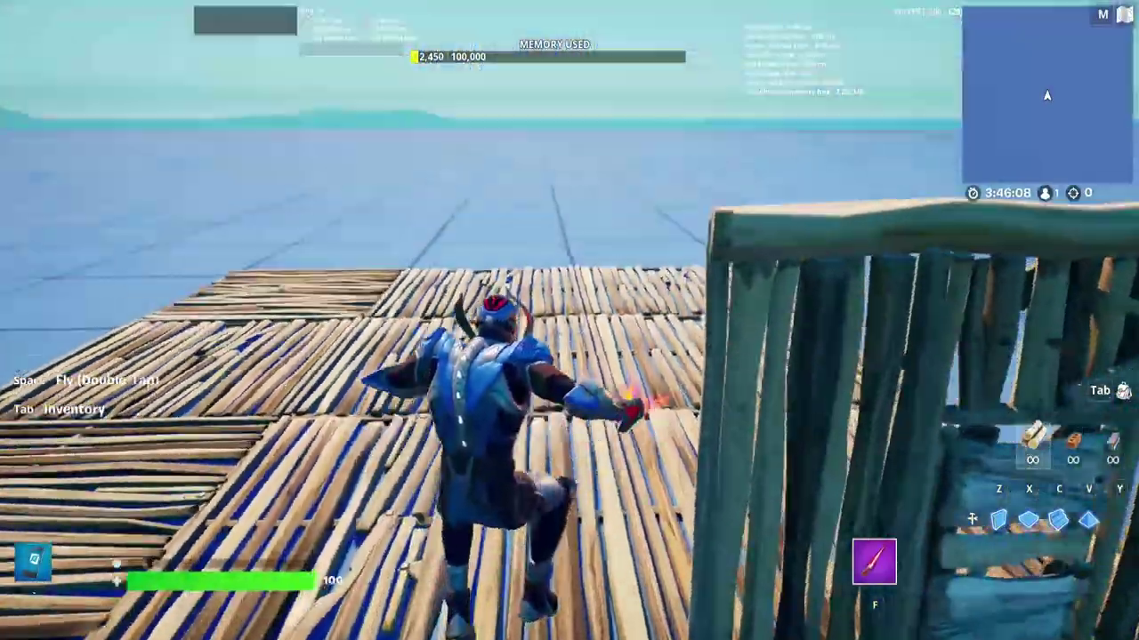
key(w)
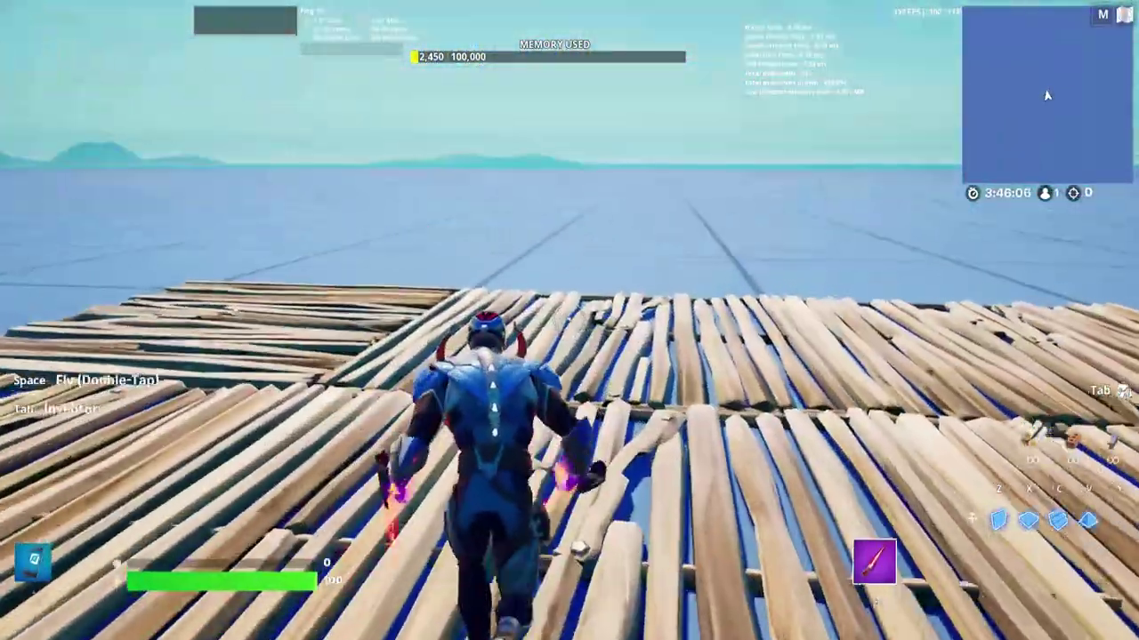
key(f)
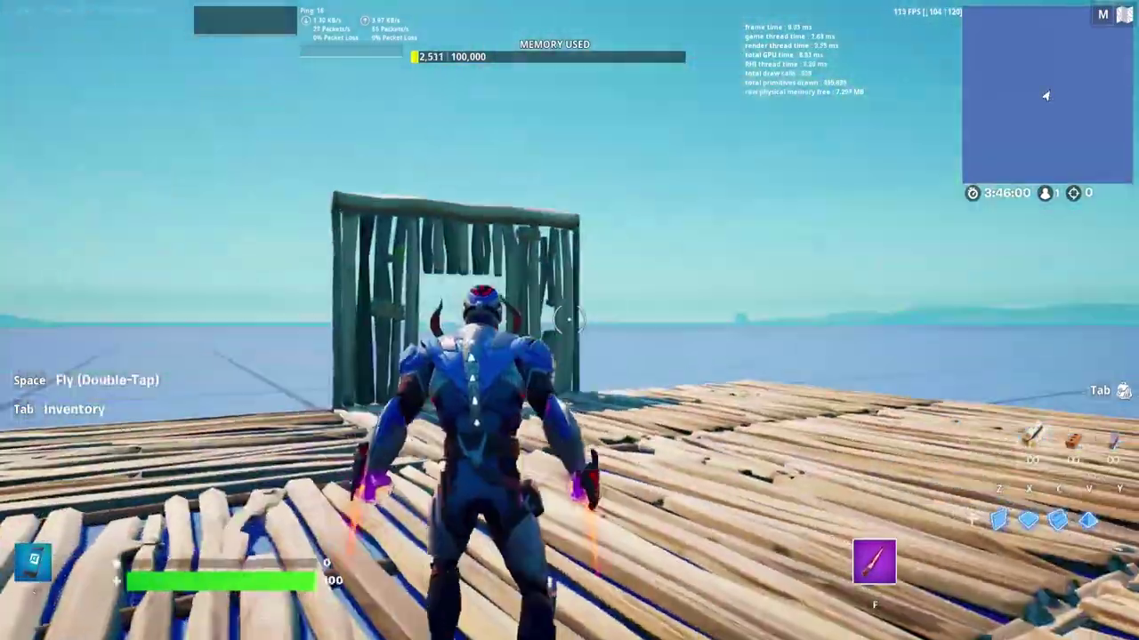
key(f)
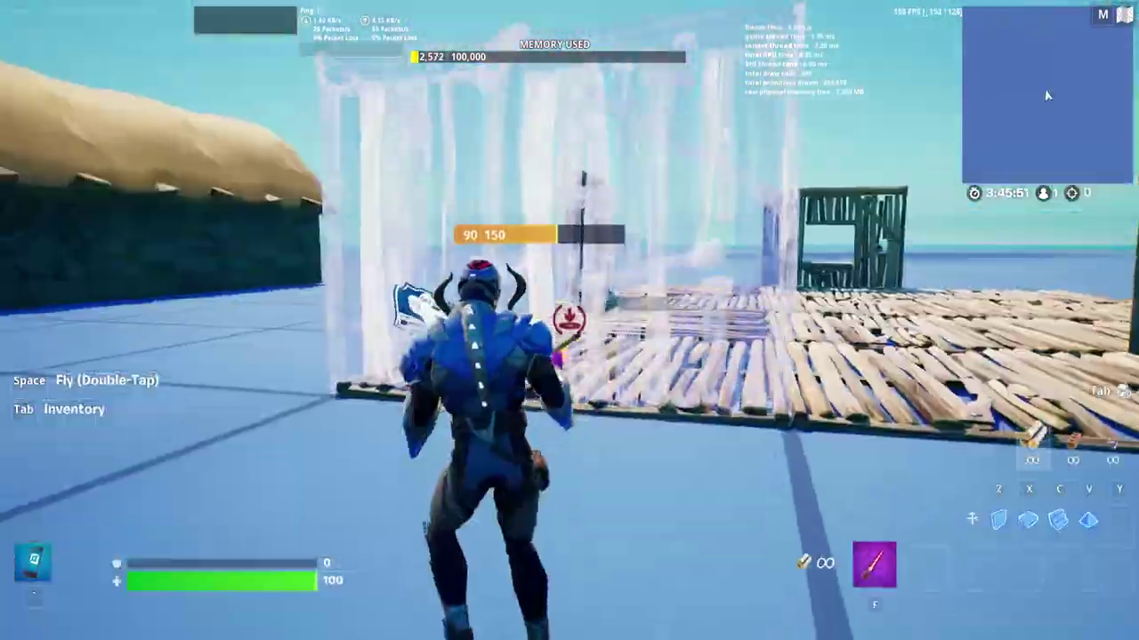
key(w)
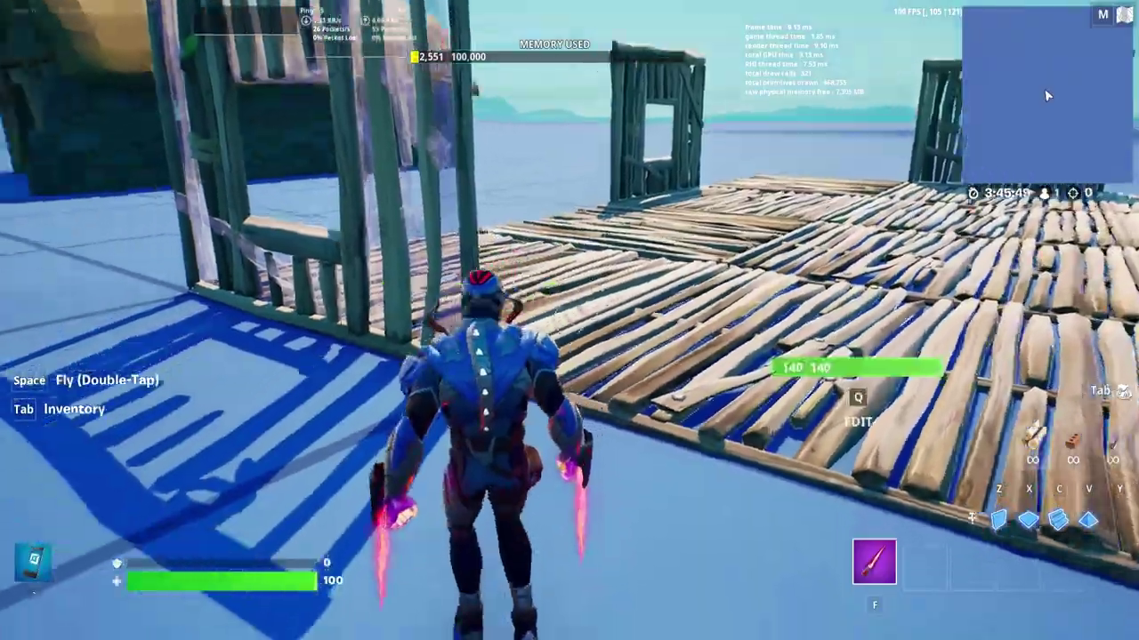
key(w)
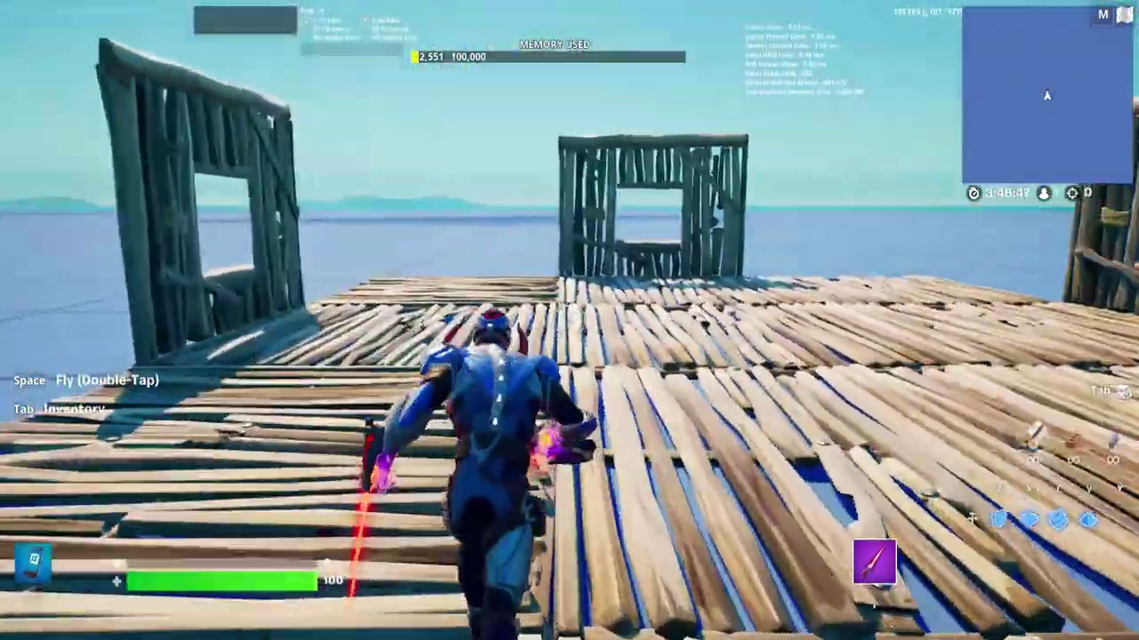
key(w)
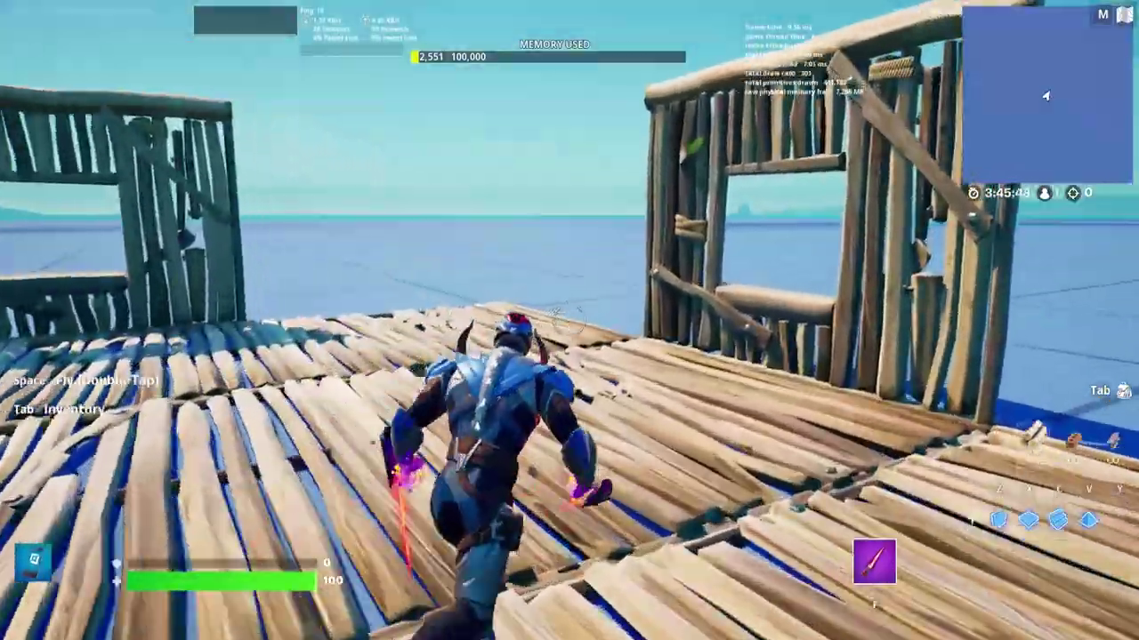
key(w)
key(w)
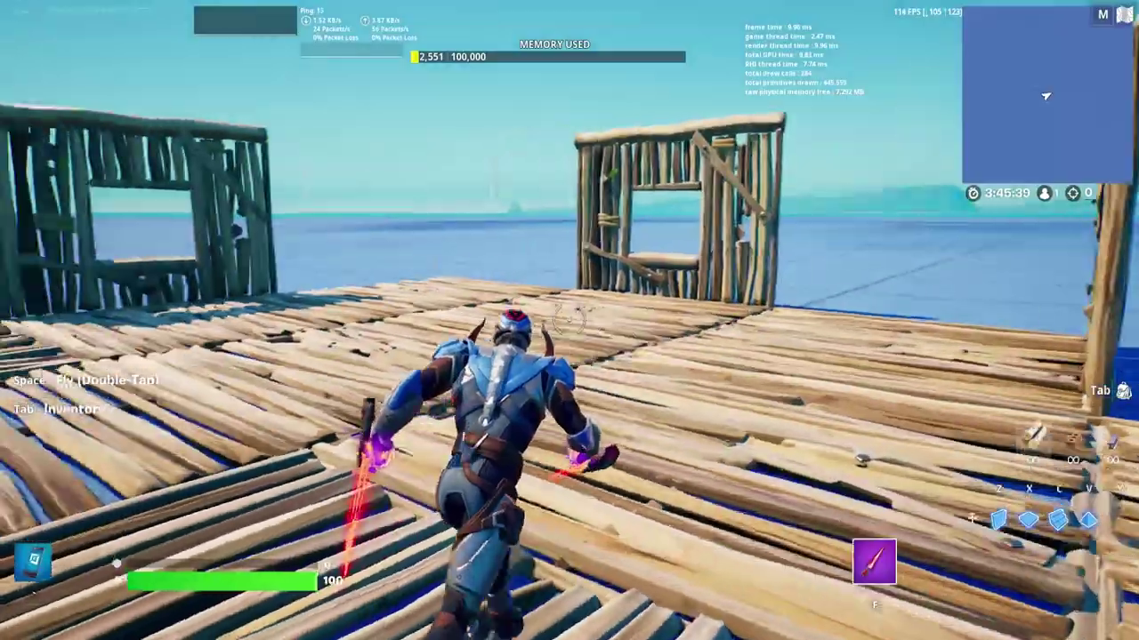
key(w)
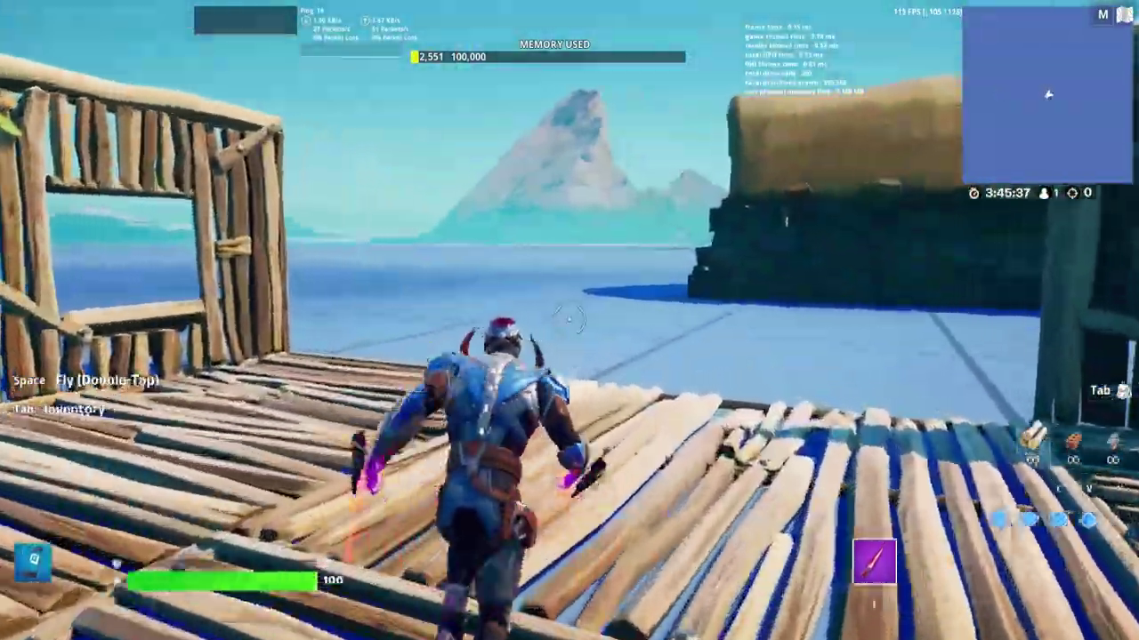
key(q)
Place a brick wall beside the wooden floor and fly over to the hay-roofed barn
click(569, 321)
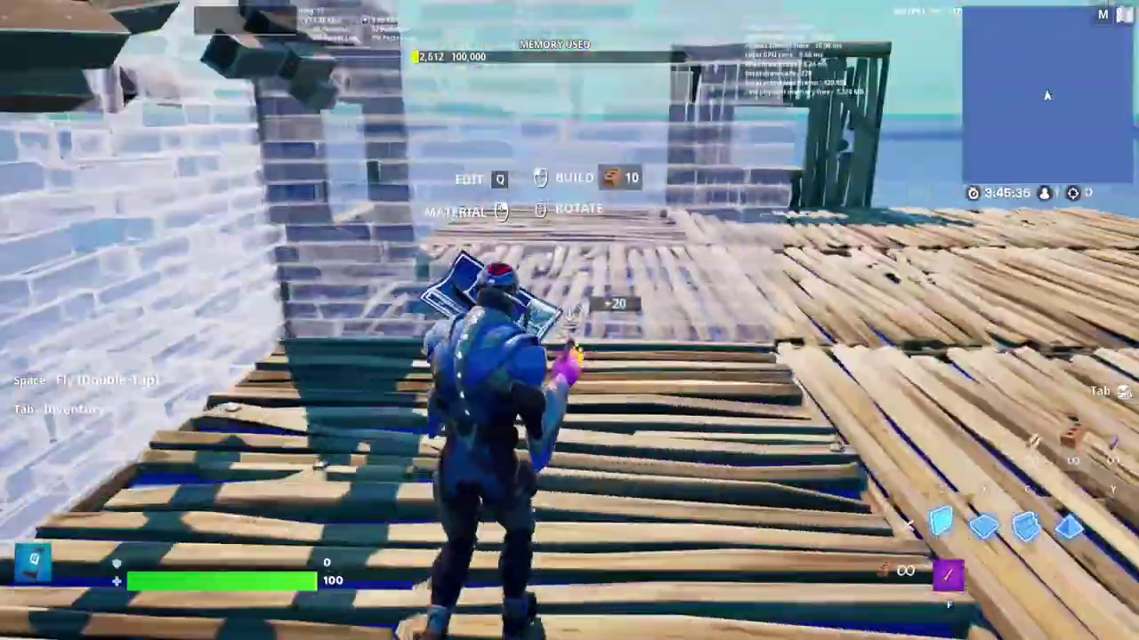
key(w)
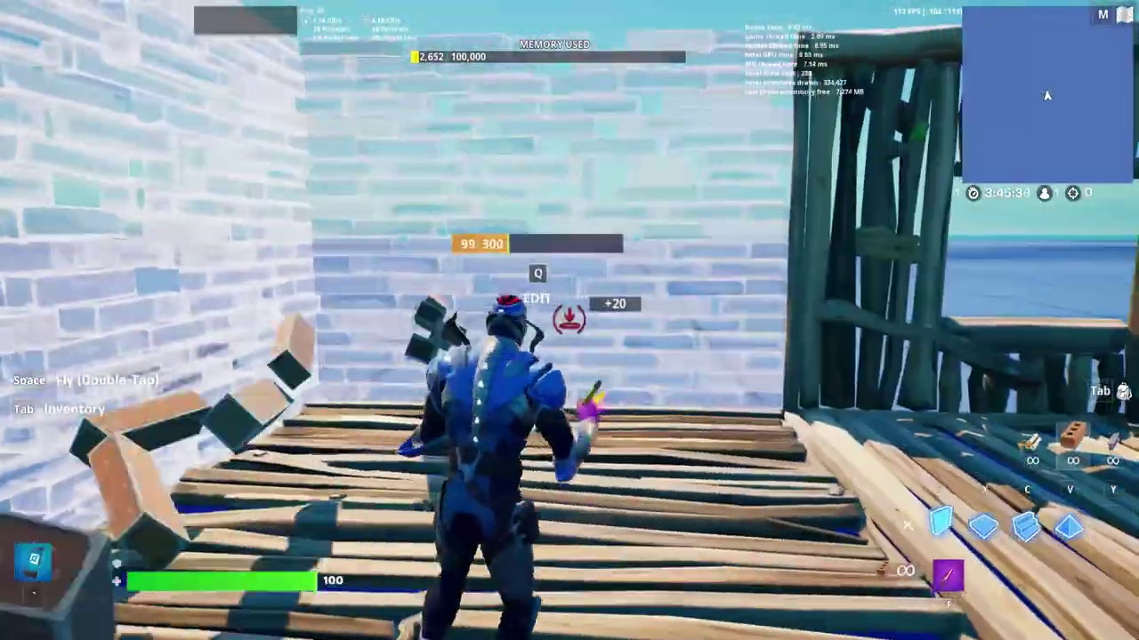
key(w)
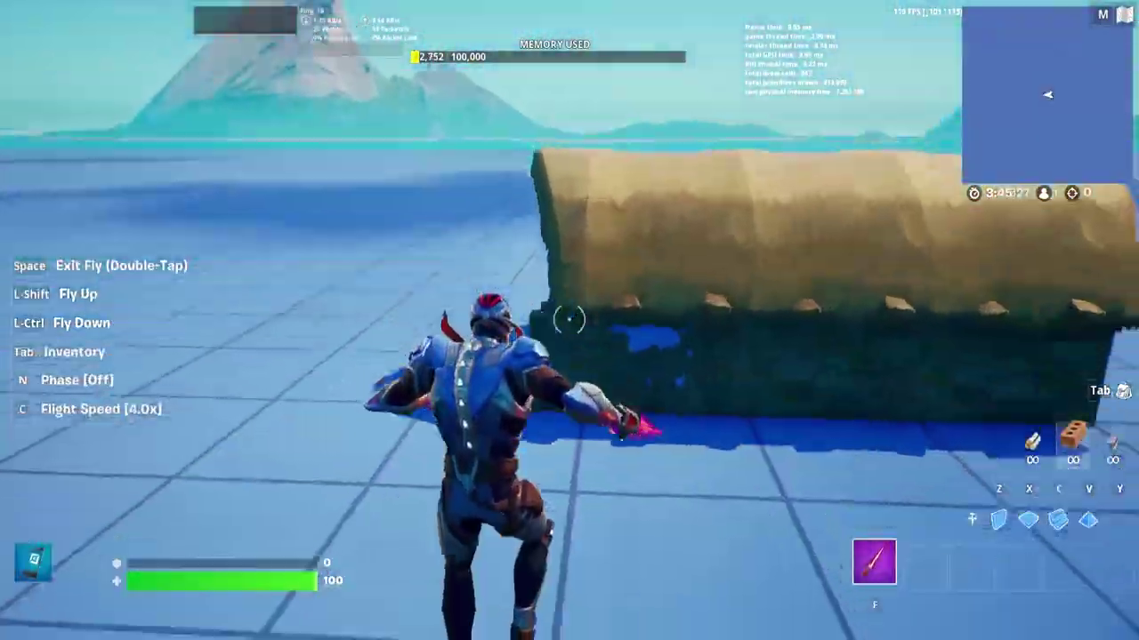
key(space)
key(space)
key(w)
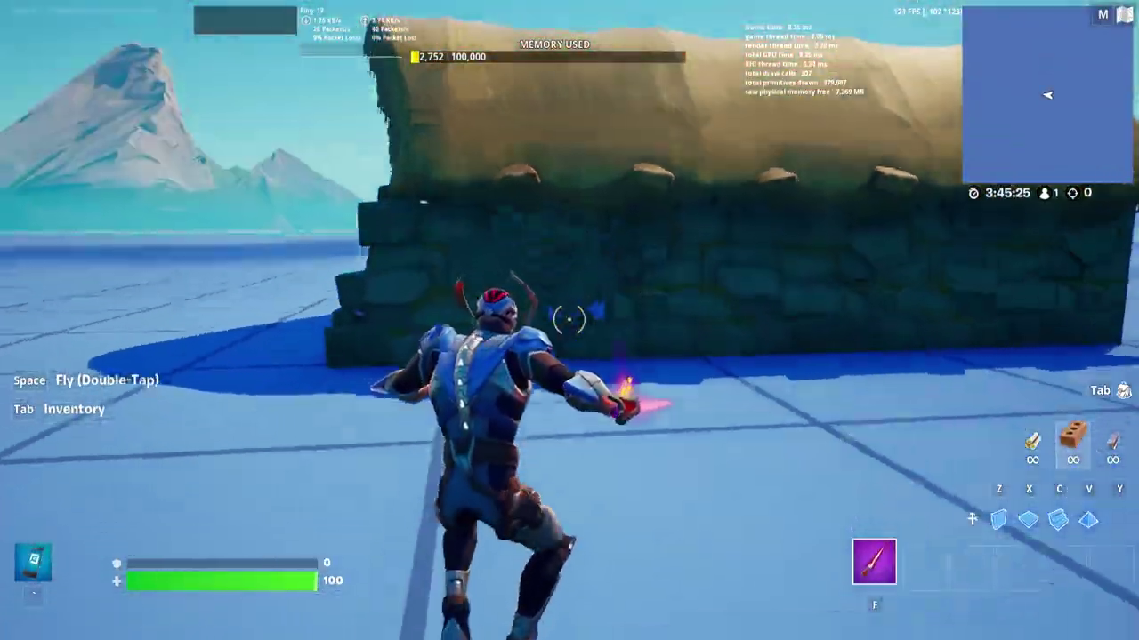
Turn on phasing, pass through the barn's stone wall and land inside the wooden build
key(w)
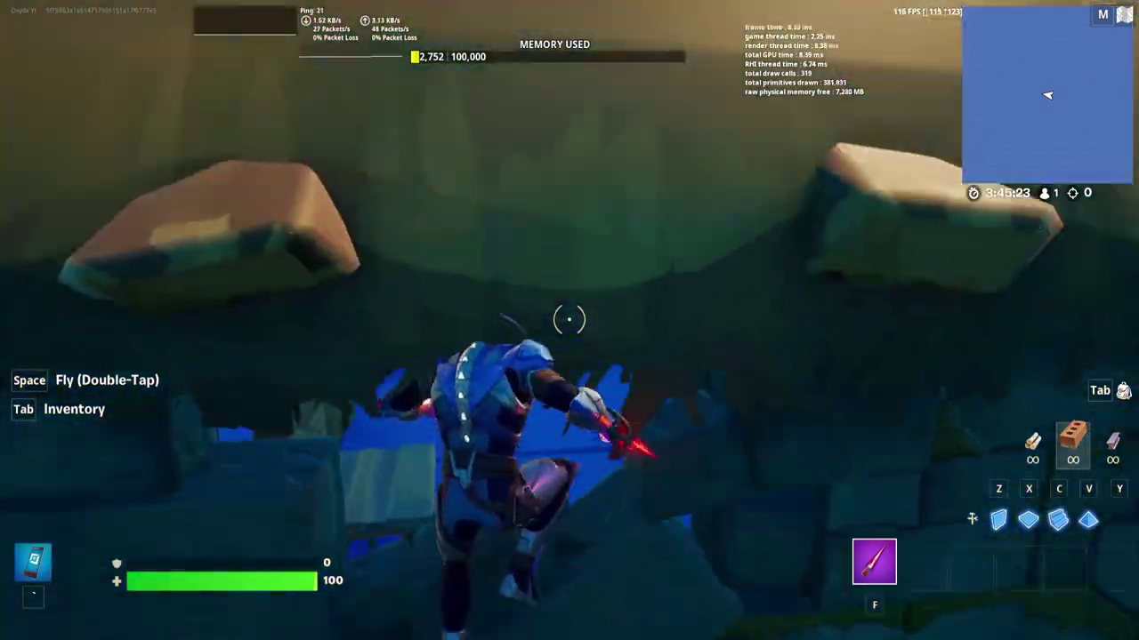
key(space)
key(space)
key(n)
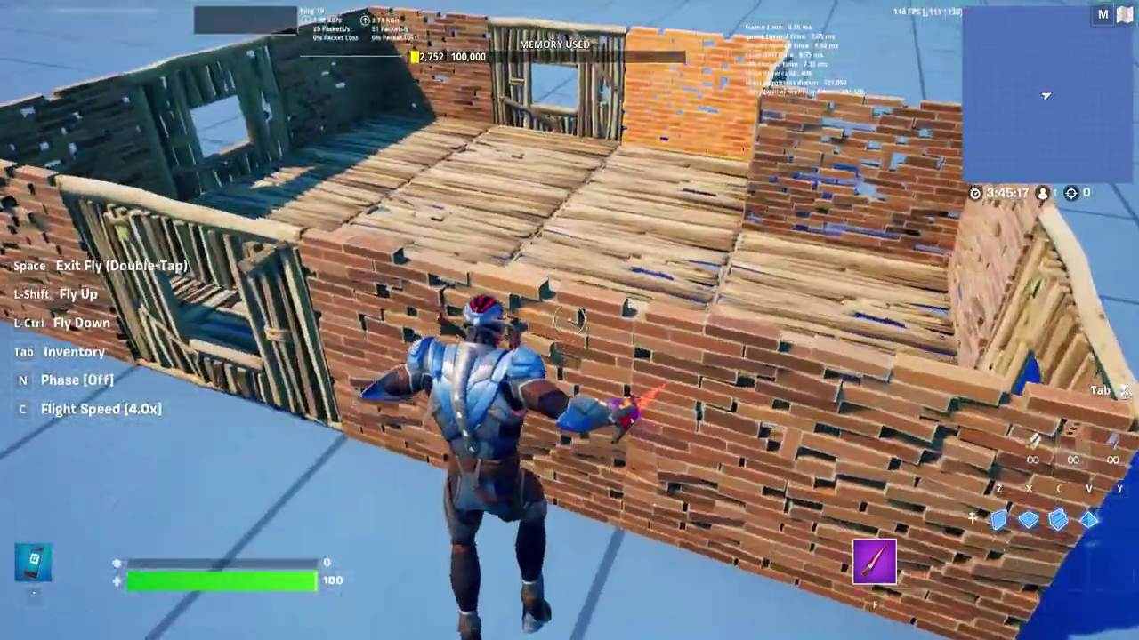
key(w)
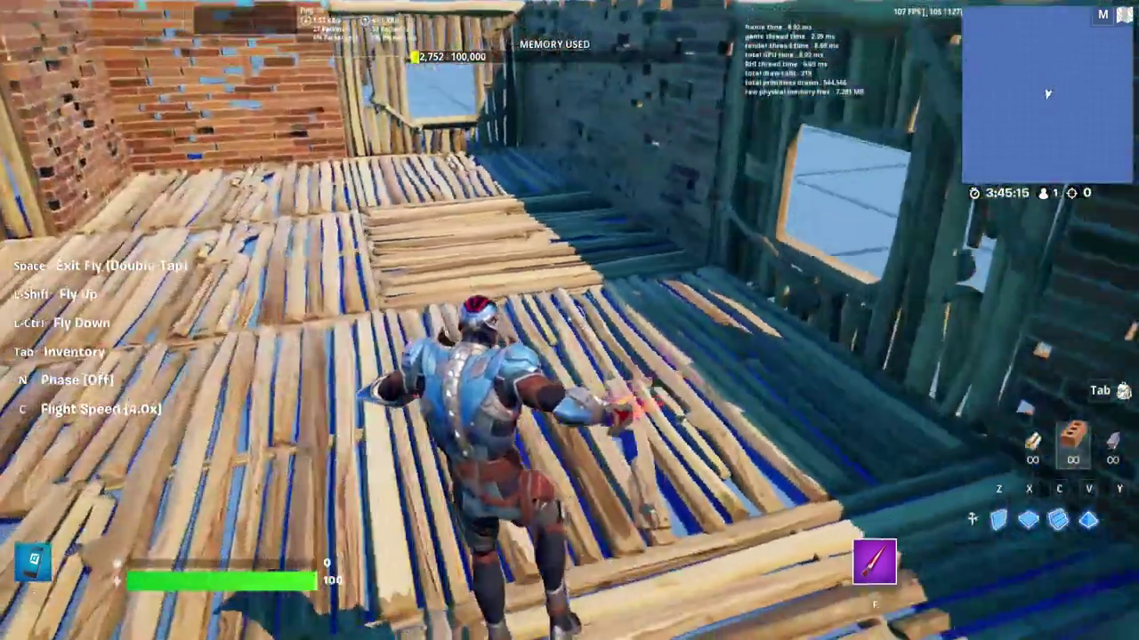
key(space)
key(space)
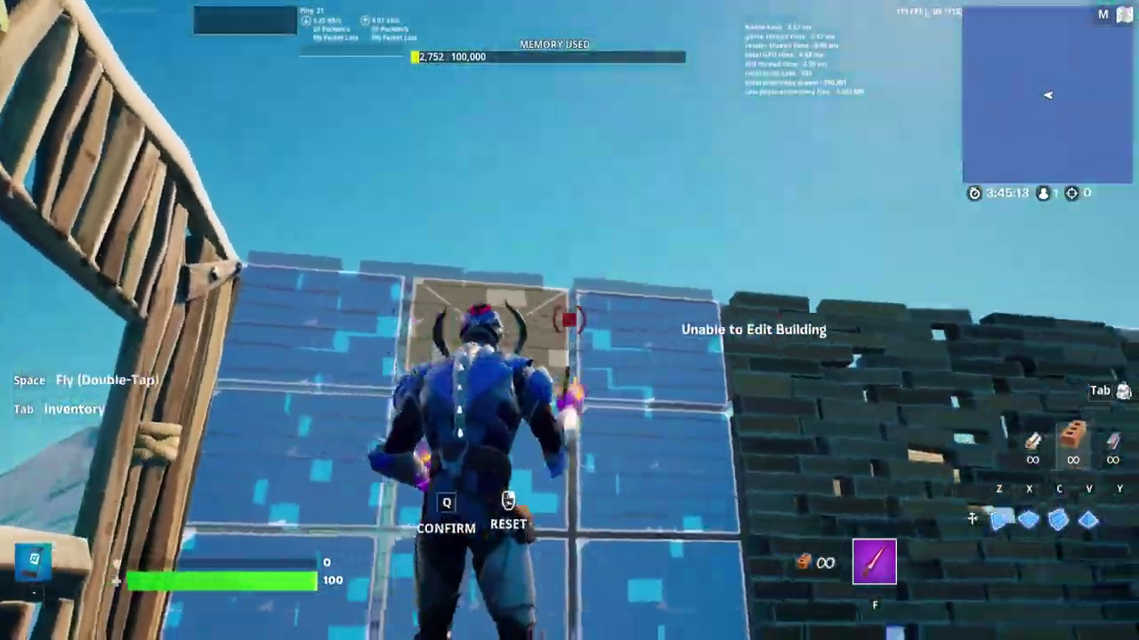
Fly across the wooden floor past the hut and land on top of the wooden builds
key(w)
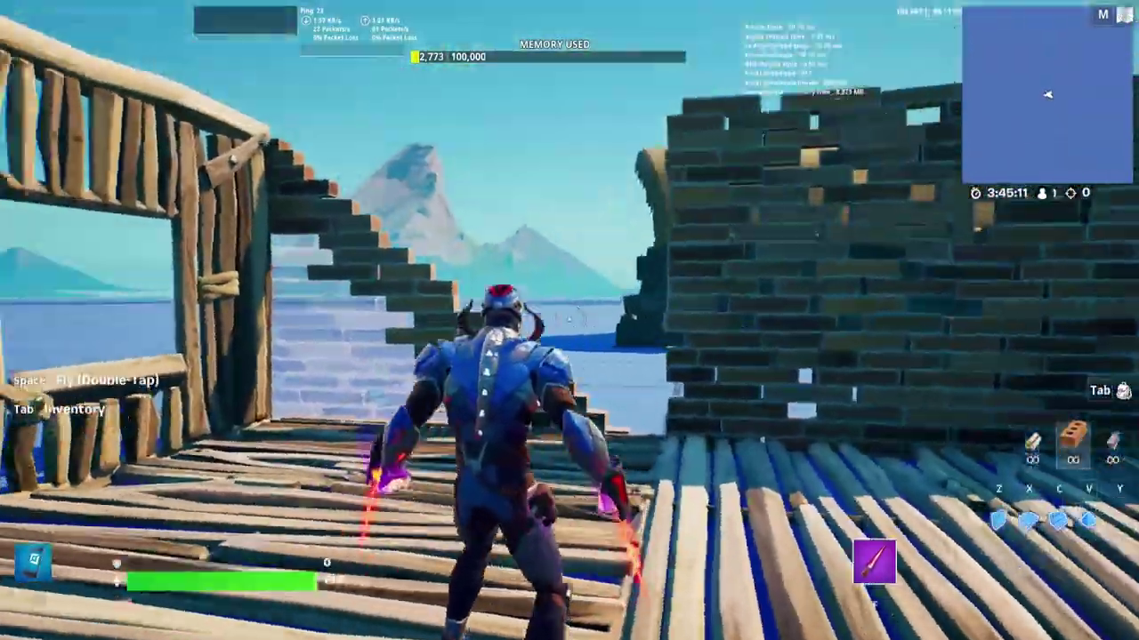
key(w)
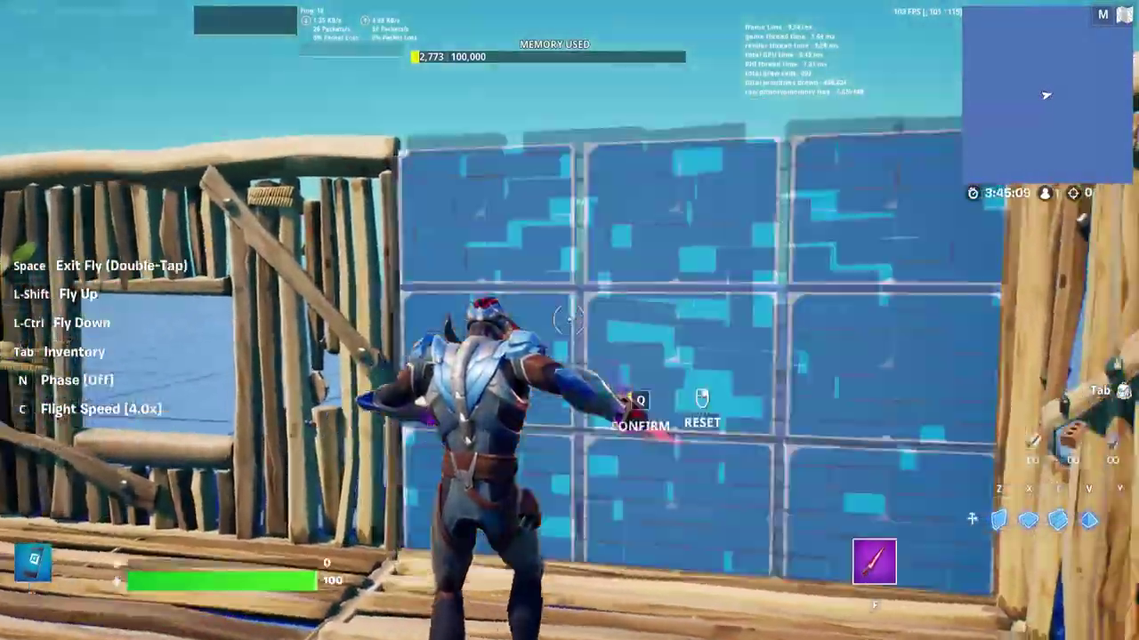
key(ctrl)
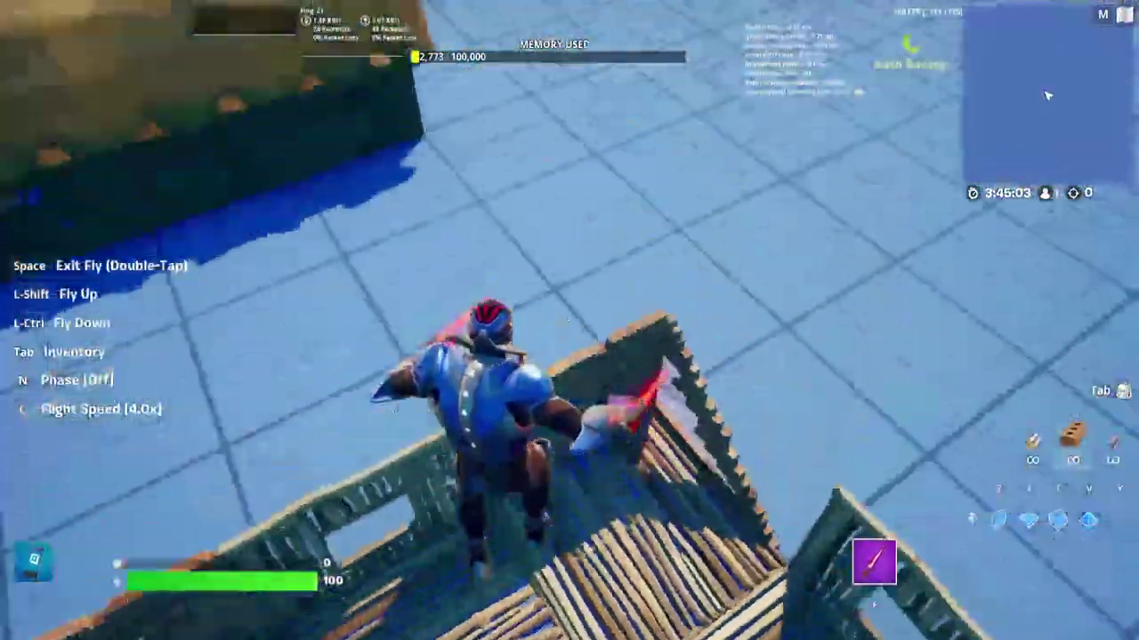
key(w)
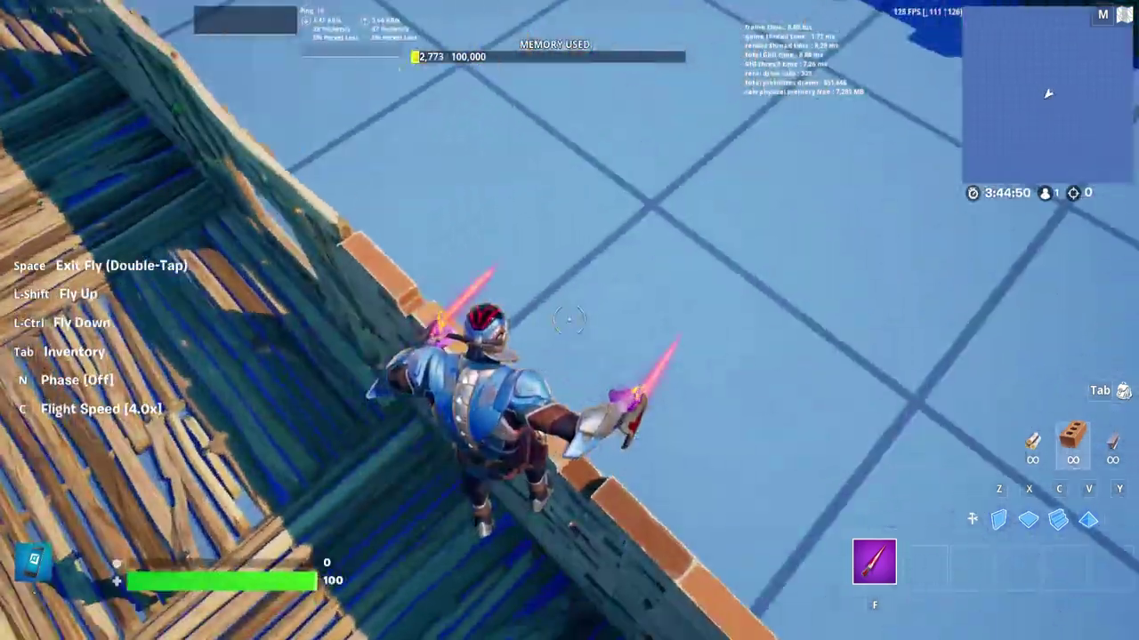
key(space)
key(space)
key(space)
key(space)
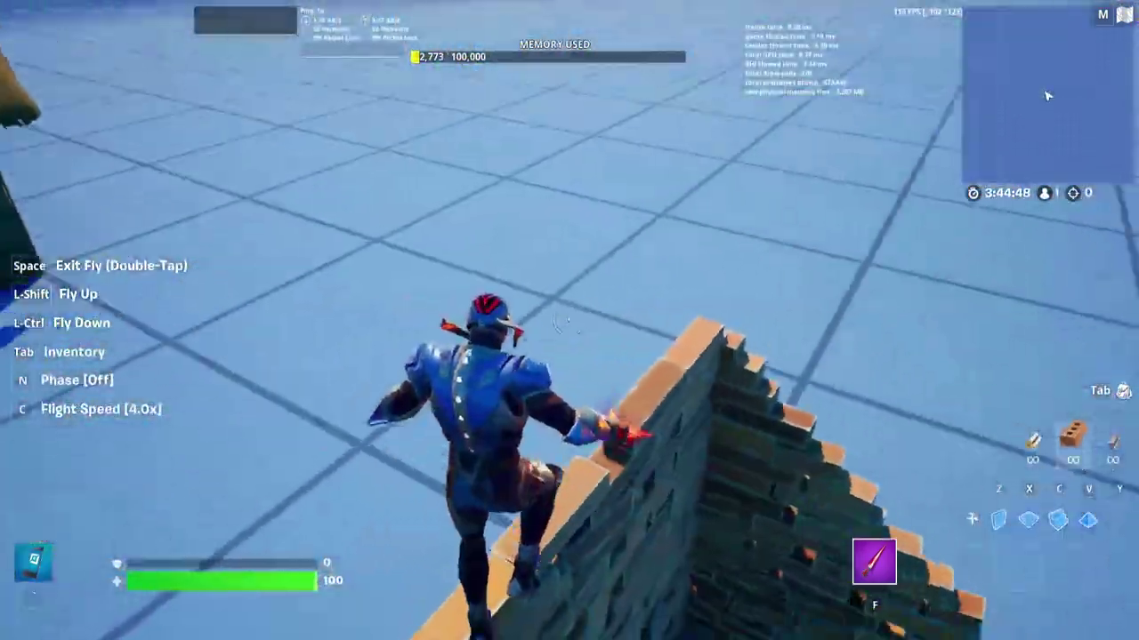
Pick a floor piece on the wooden house top, edit its tiles, and return to the pickaxe
key(w)
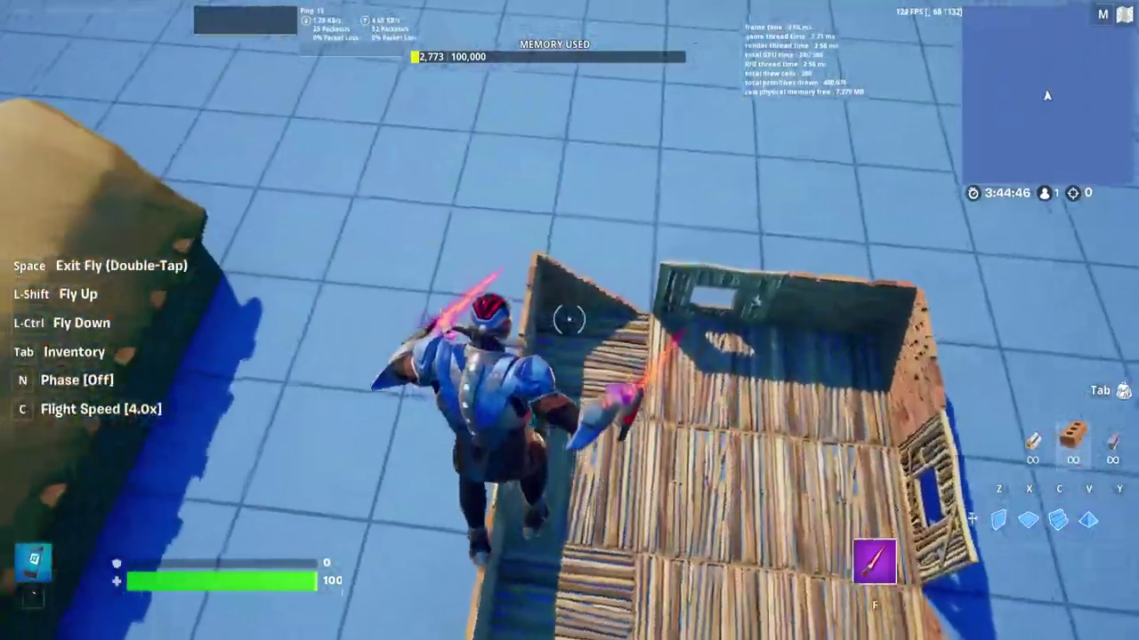
key(z)
key(g)
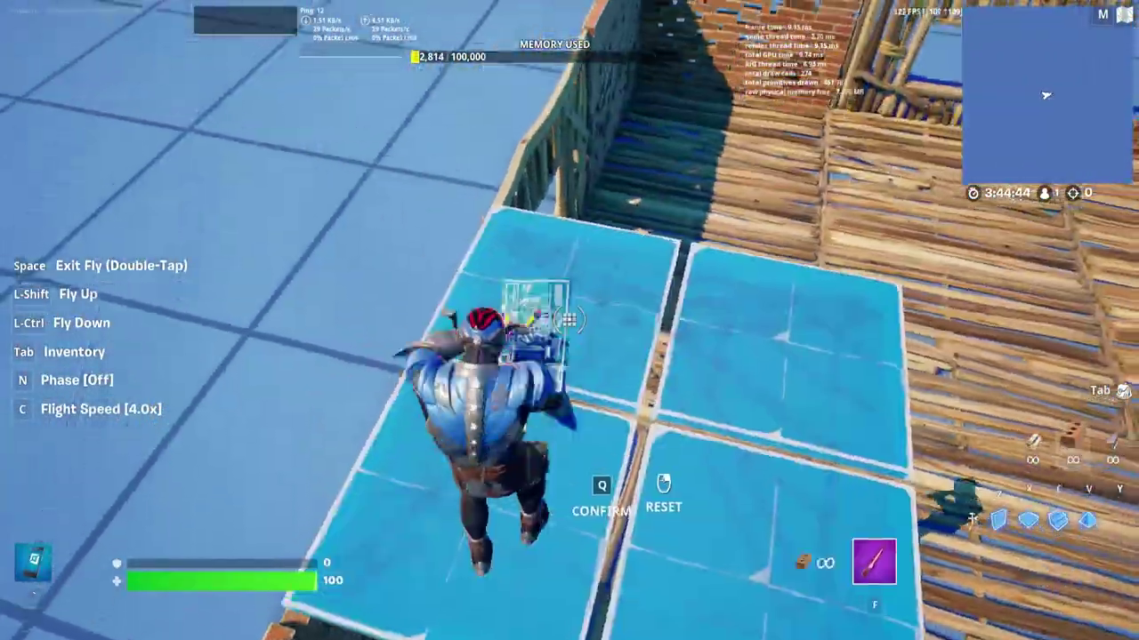
key(f)
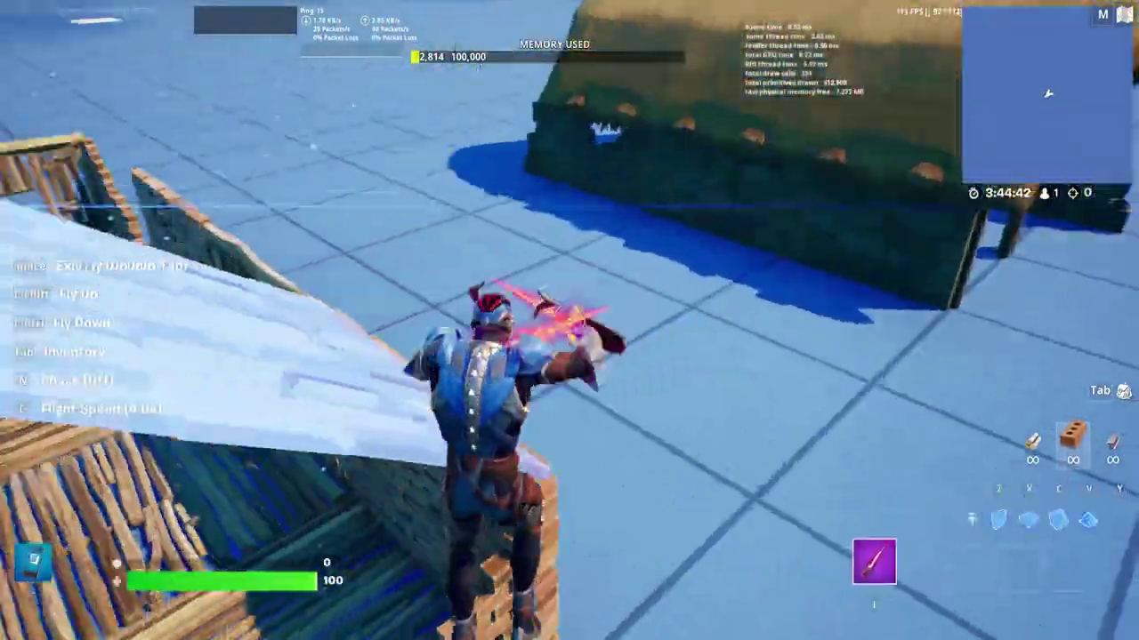
Add ramp pieces by the brick wall, climb the ramp staircase and fly toward the tent
key(w)
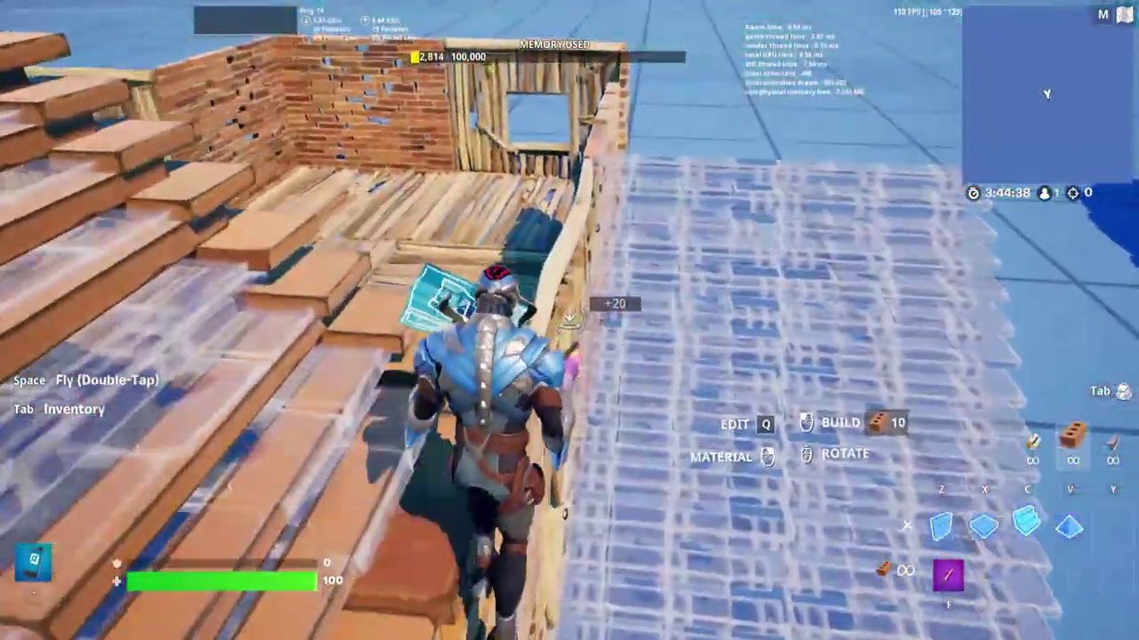
key(f)
key(f)
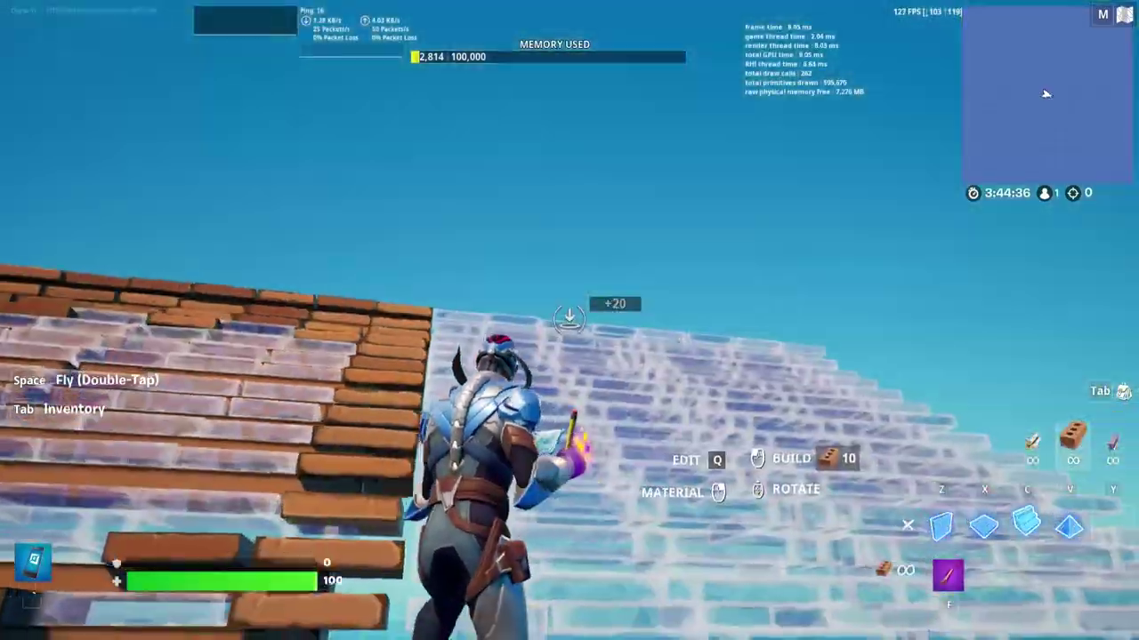
key(w)
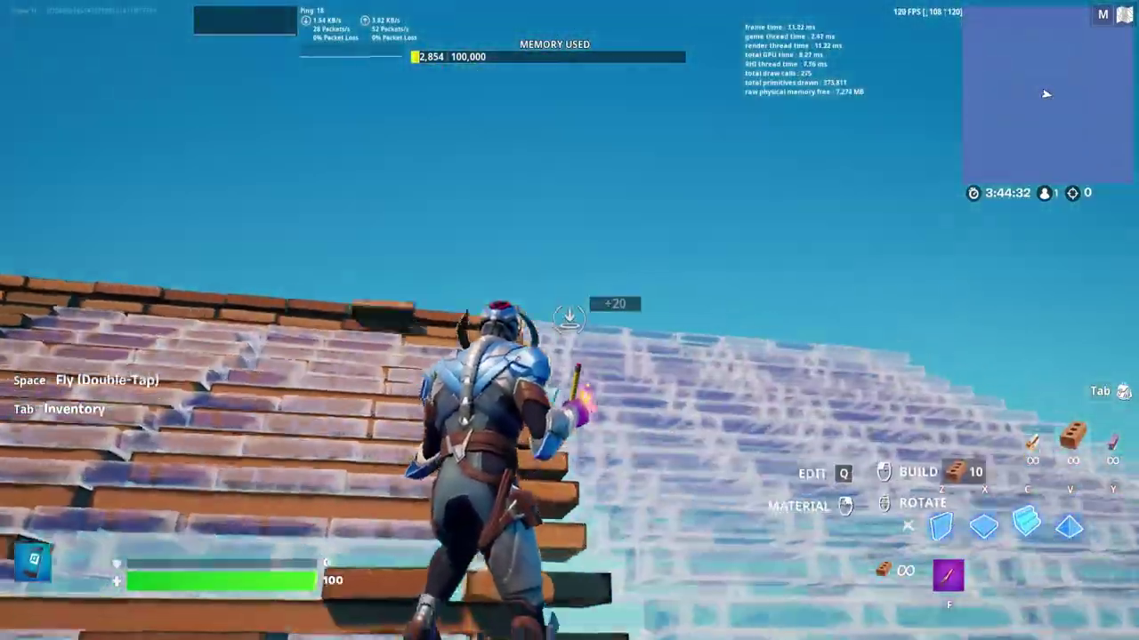
key(w)
key(w)
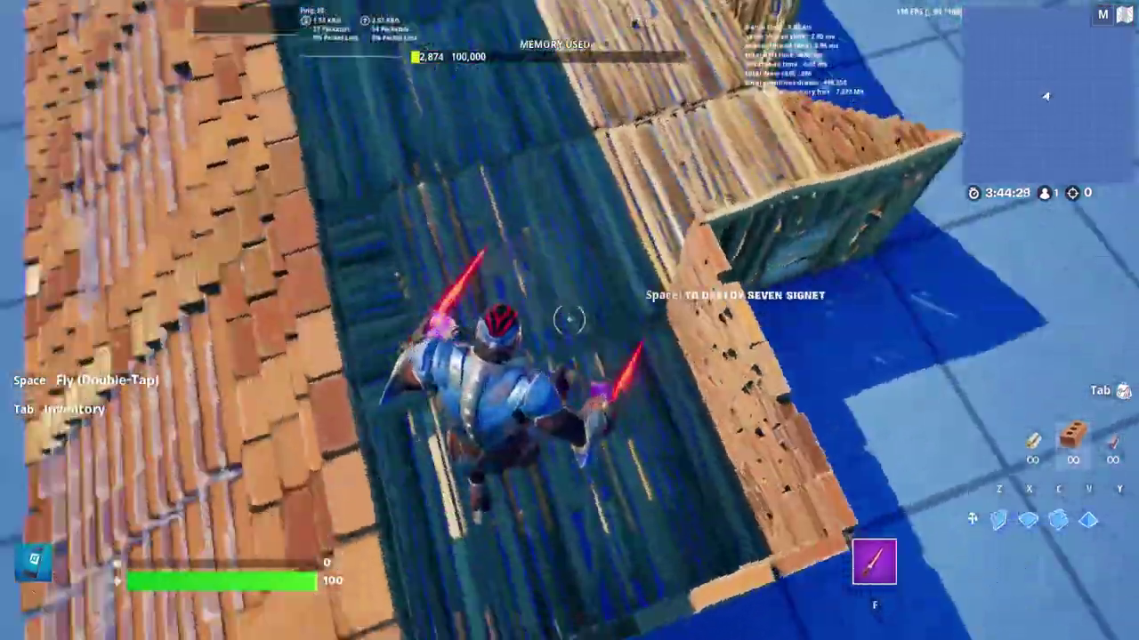
key(w)
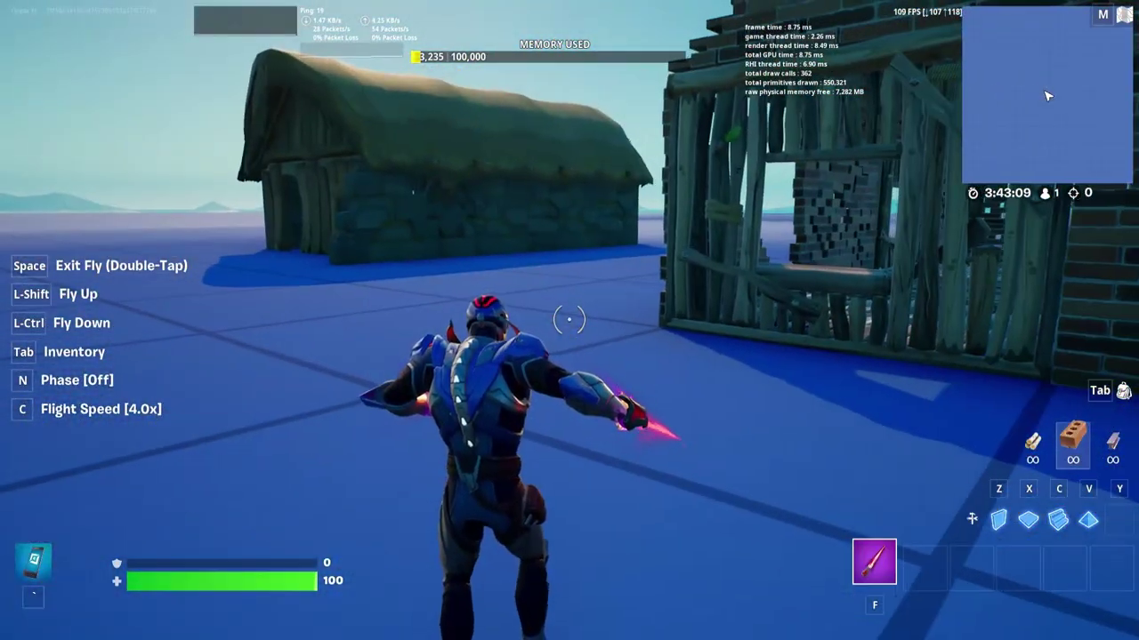
Copy wall sections from the wooden house and paste three patches into the wall gaps
key(w)
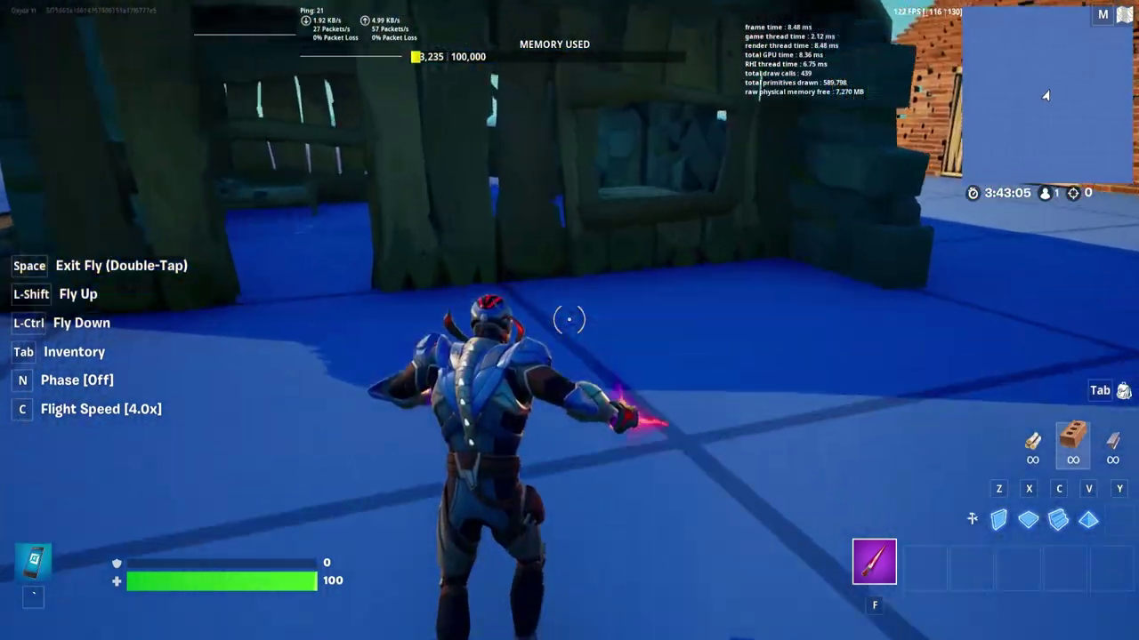
key(w)
click(570, 321)
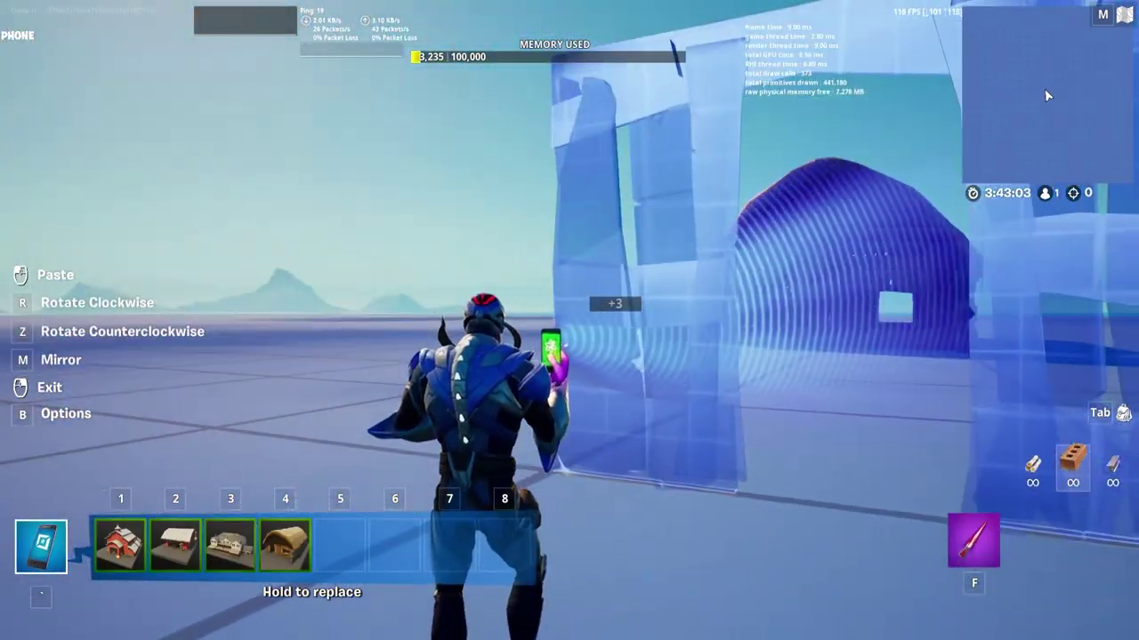
click(569, 320)
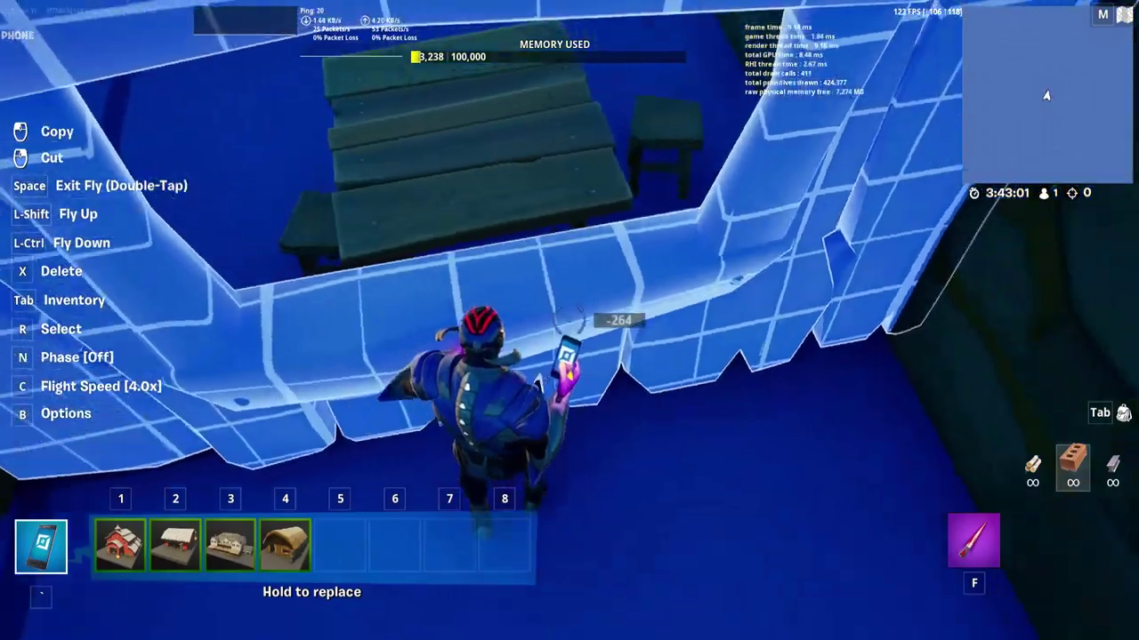
click(569, 320)
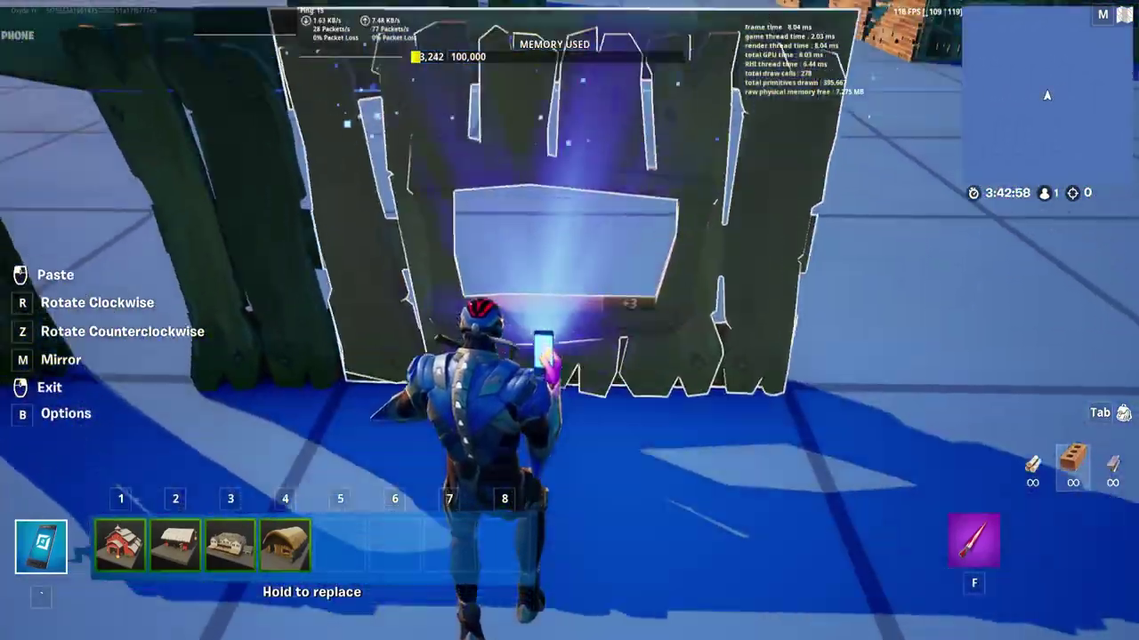
click(569, 320)
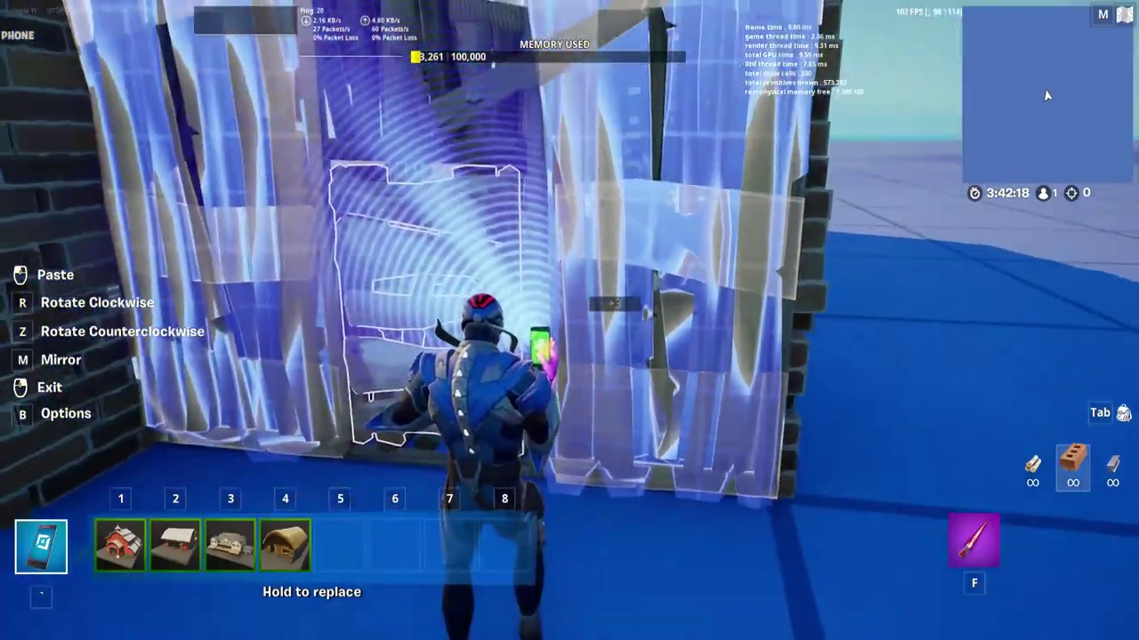
click(1047, 95)
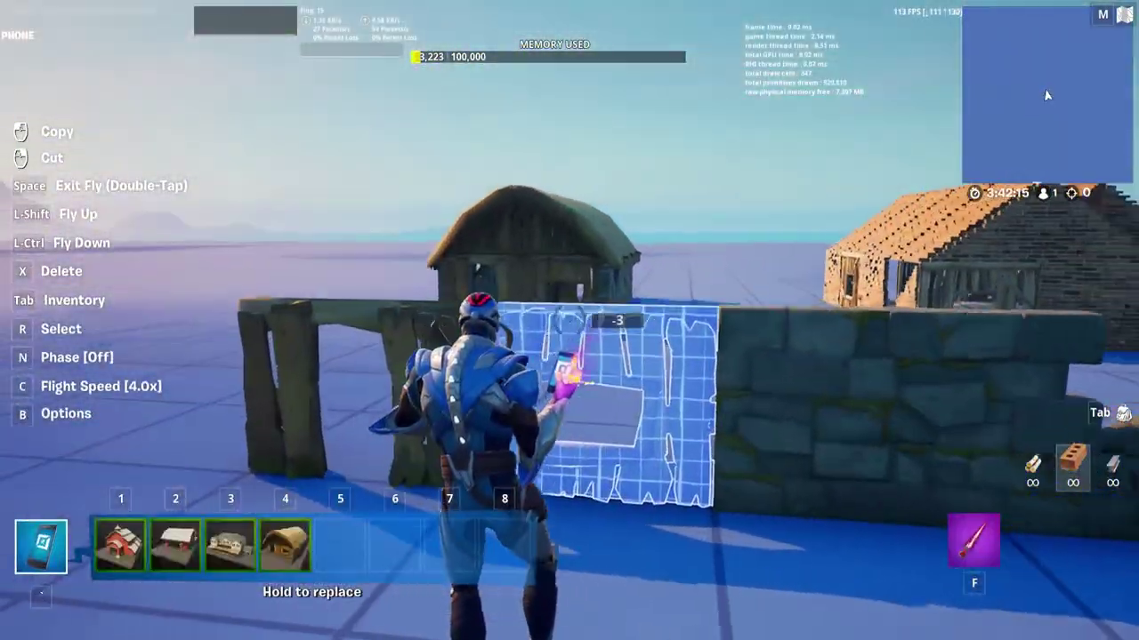
Copy a stone wall section, fly to the thatched hut and copy another wall there
click(1047, 96)
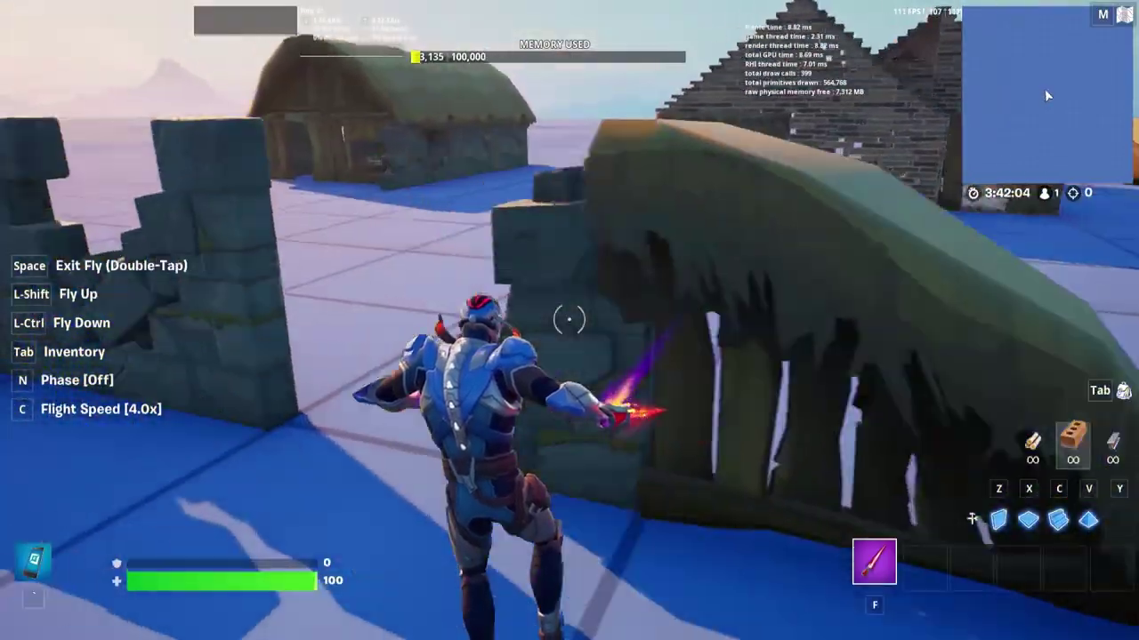
key(w)
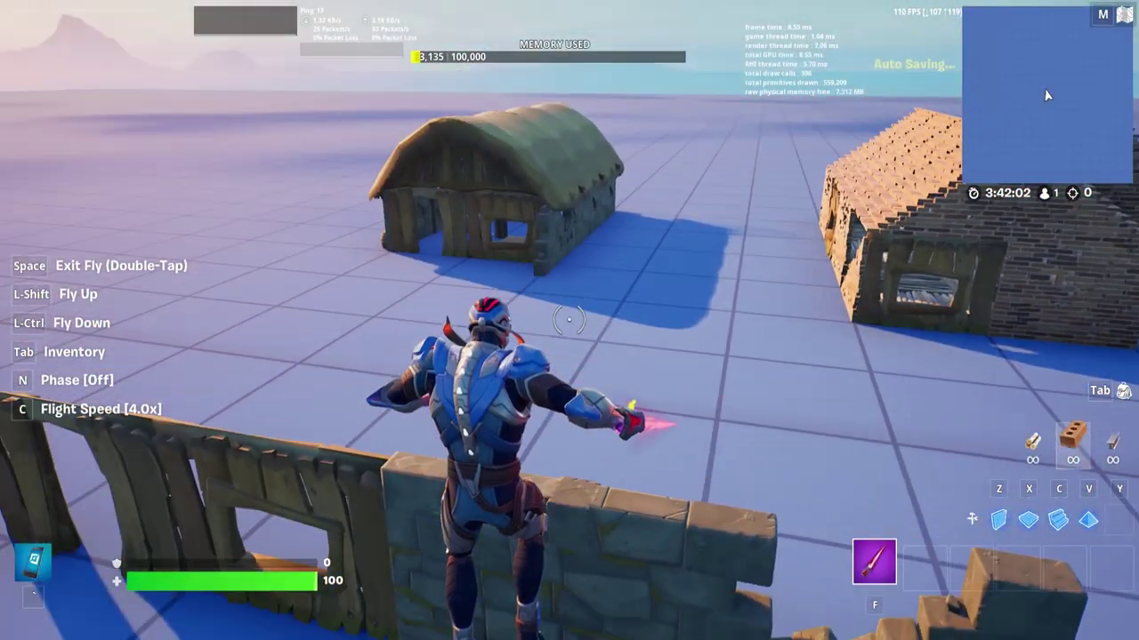
key(w)
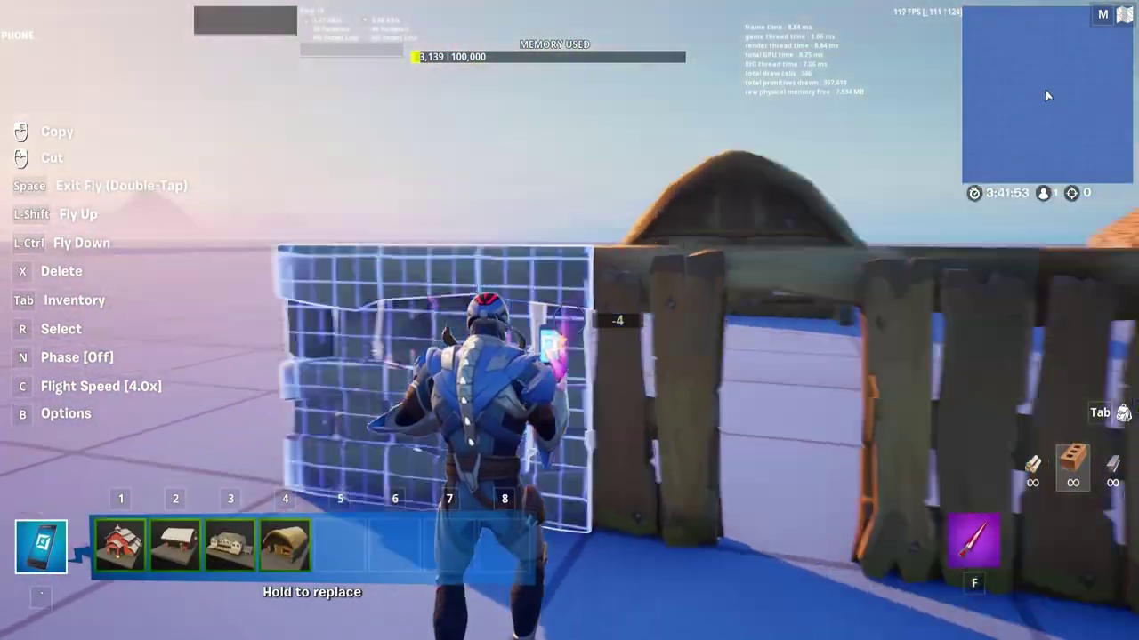
click(1046, 95)
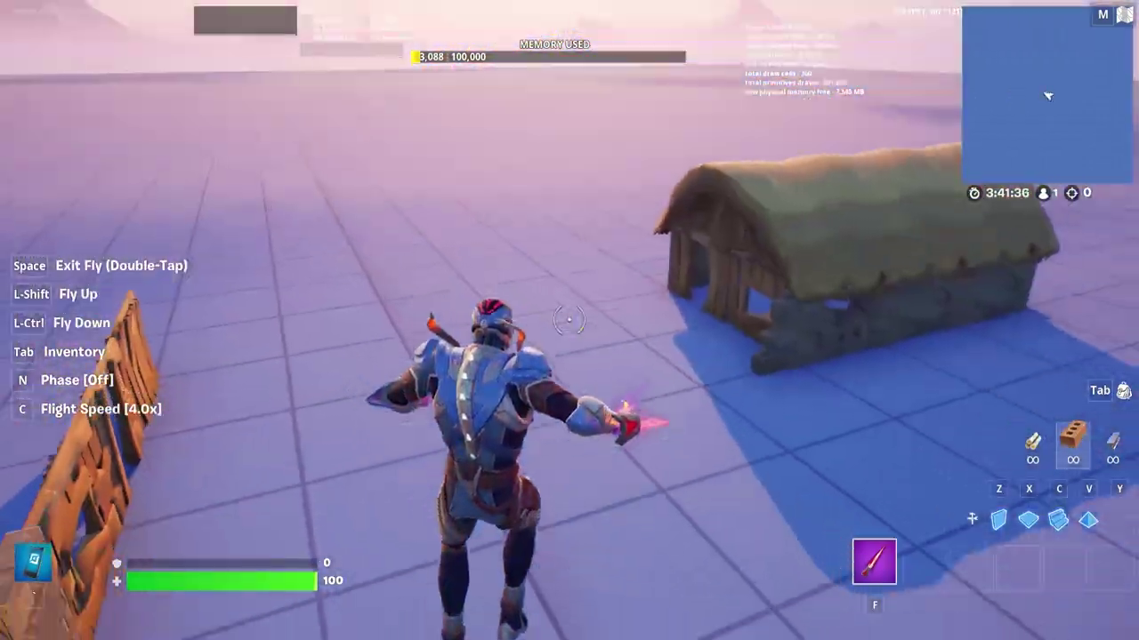
With the Phone, copy the wooden and stone wall sections, then put the tool away
key(1)
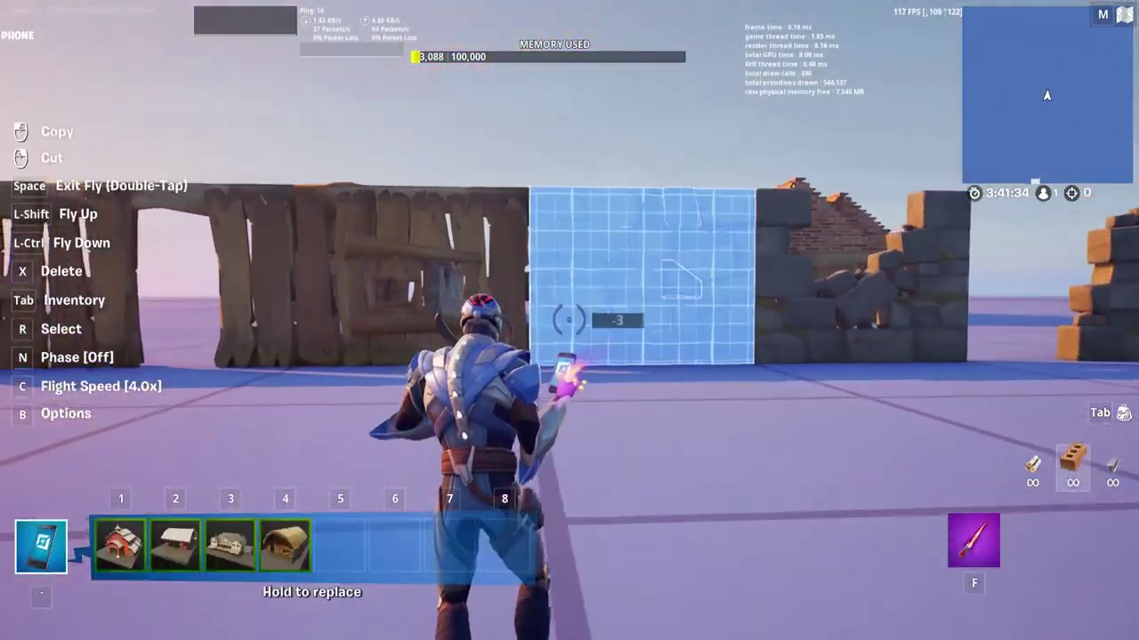
click(1046, 95)
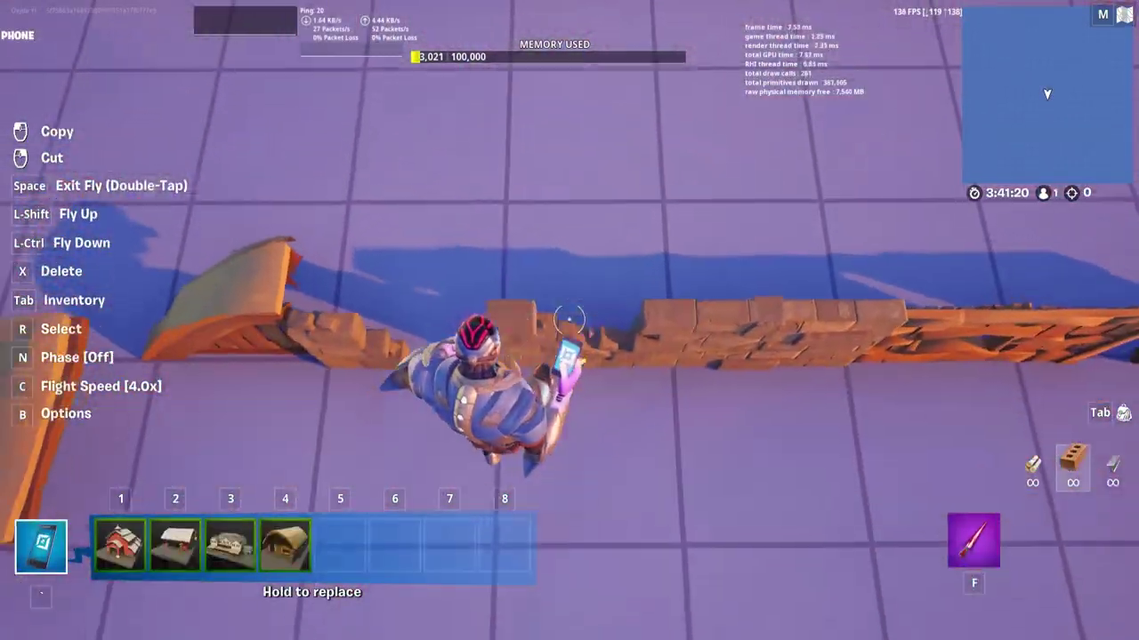
click(569, 319)
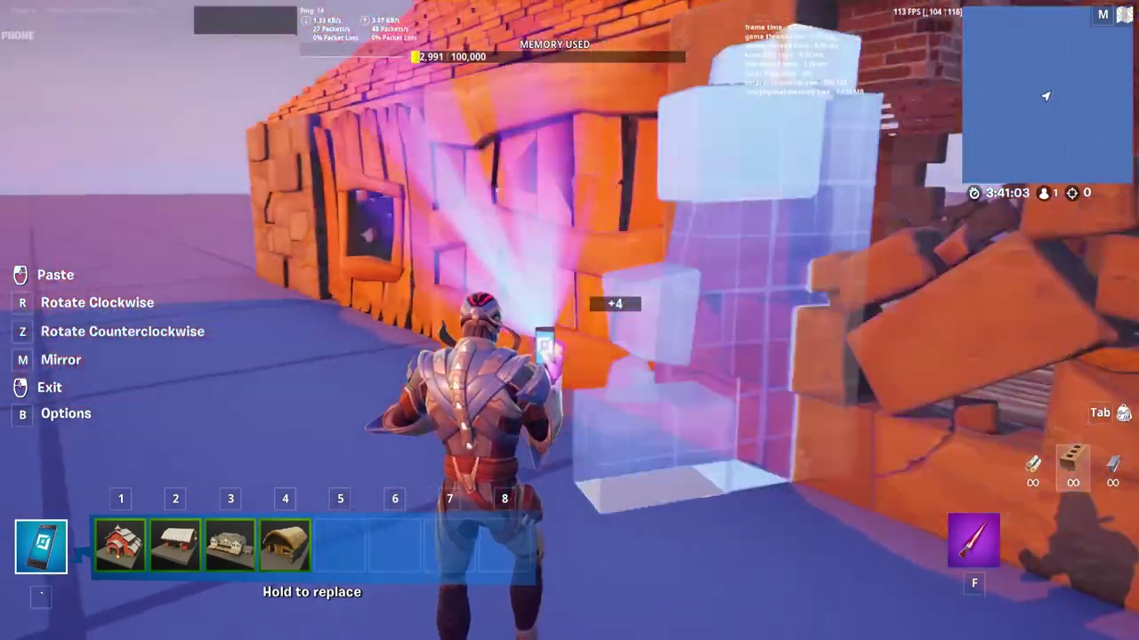
key(f)
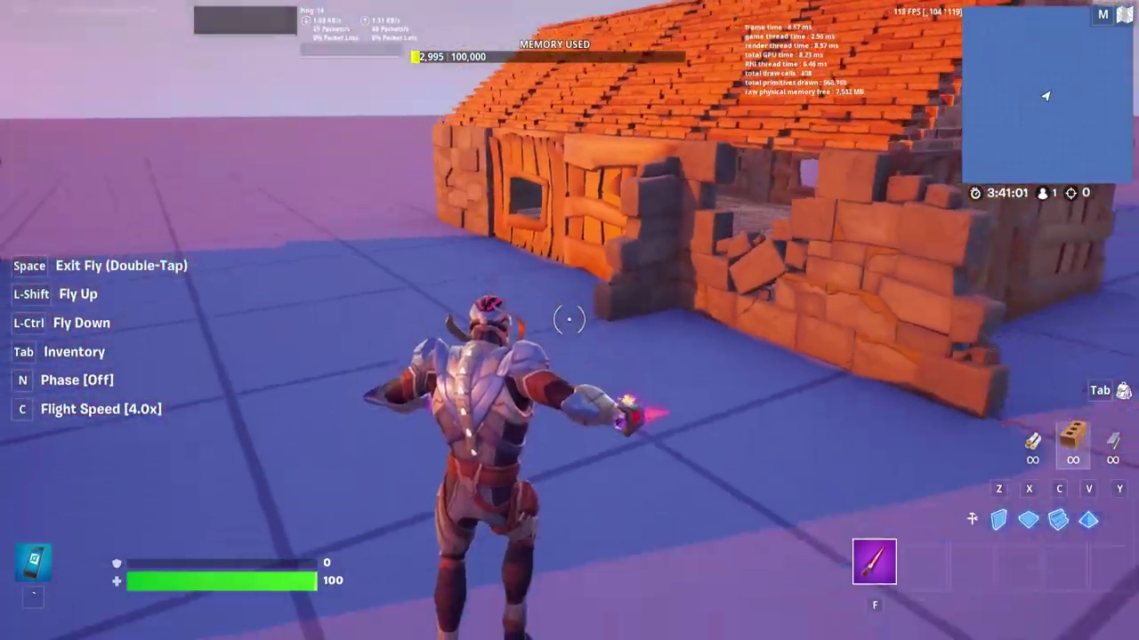
Copy the broken stone wall, then fly up overhead with the copy tool ready
click(569, 320)
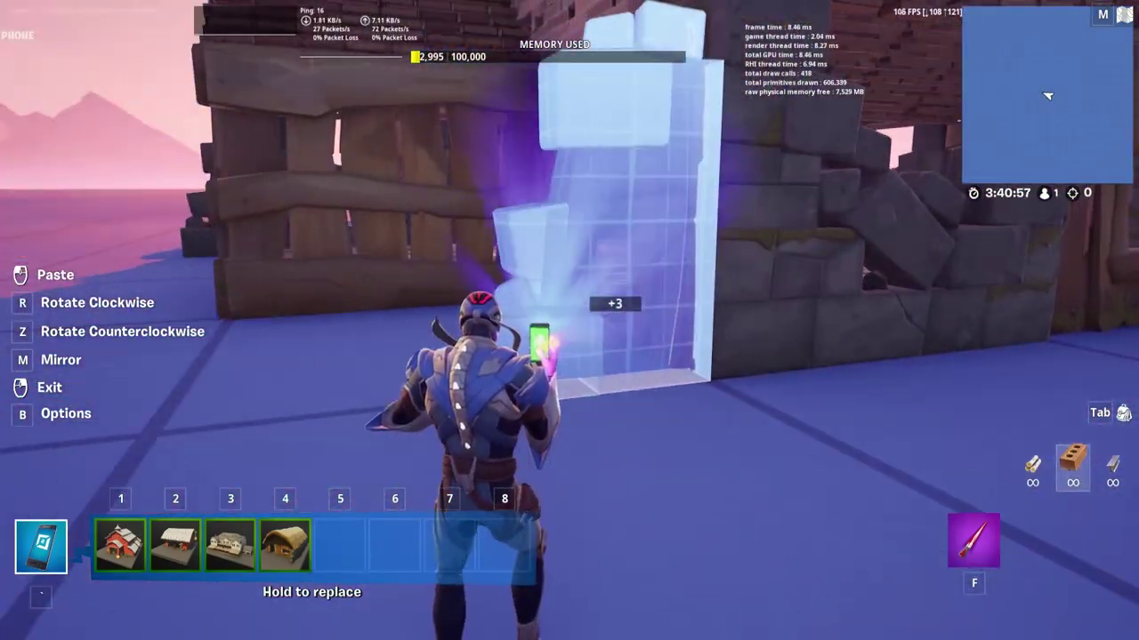
key(f)
key(grave)
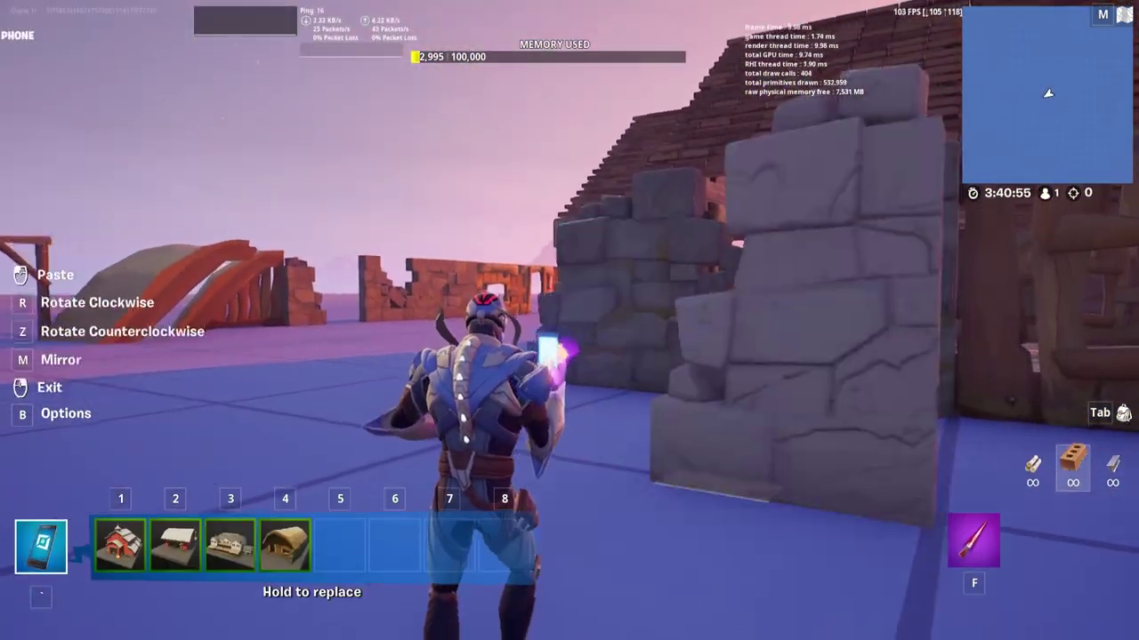
key(space)
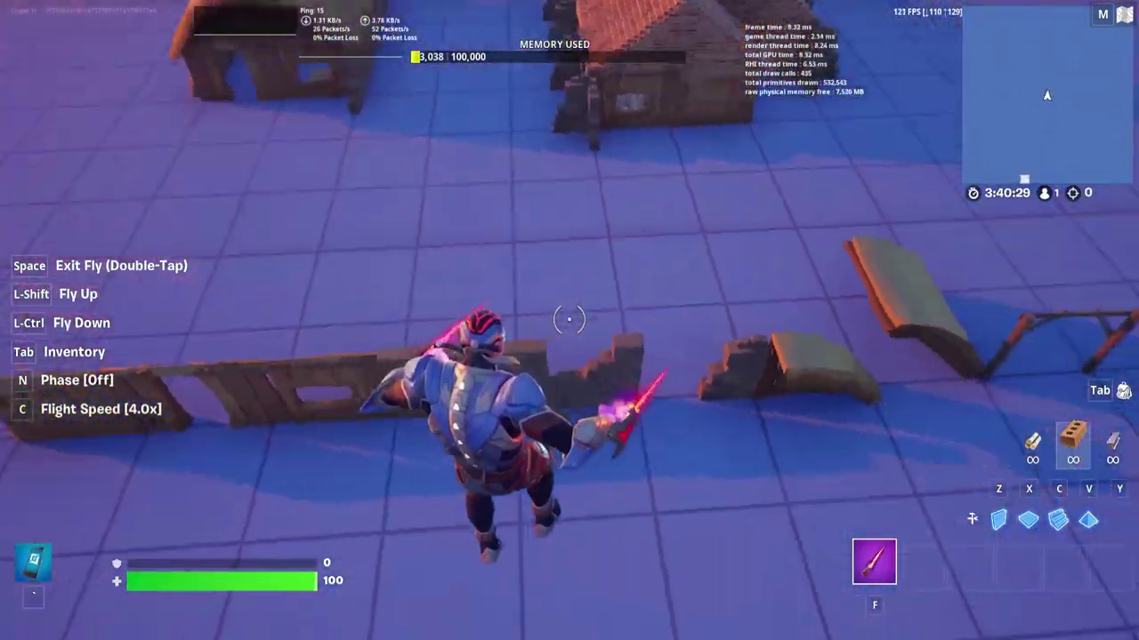
key(grave)
Paste two wooden floor sections beside the thatched hut, then stop pasting
click(1046, 94)
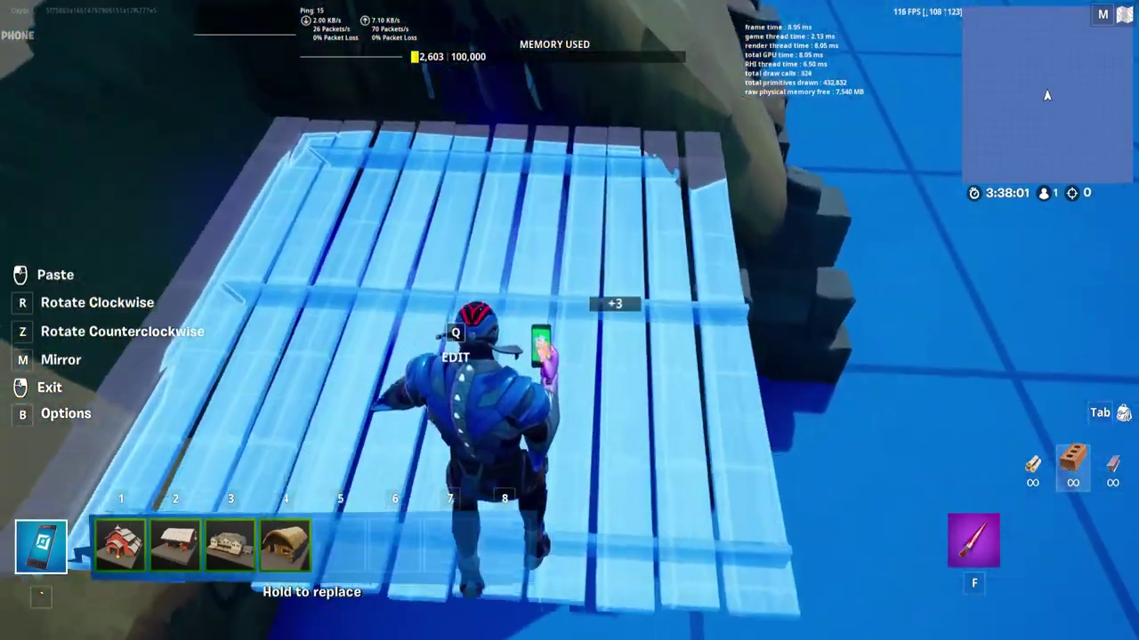
click(569, 320)
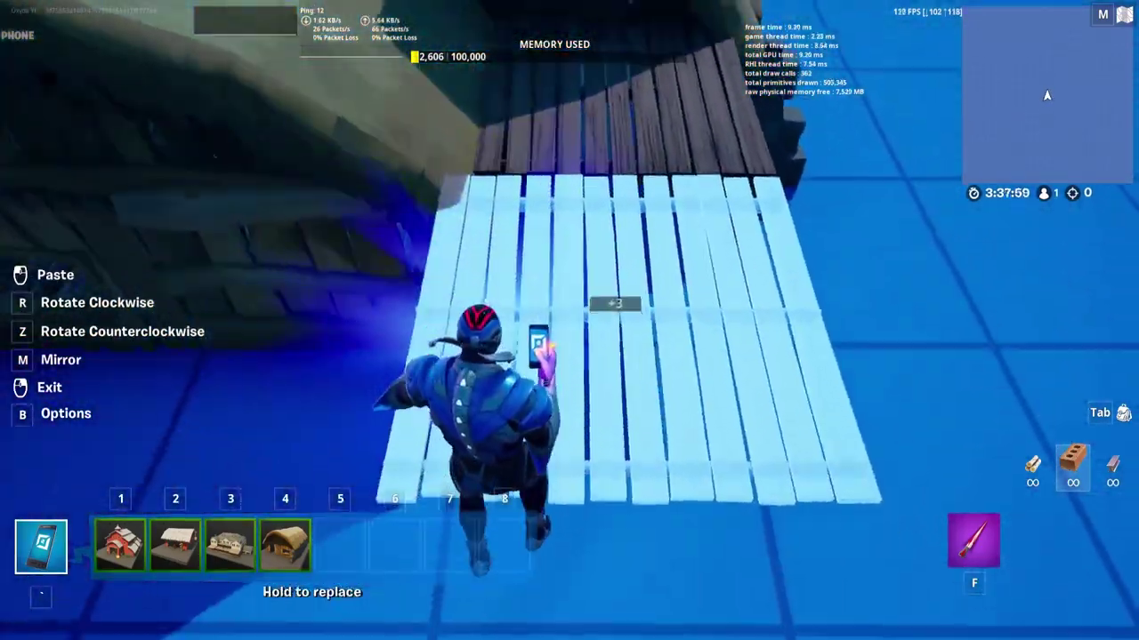
click(569, 320)
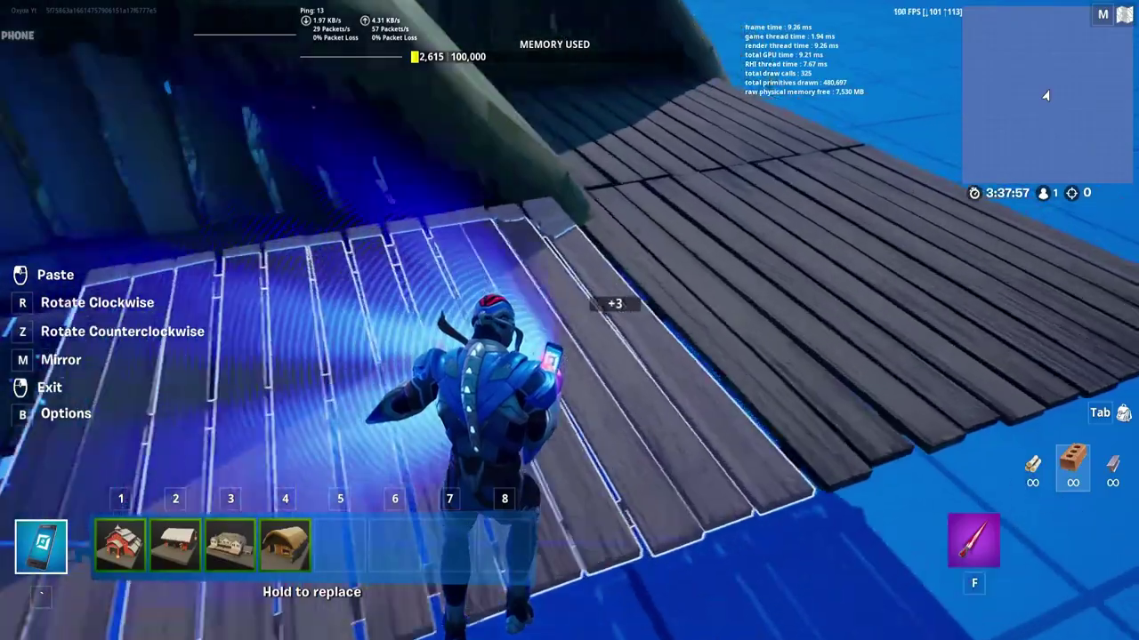
right_click(569, 320)
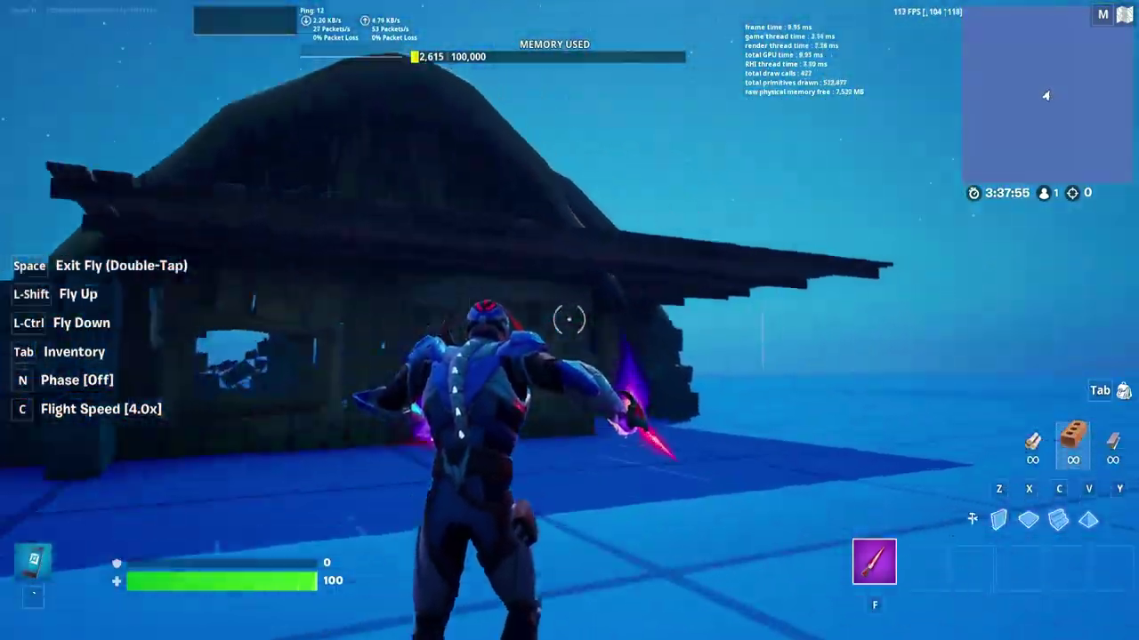
Copy the wooden wall frame and paste two frames in front of the hut
key(grave)
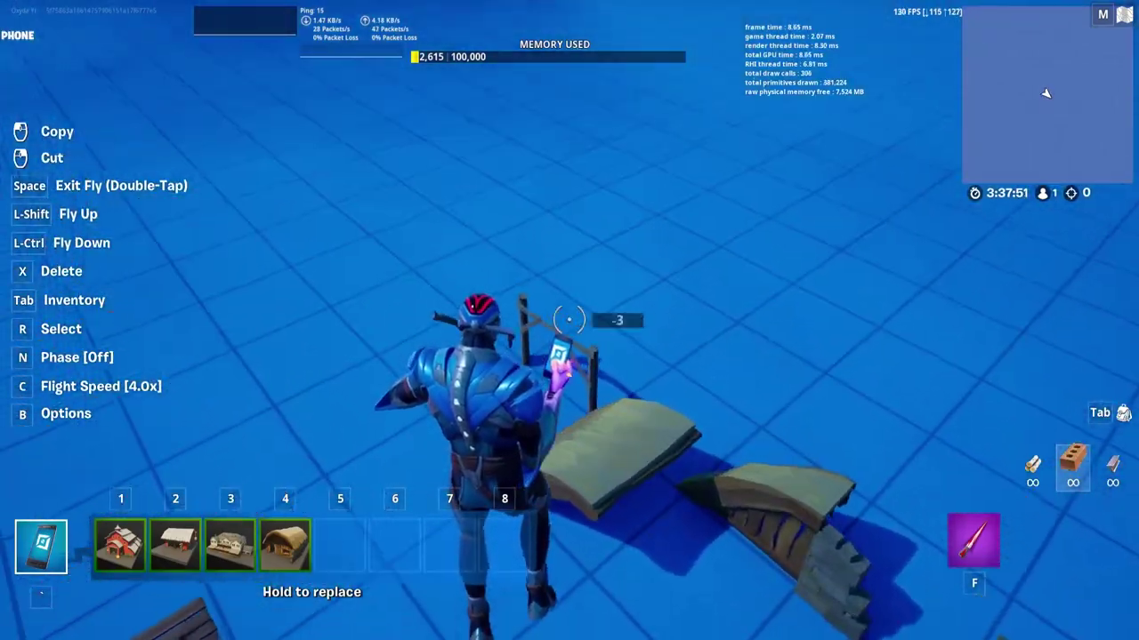
click(569, 321)
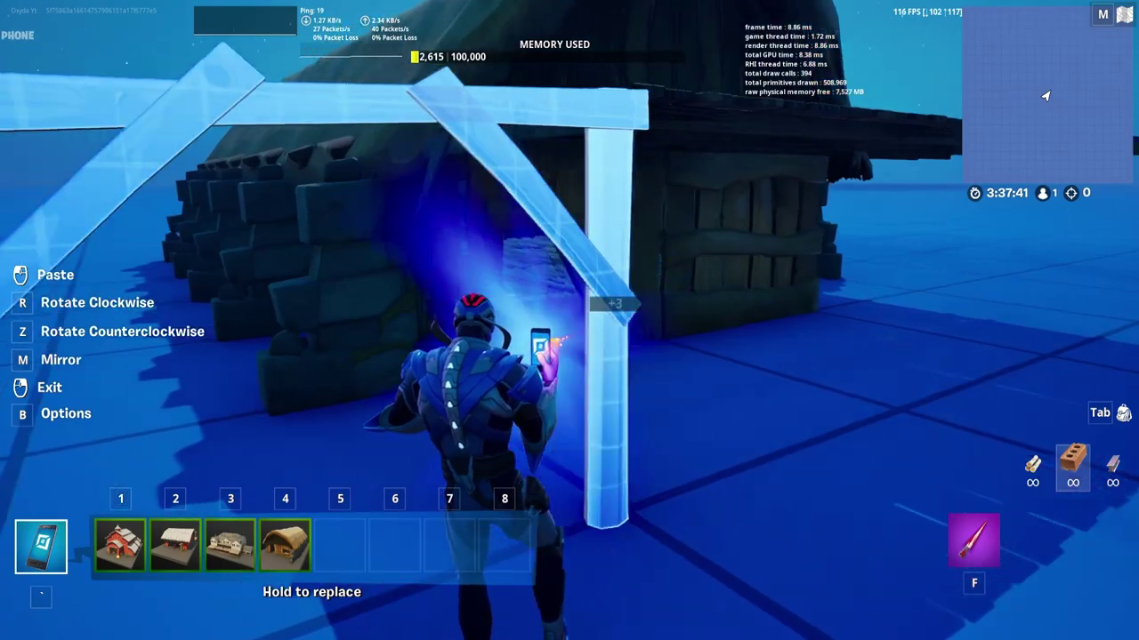
click(569, 320)
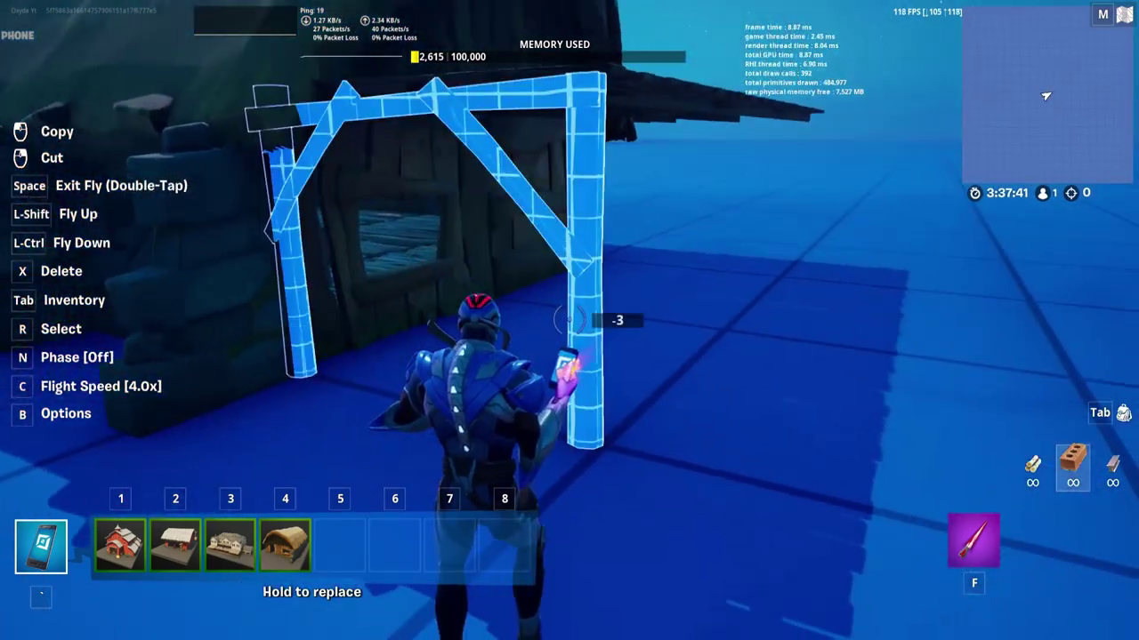
click(570, 321)
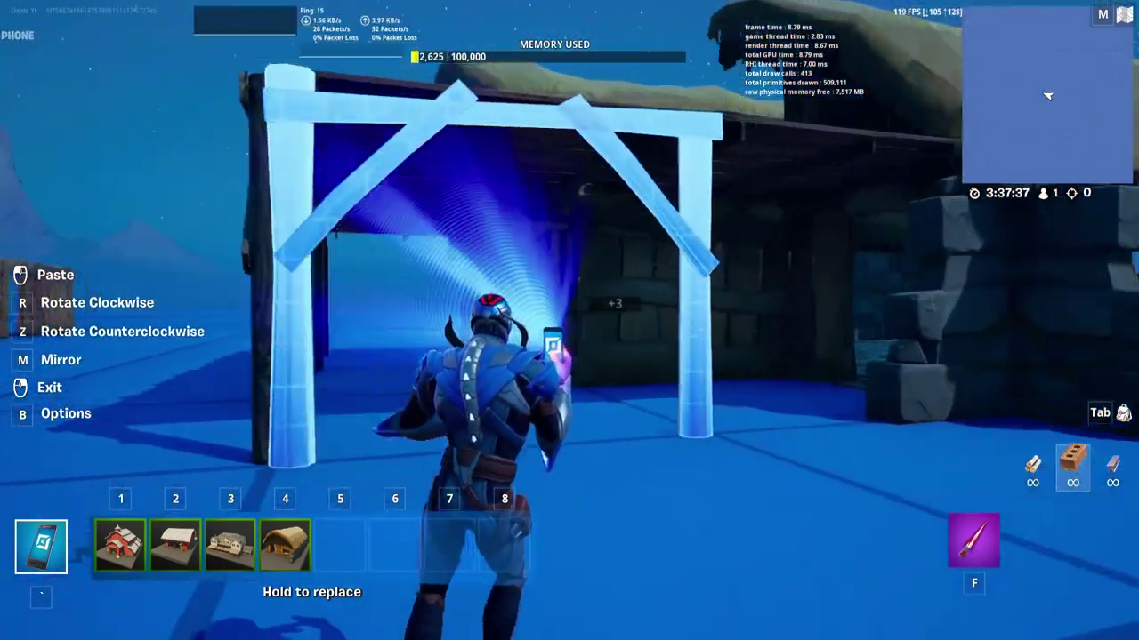
click(569, 320)
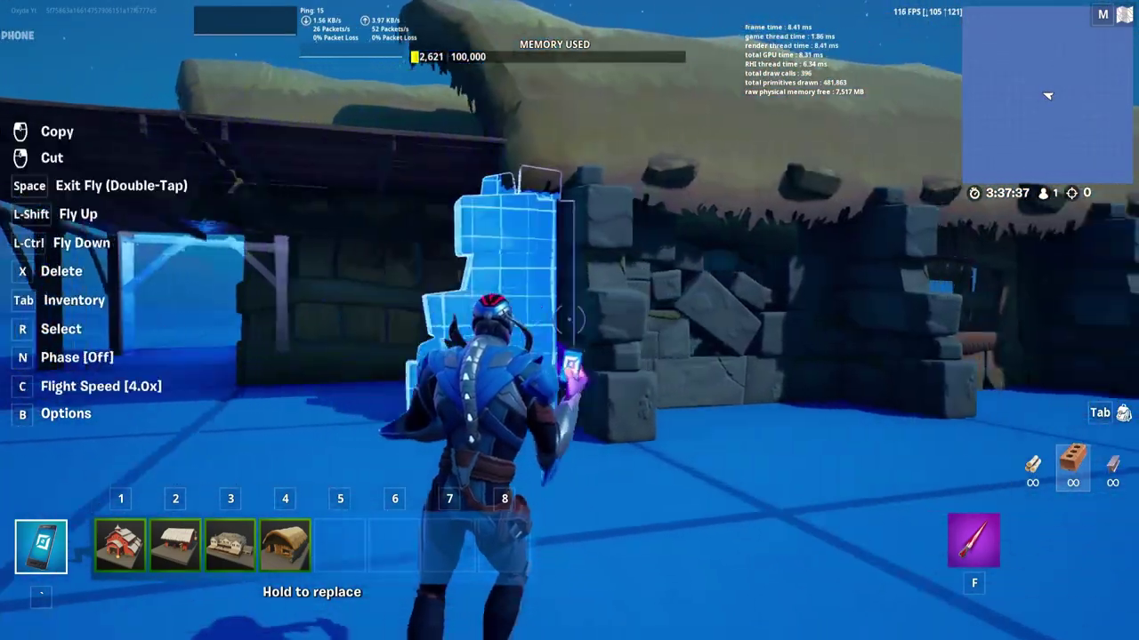
click(570, 321)
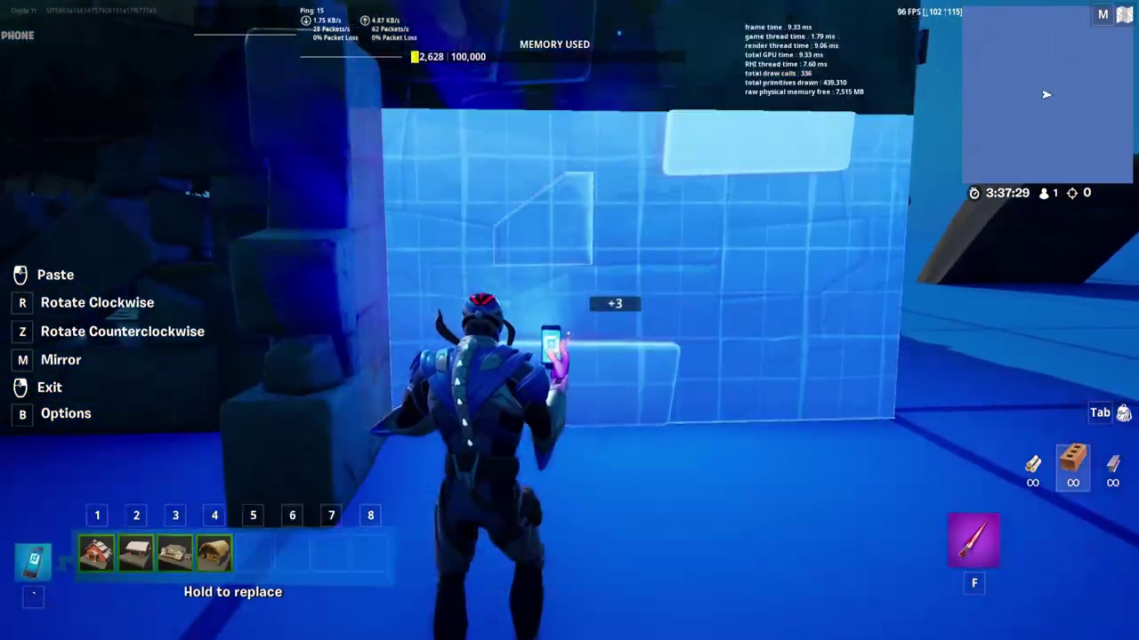
key(f)
Fly past the wooden hut and out of the structure with the copy tool ready
key(w)
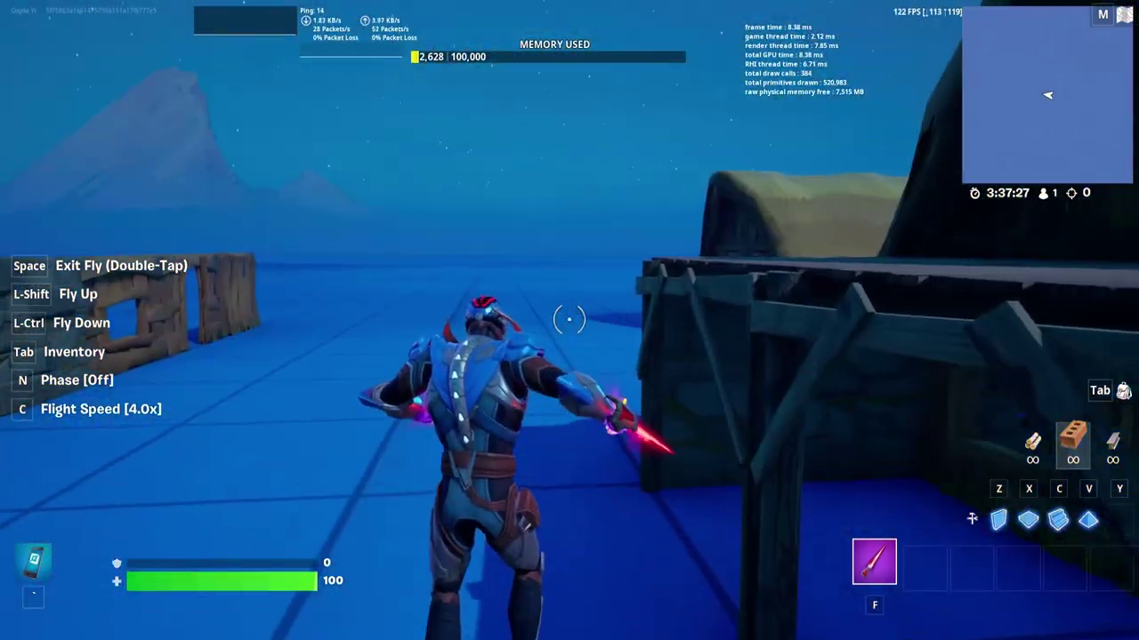
key(grave)
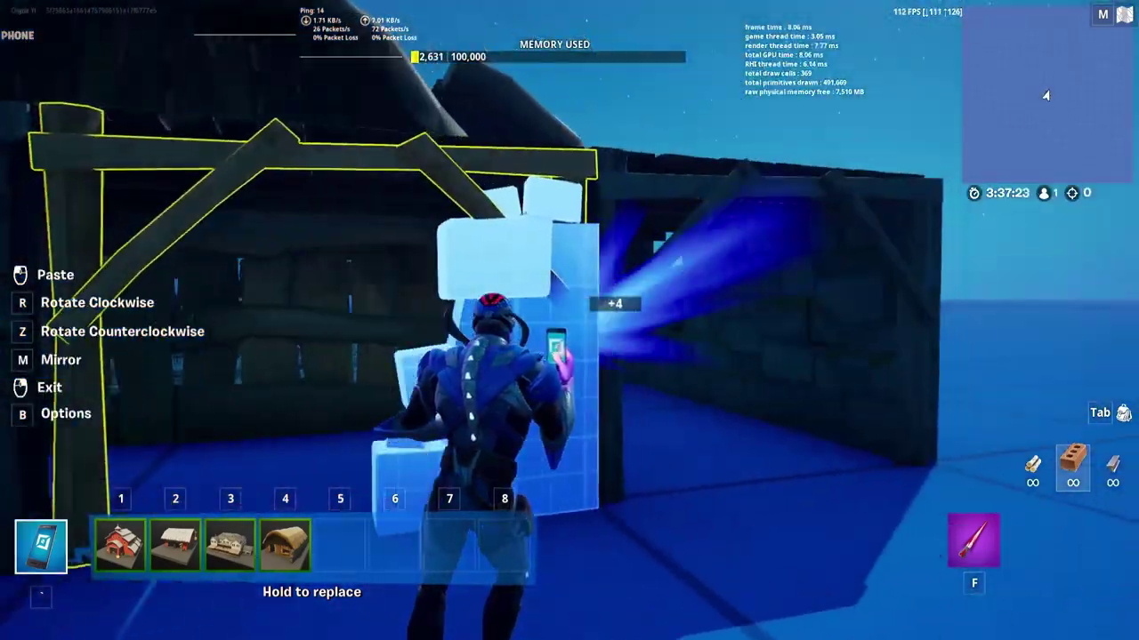
key(f)
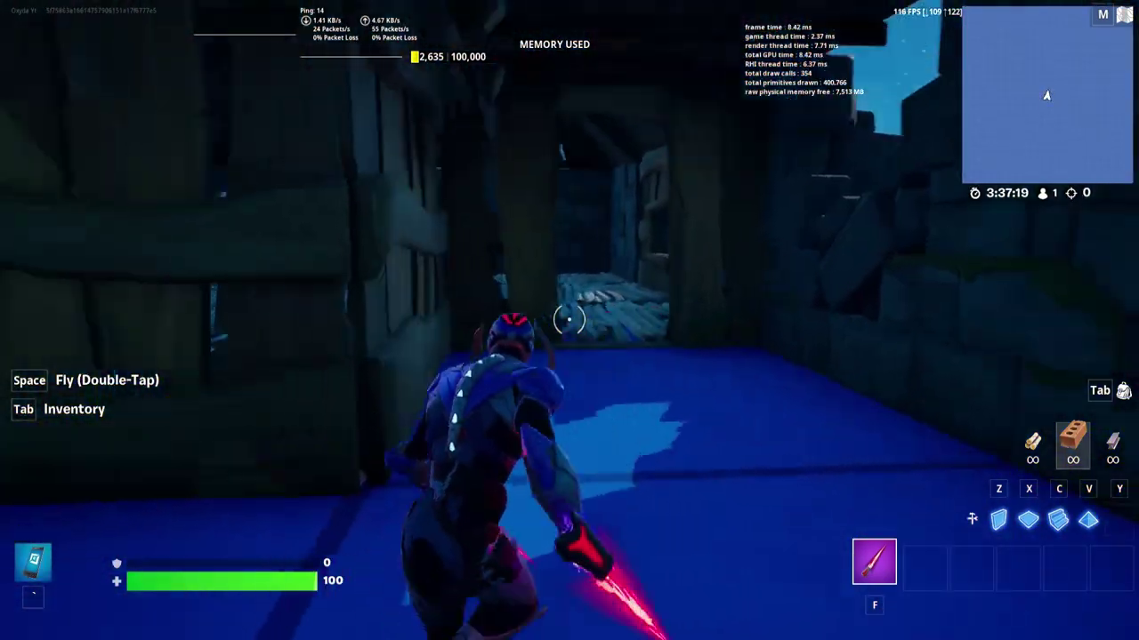
key(w)
key(space)
key(space)
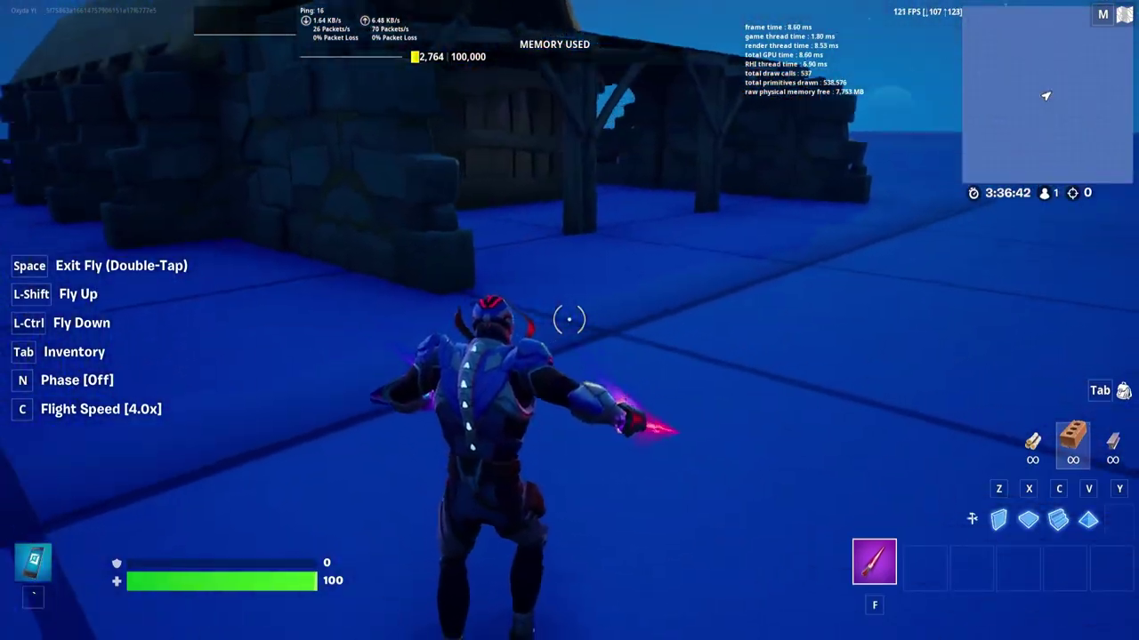
key(grave)
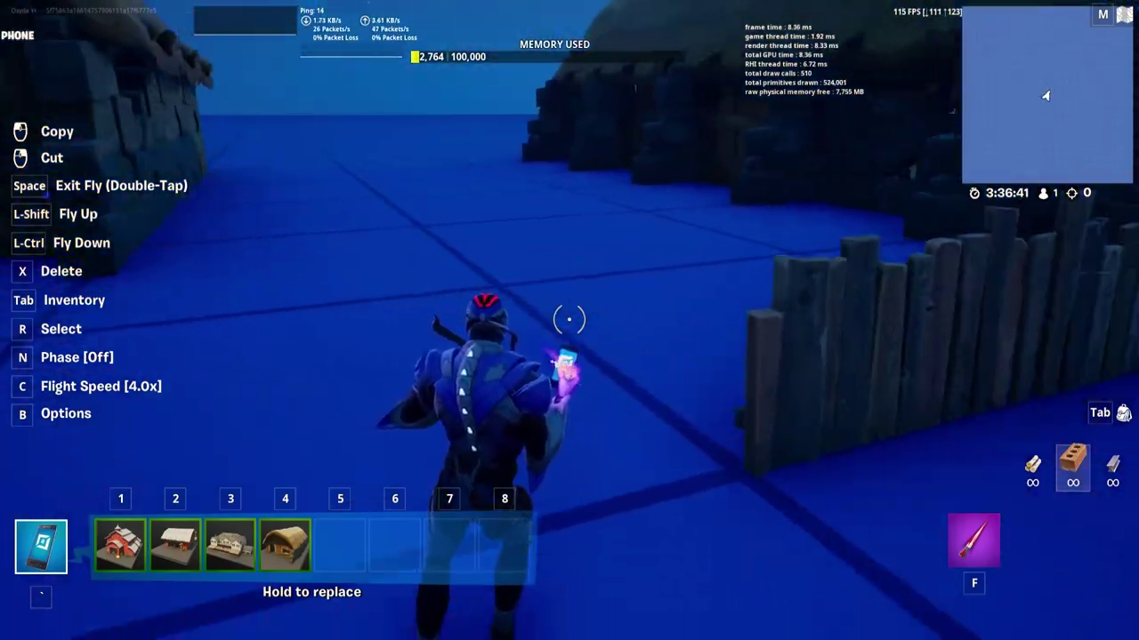
Choose a weathered wooden fence from the Creative gallery and place it in front of the barn
click(569, 320)
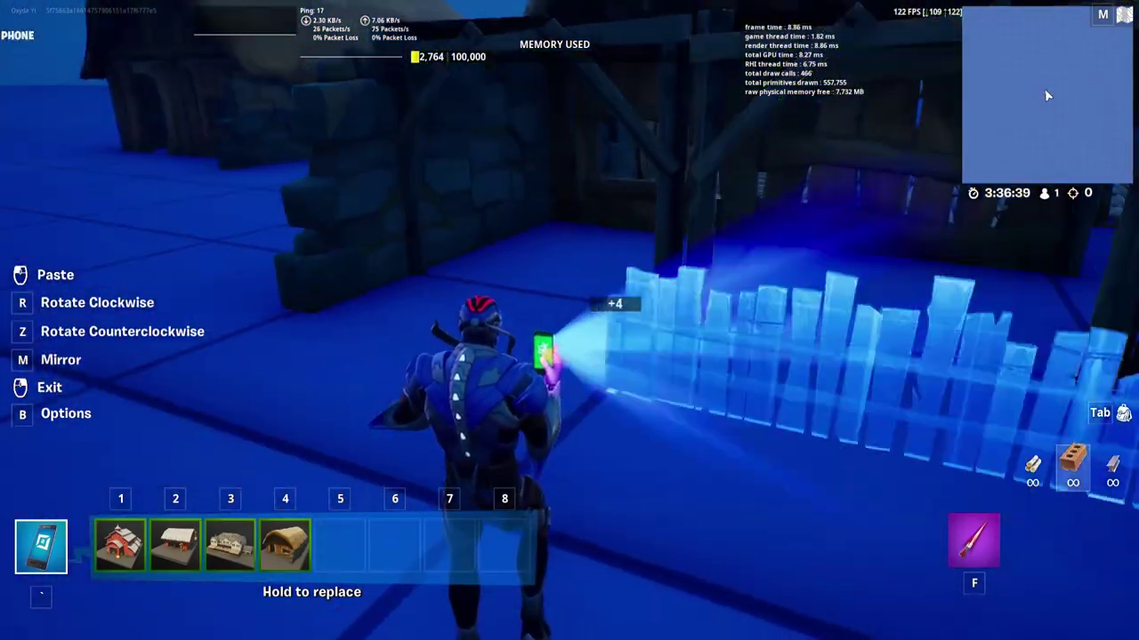
key(w)
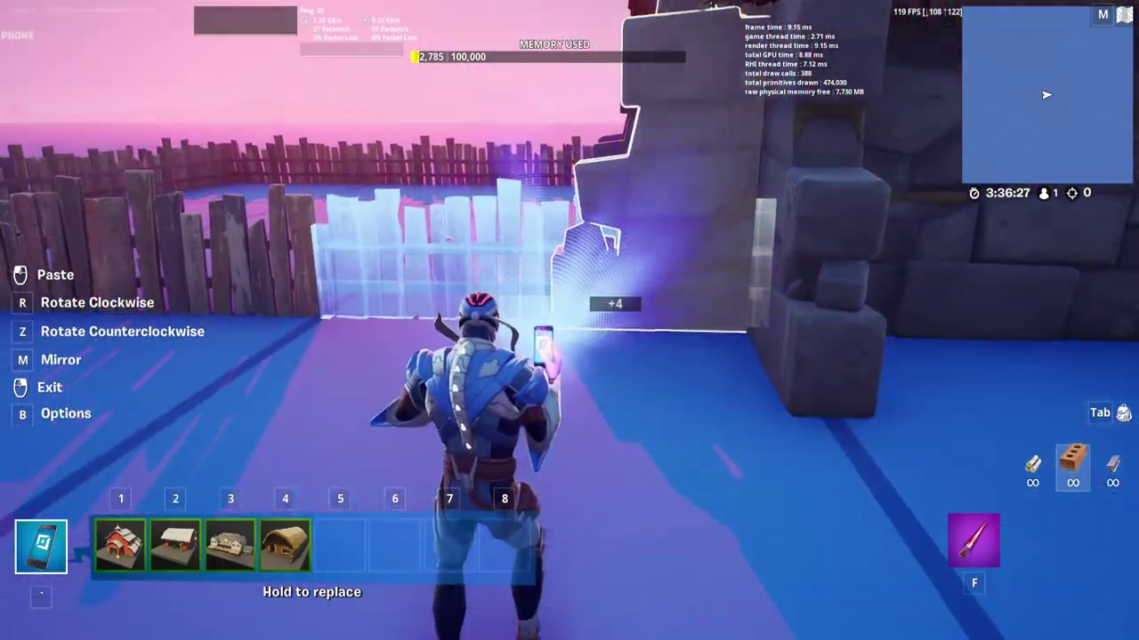
right_click(569, 320)
key(Tab)
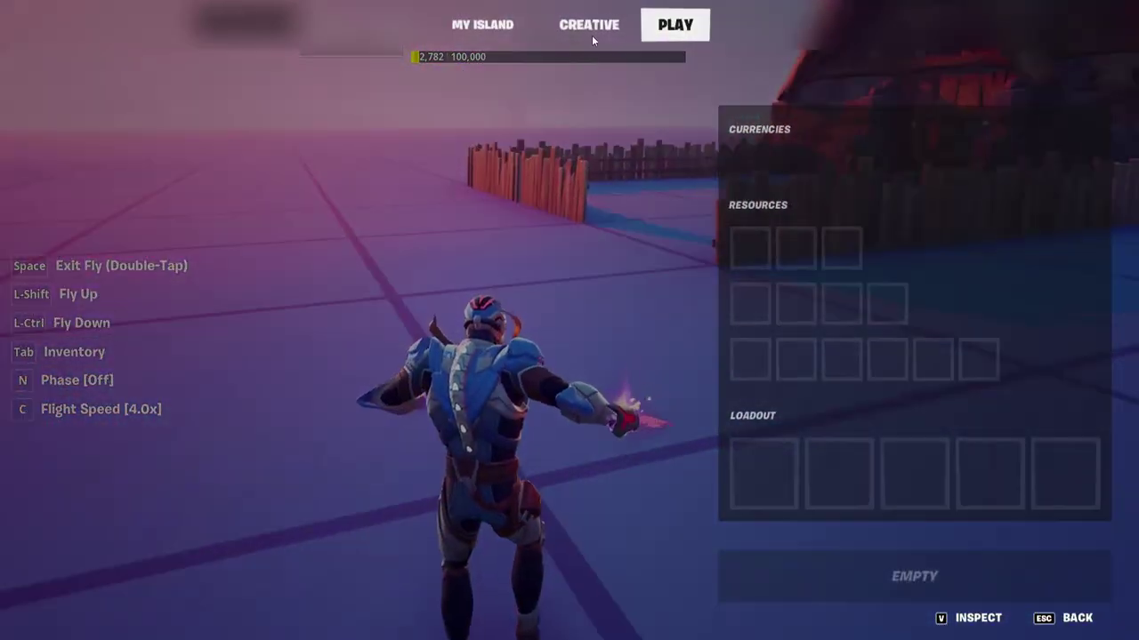
click(589, 25)
click(287, 605)
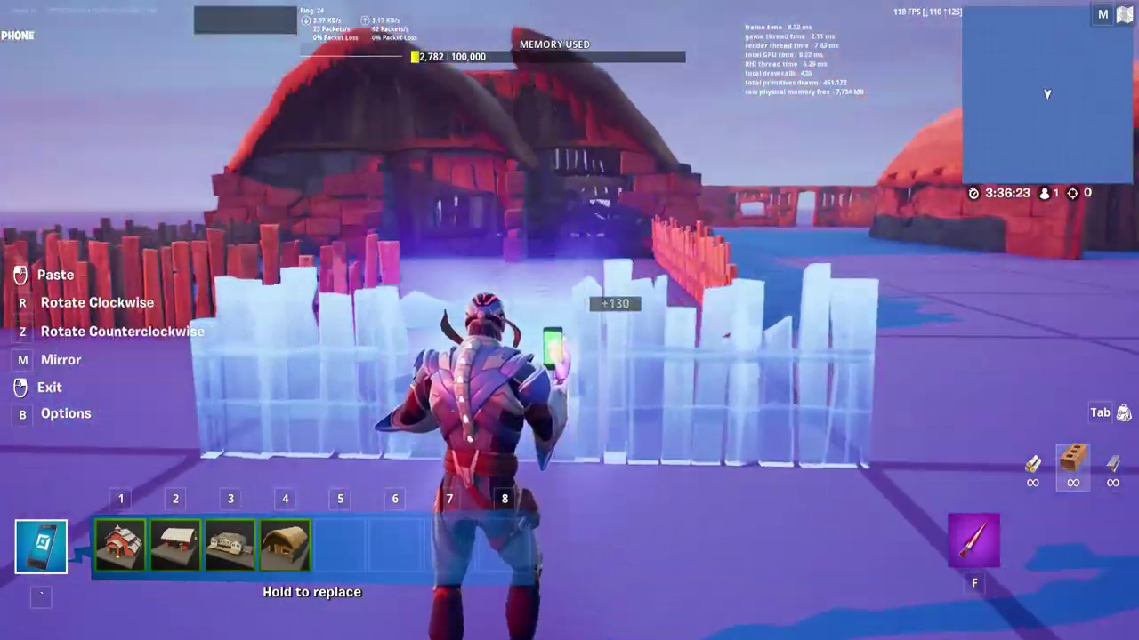
click(569, 320)
right_click(569, 321)
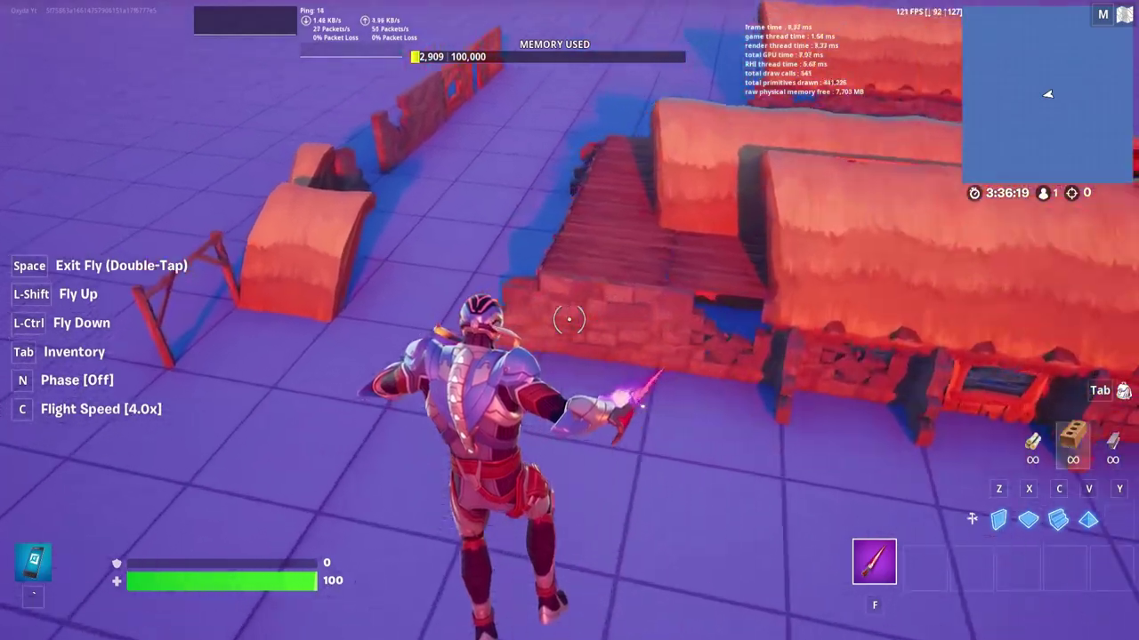
Line the top of the barn's raised wooden deck with more wooden fence pieces
key(w)
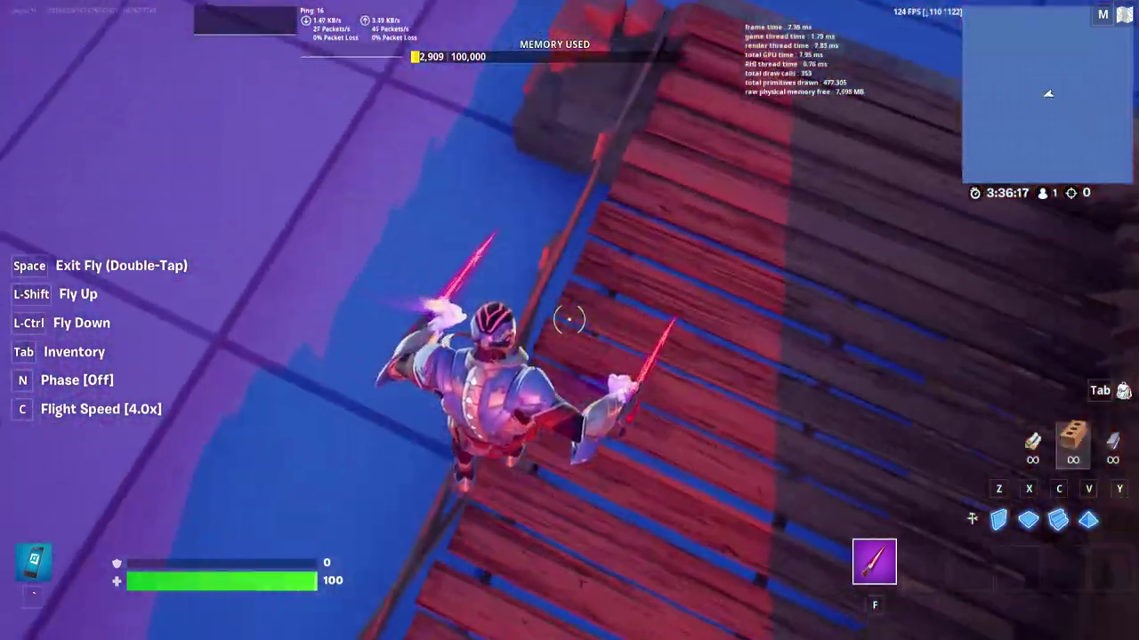
key(w)
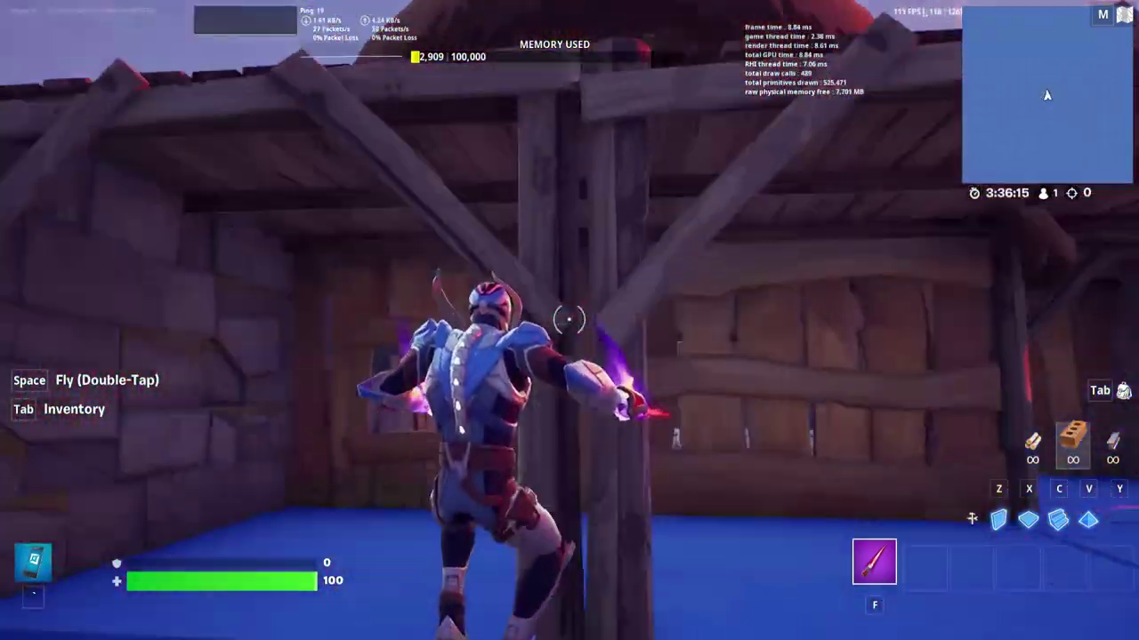
key(Tab)
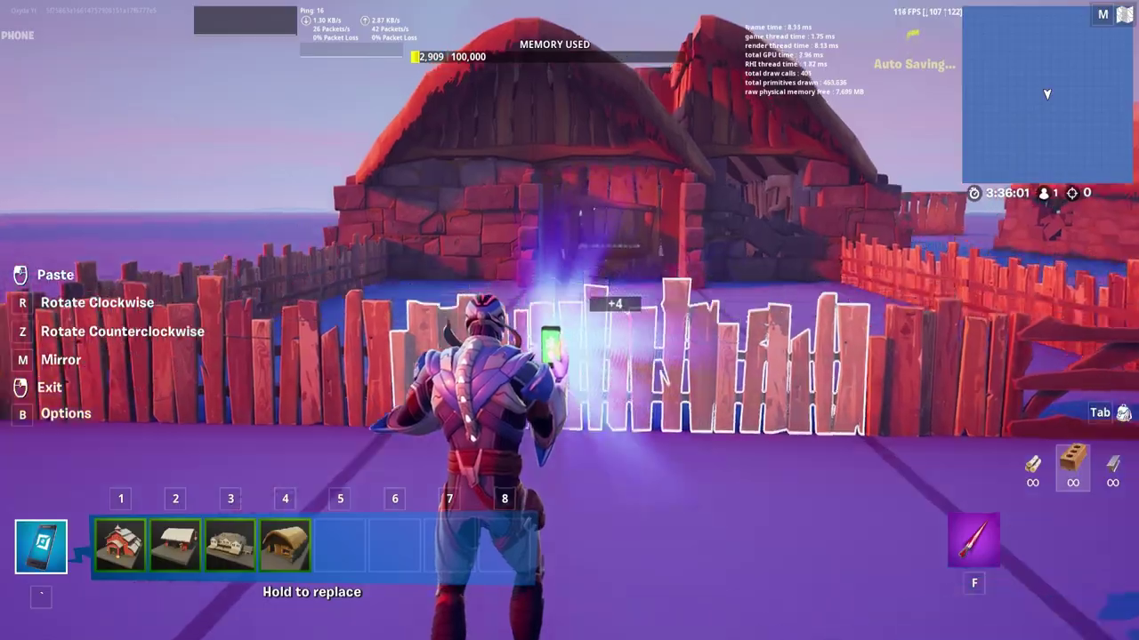
key(w)
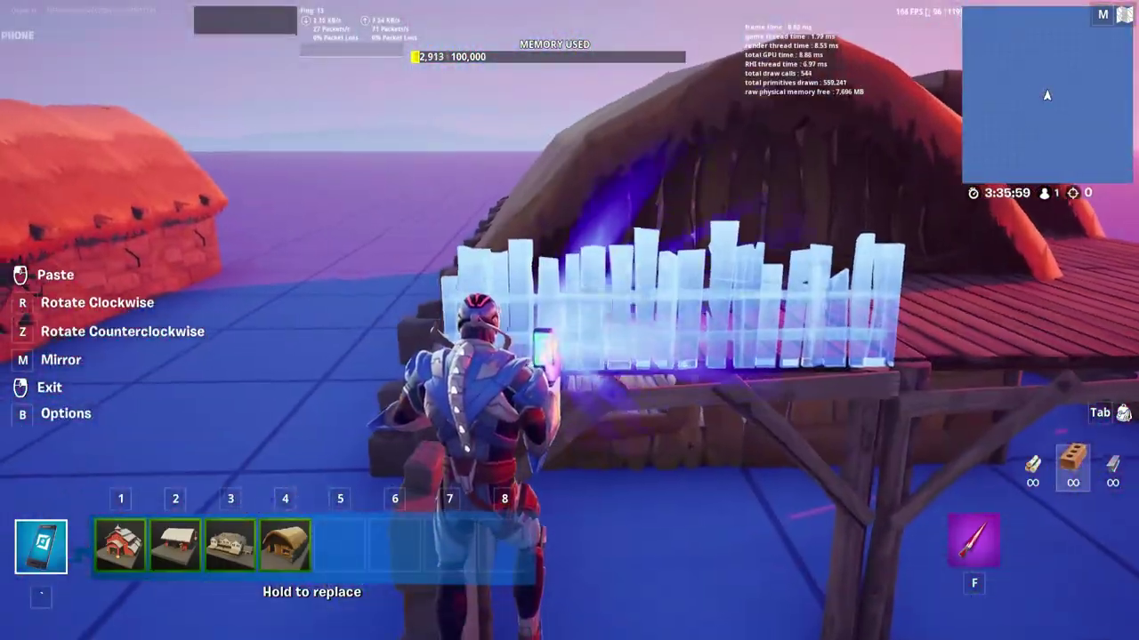
key(w)
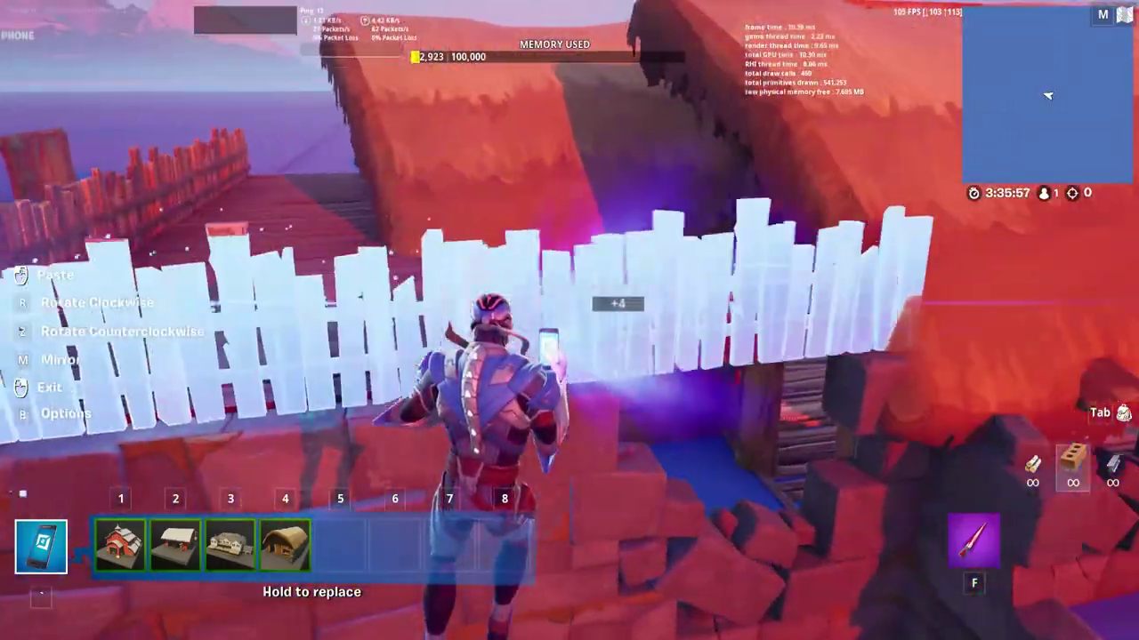
key(w)
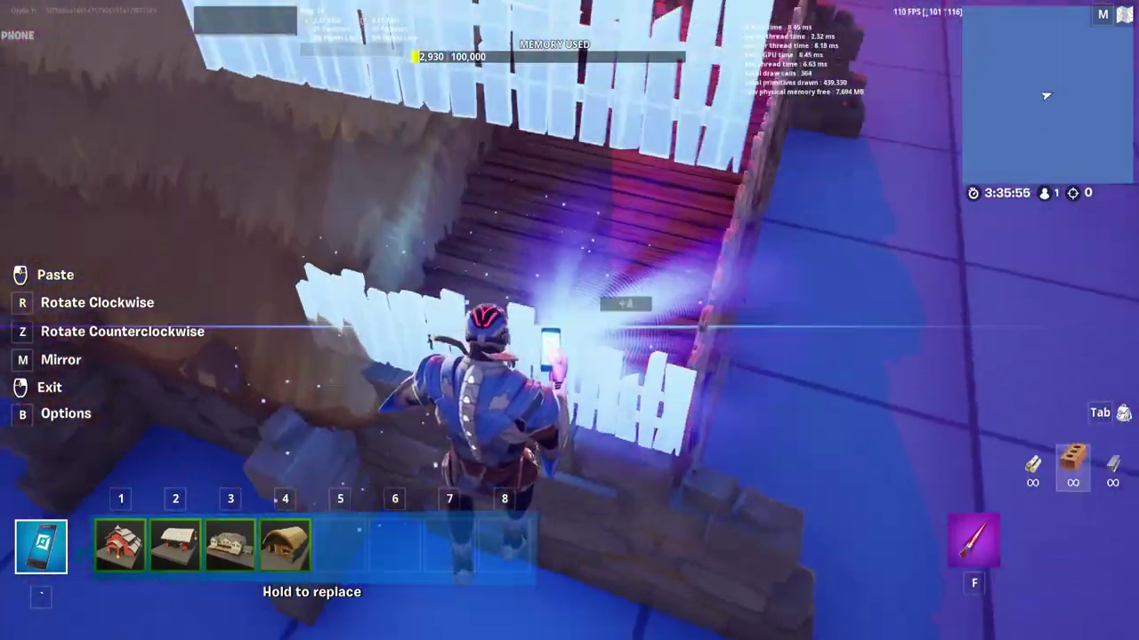
key(f)
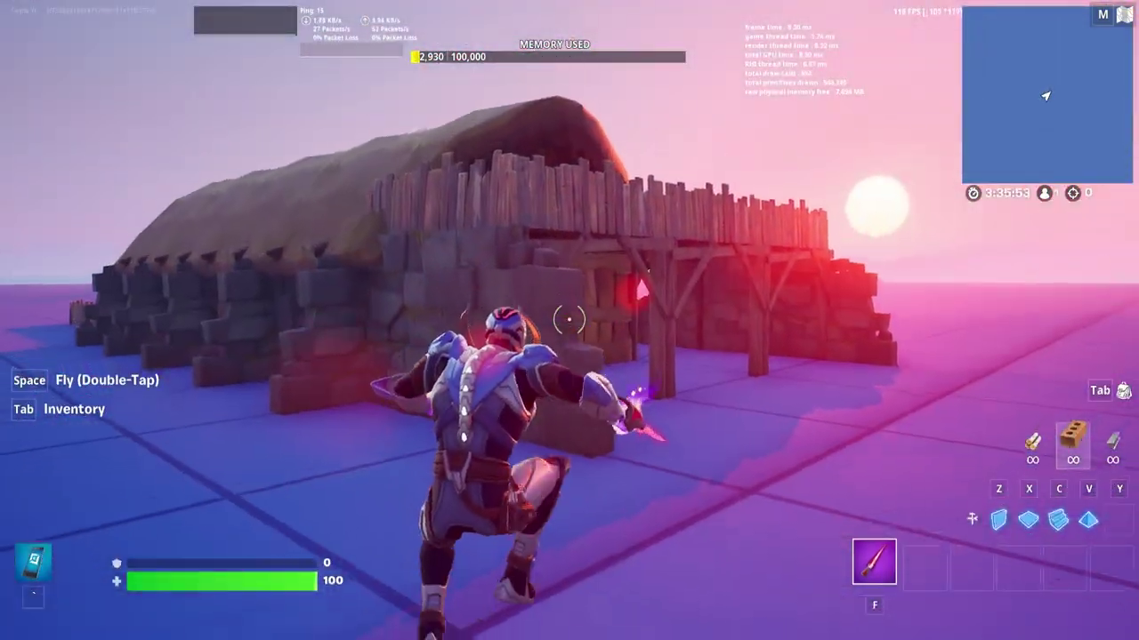
key(w)
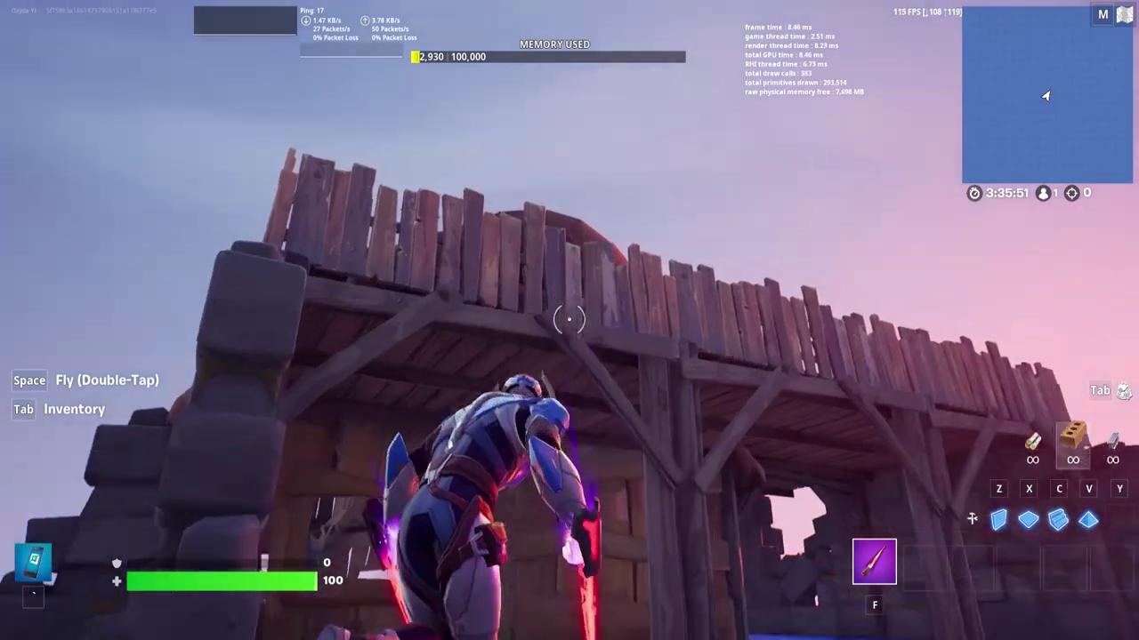
key(w)
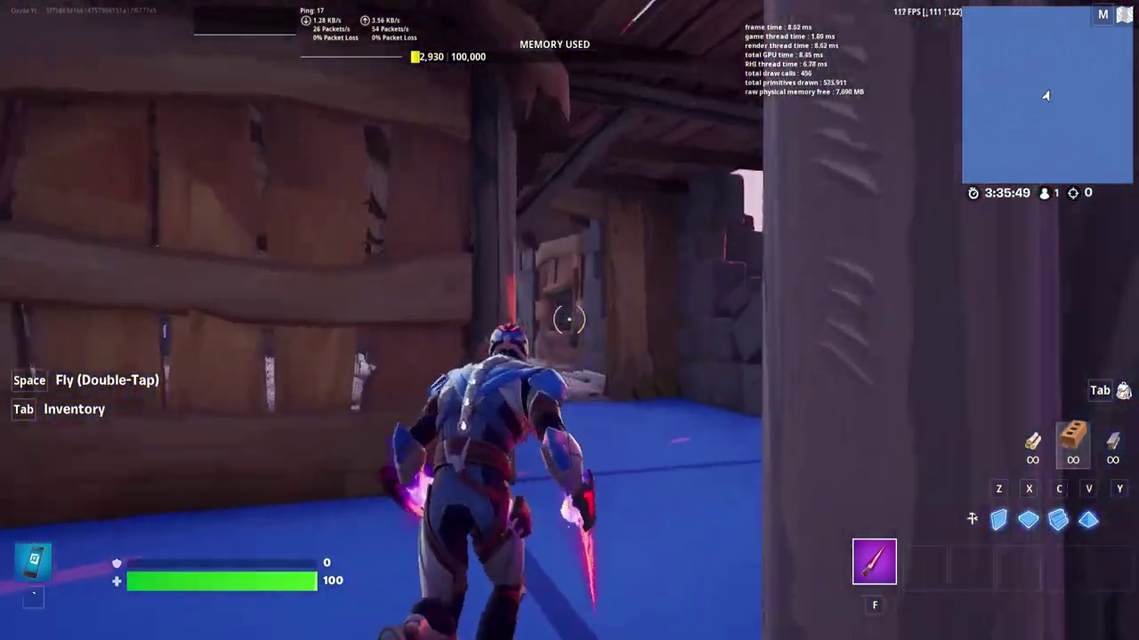
Lay the pasted wooden plank floor piece across the barn's interior floor
key(w)
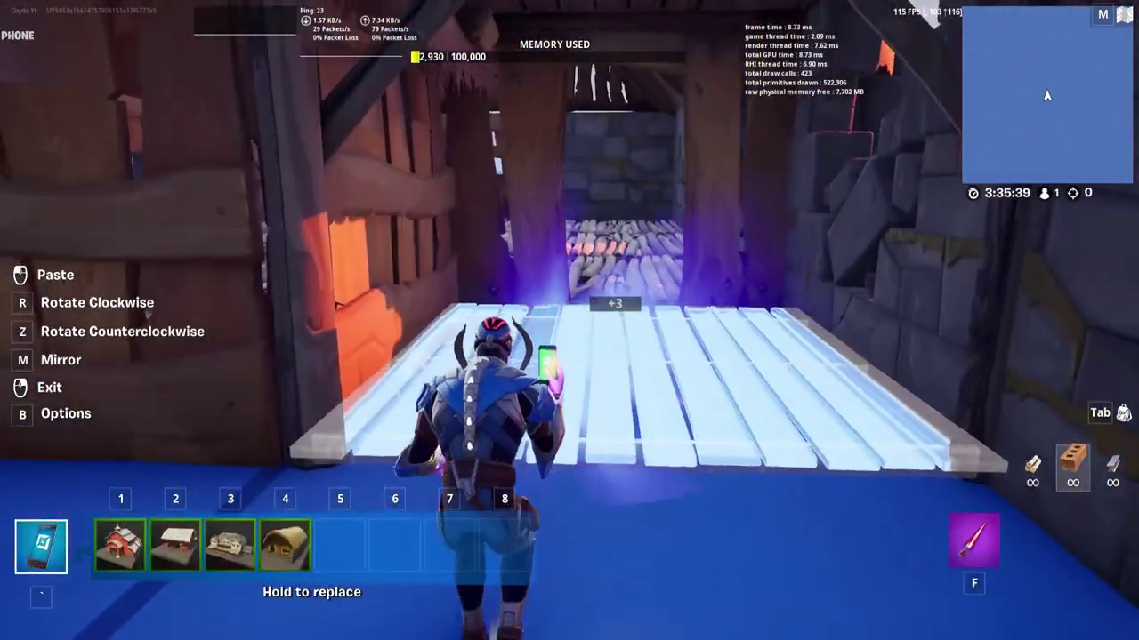
key(w)
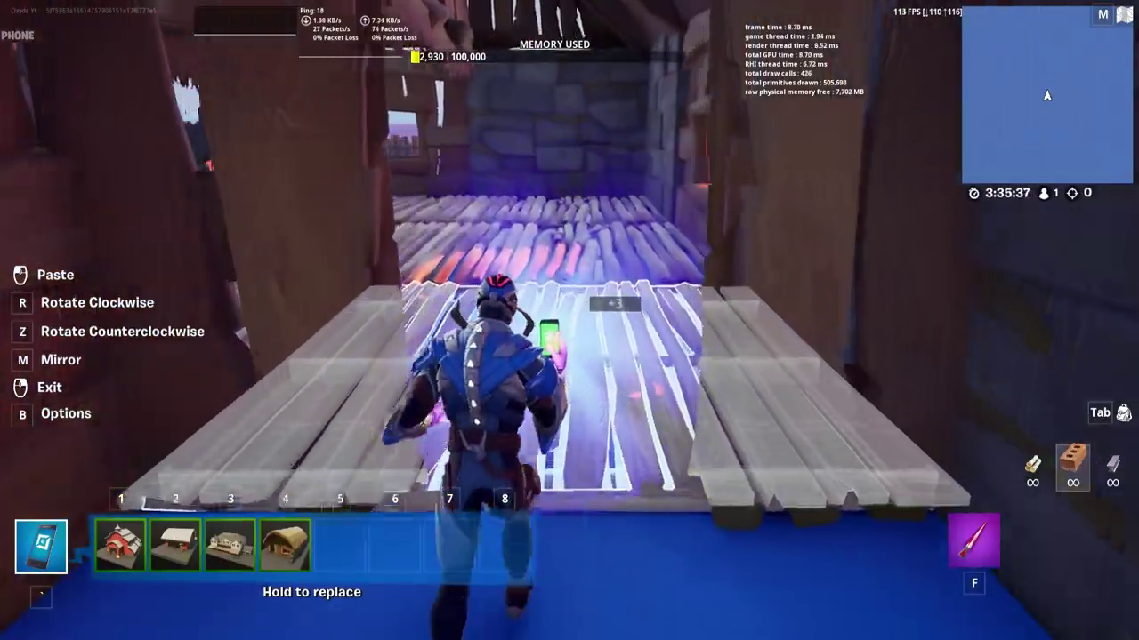
key(w)
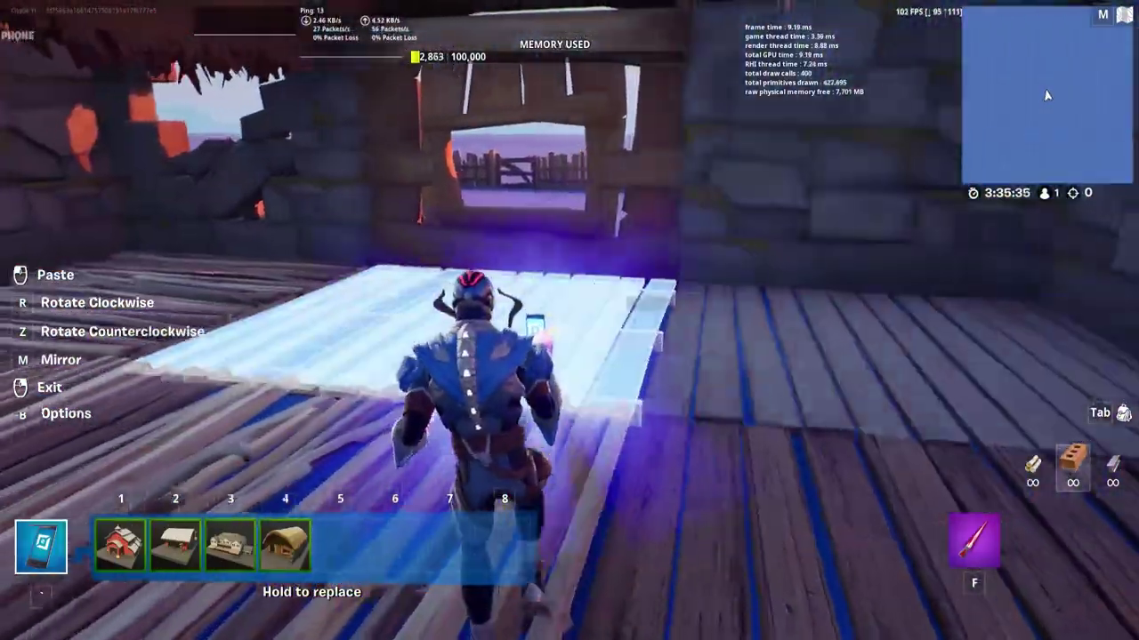
key(w)
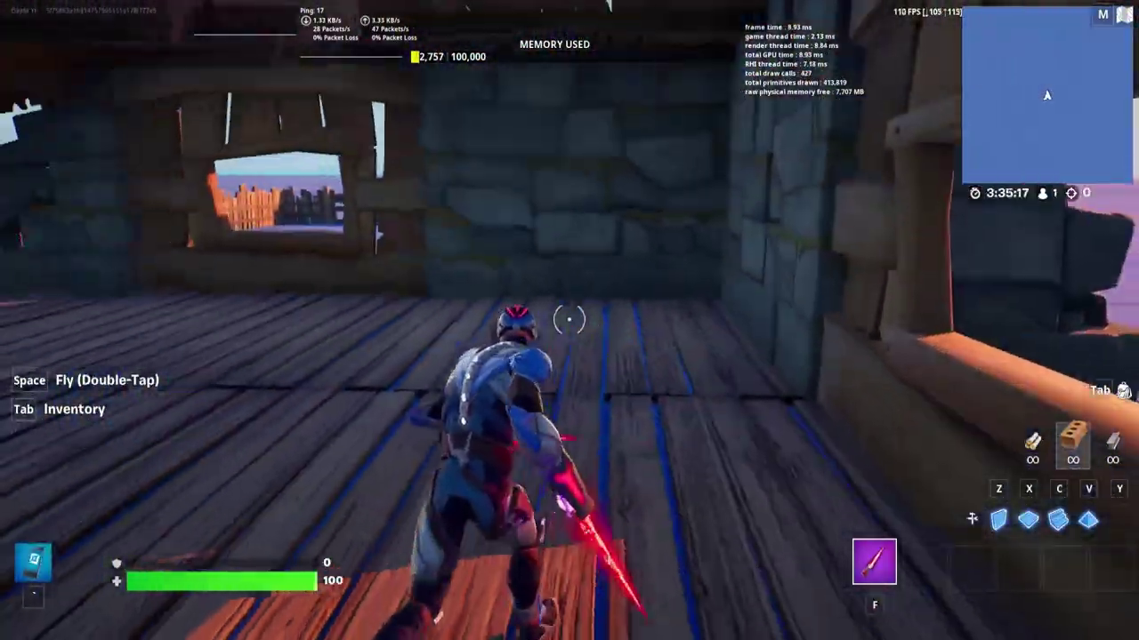
key(Tab)
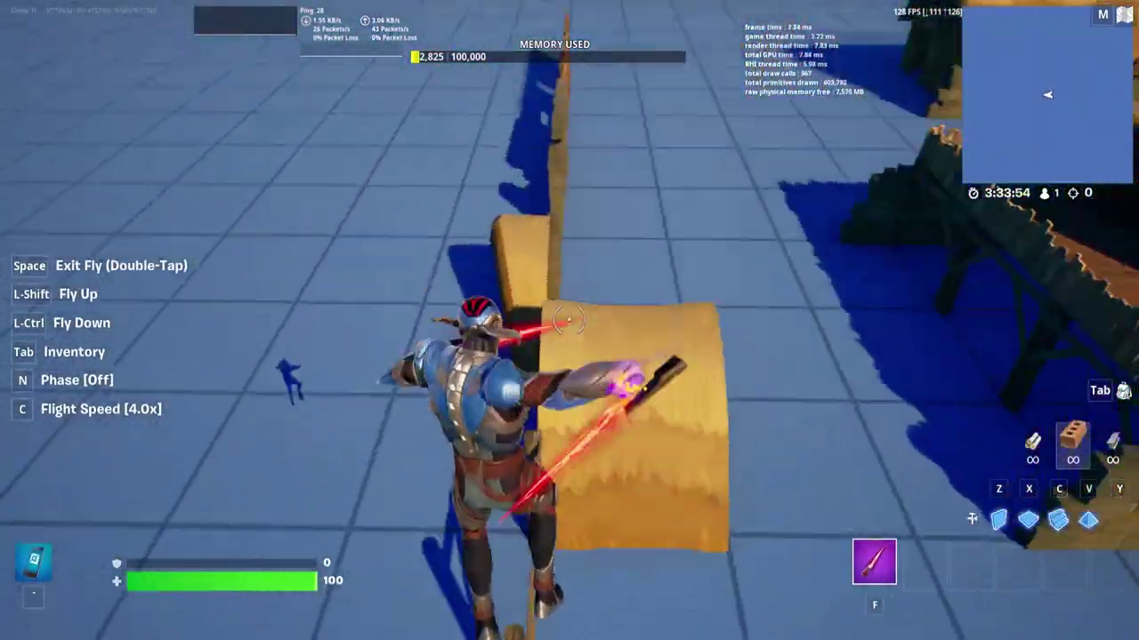
Paste the slot-5 farm props prefab (hay, barrels, crates, bed, fire pit) in the open build area
key(w)
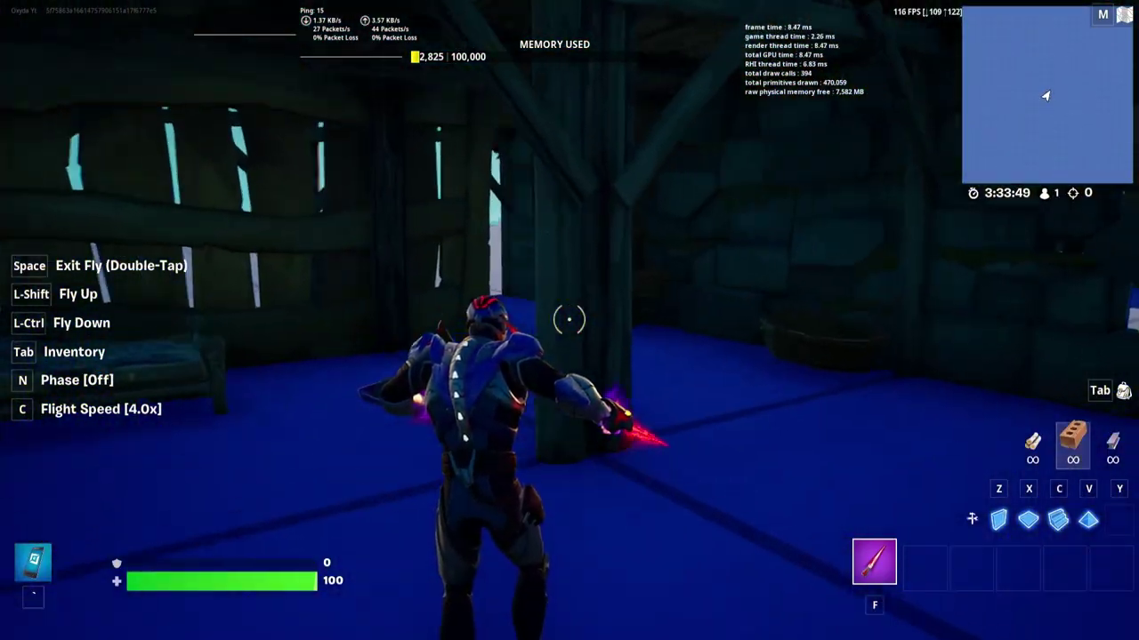
key(w)
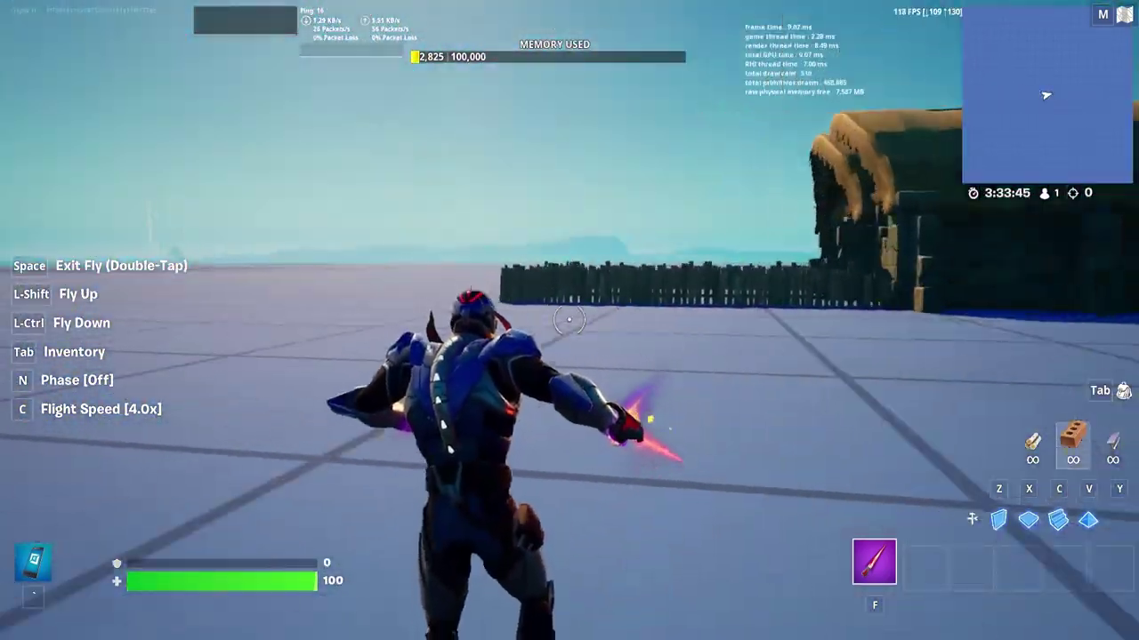
key(grave)
key(5)
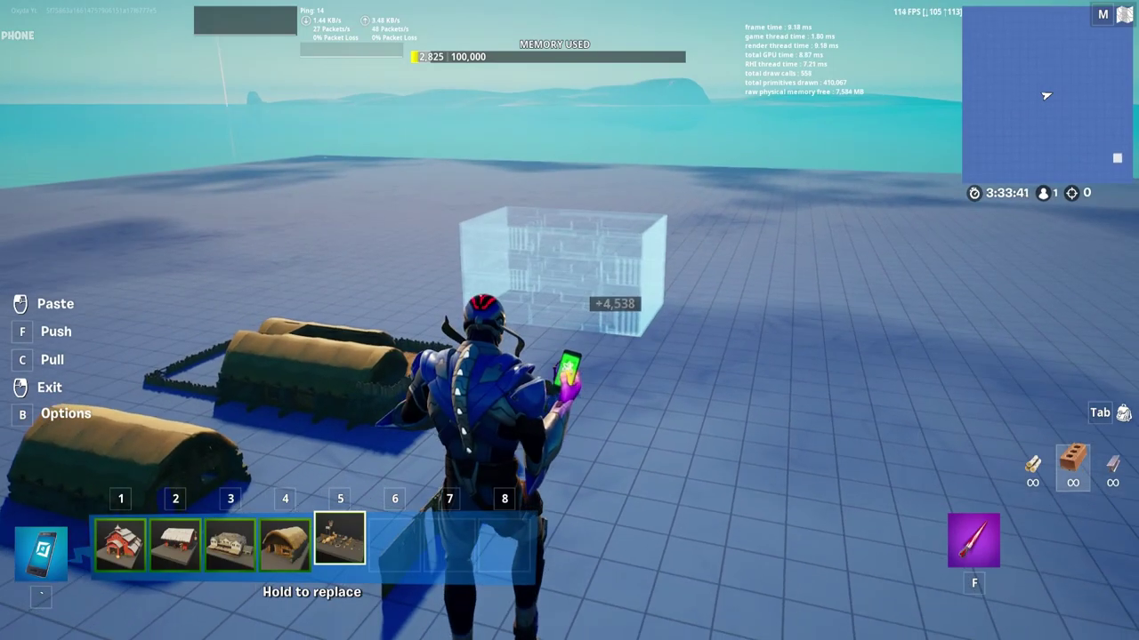
key(grave)
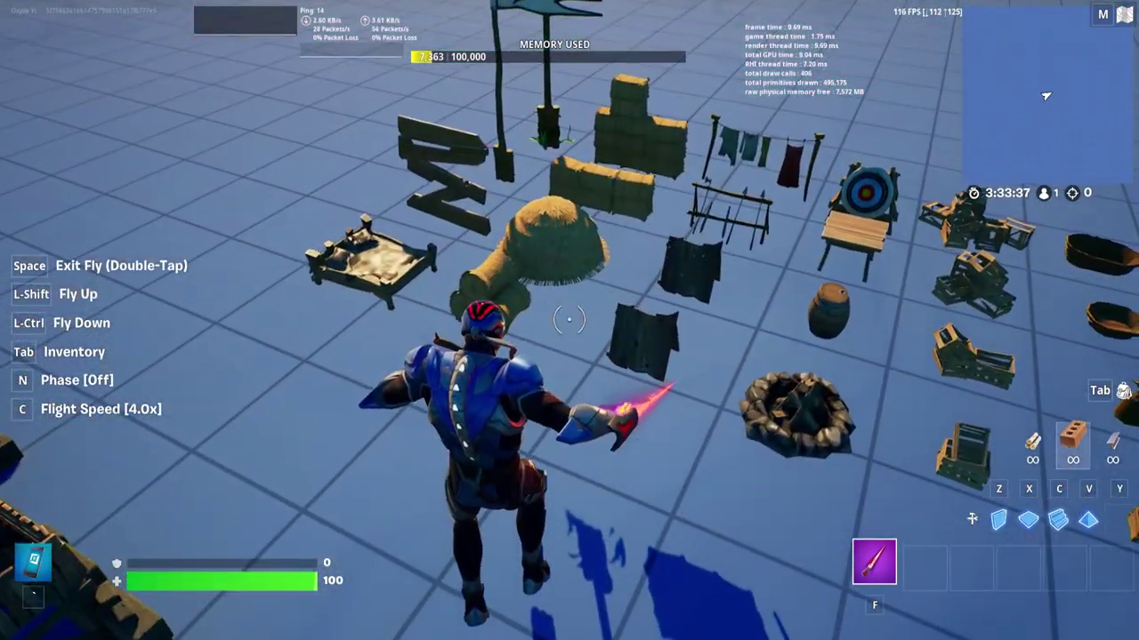
key(grave)
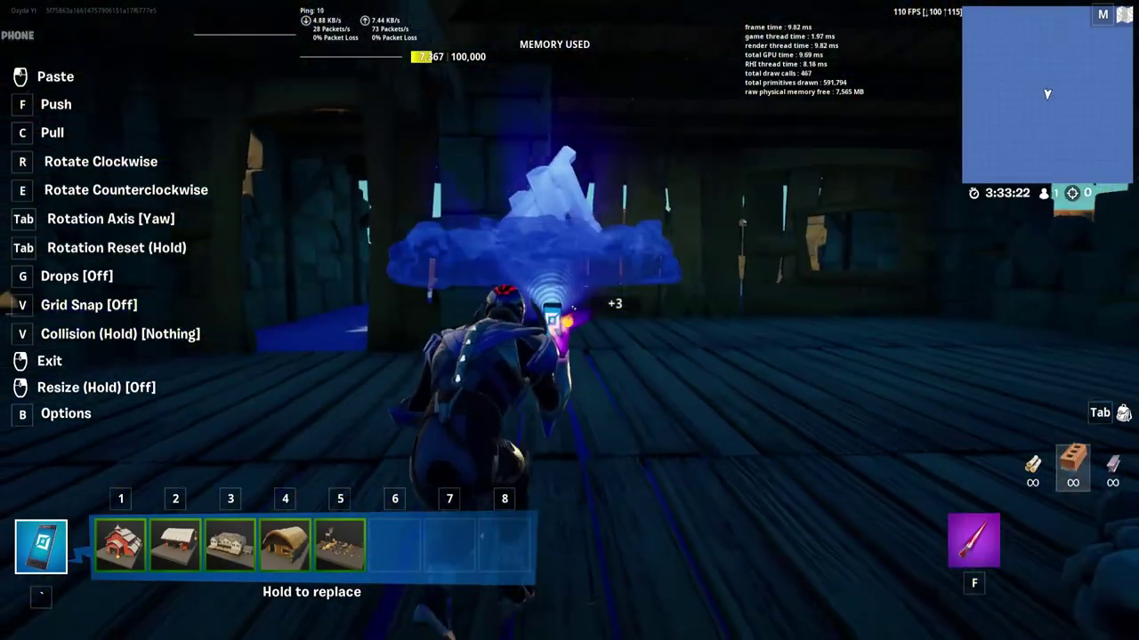
Place a hay pile, window planks rotated on the pitch/roll axis, and a bed inside the house
click(569, 321)
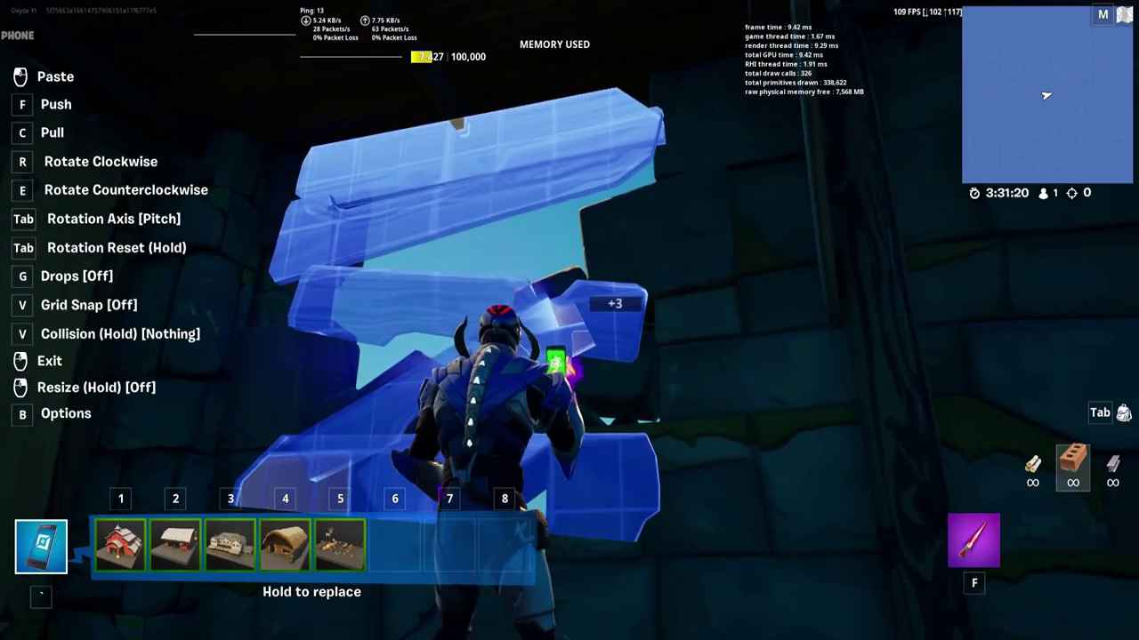
click(570, 321)
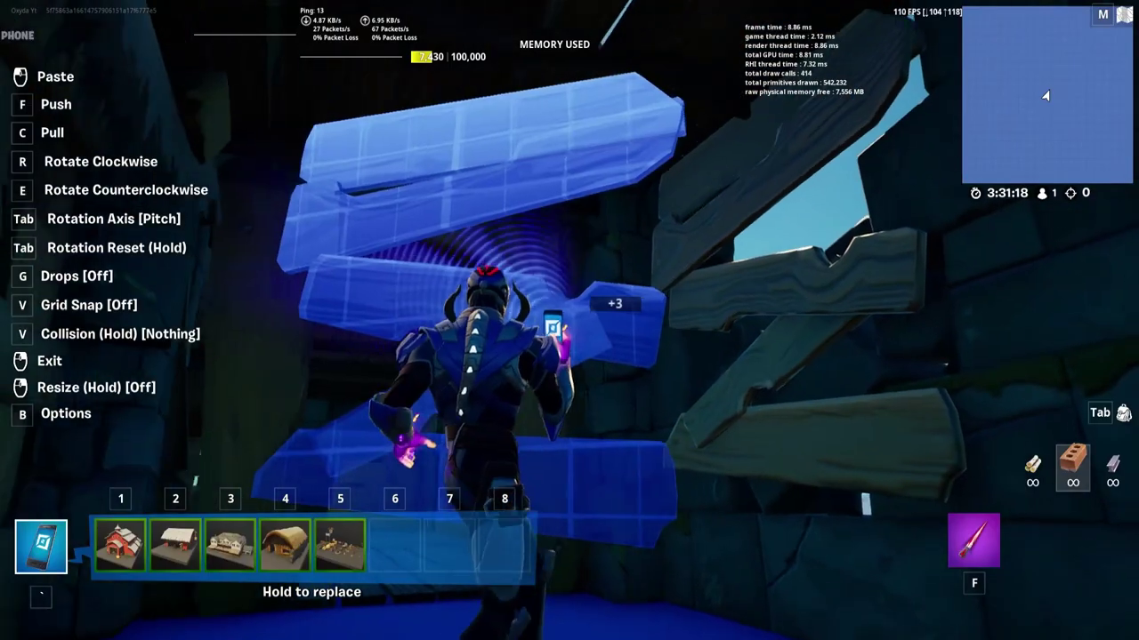
key(f)
key(grave)
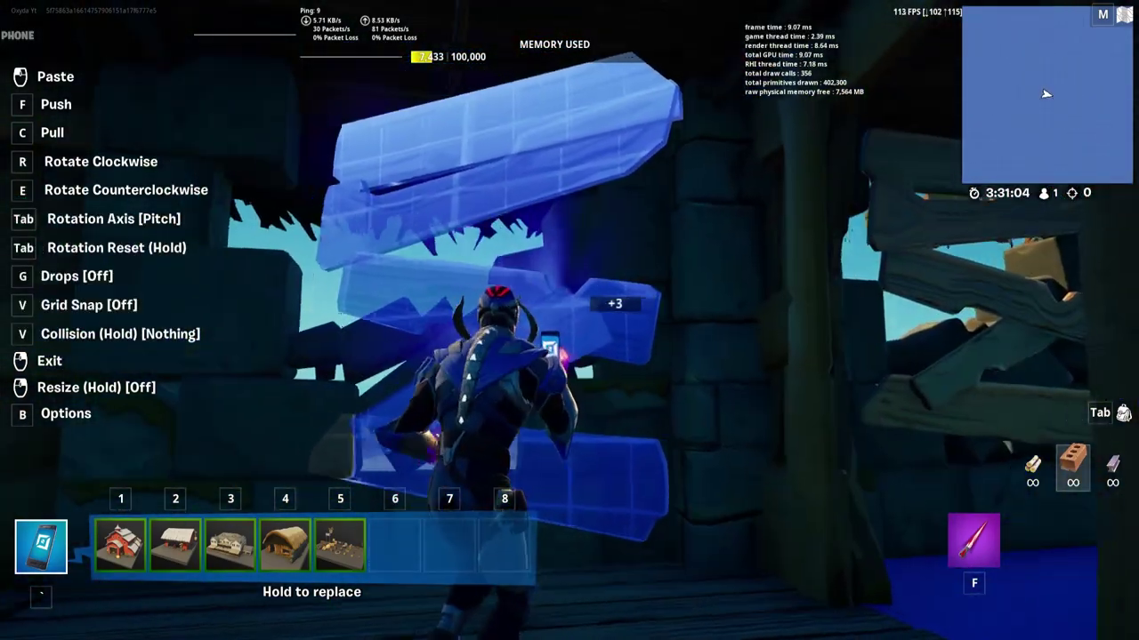
key(Tab)
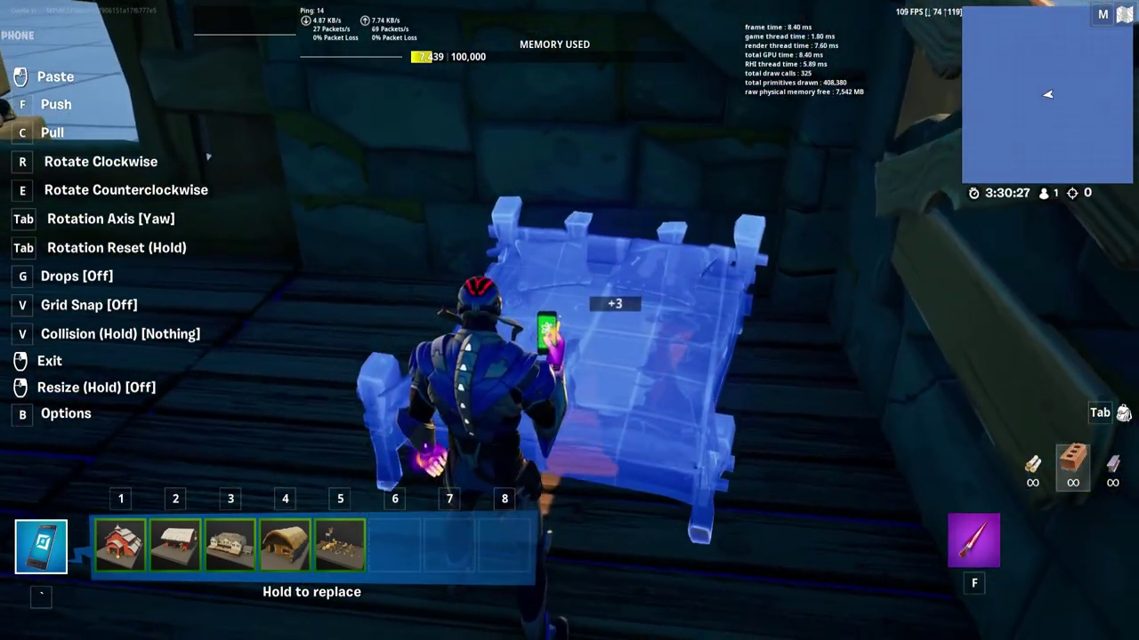
click(569, 321)
right_click(569, 320)
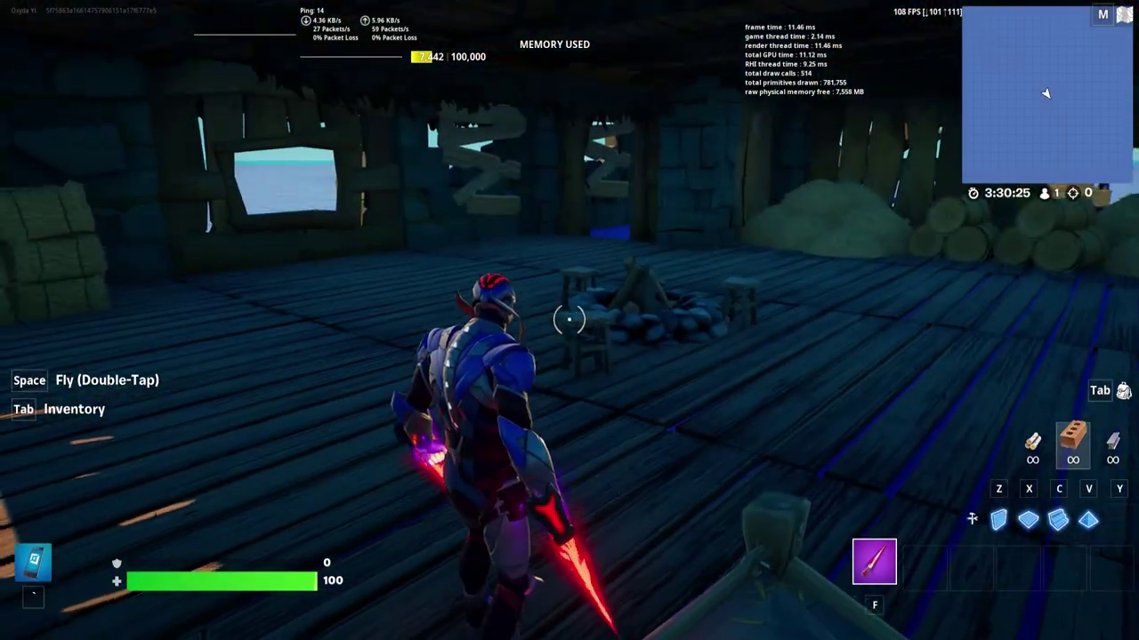